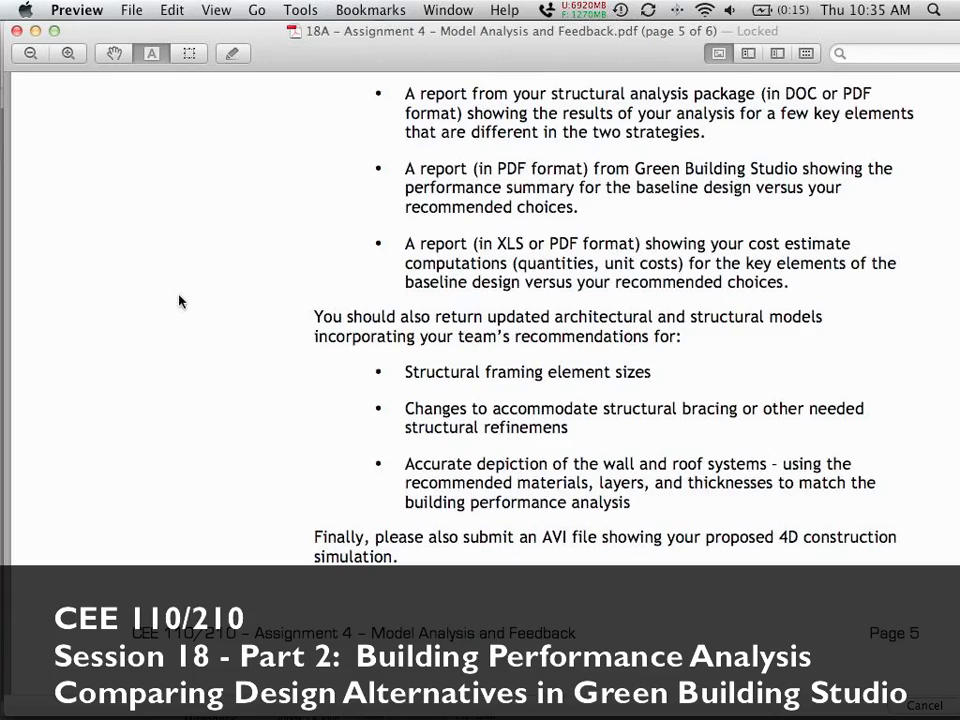
Step: Switch desktop spaces from the Preview PDF to the Windows space with the 2010 folder
key("ctrl+Right")
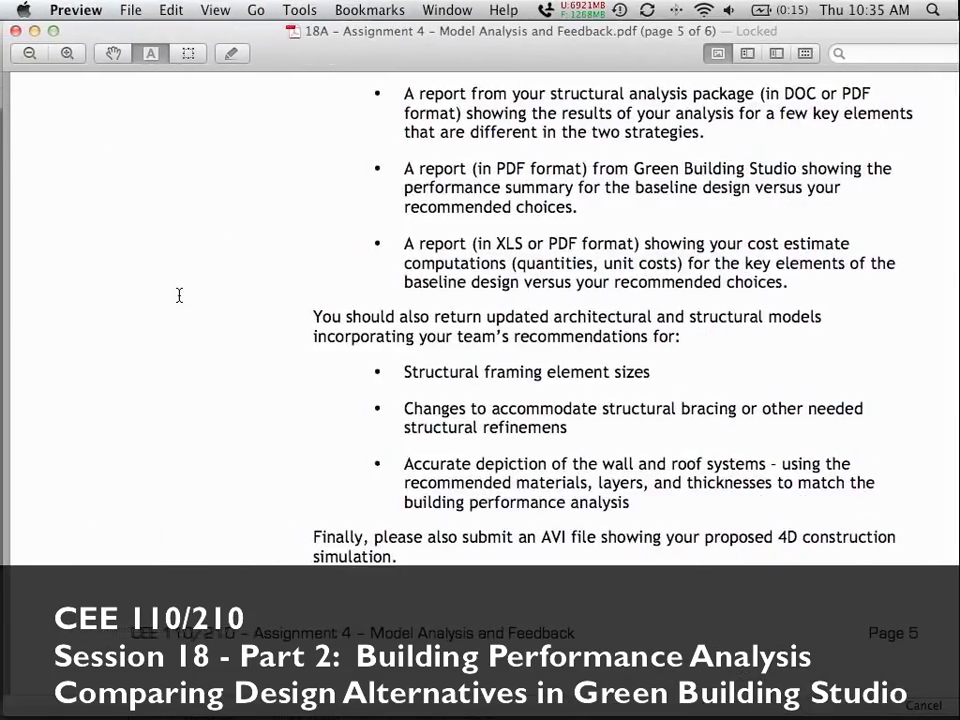
key("ctrl+Left")
key("ctrl+Right")
key("ctrl+Right")
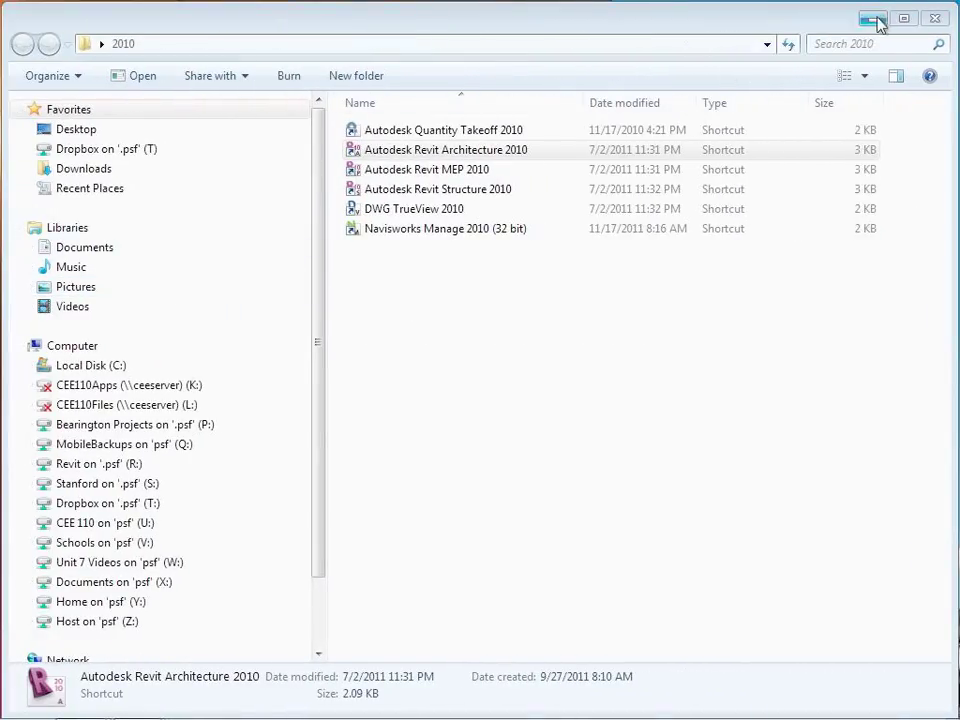
Step: Minimize the 2010 folder, bring up the Green Building Studio browser and go to login
left_click(873, 19)
mouse_move(72, 712)
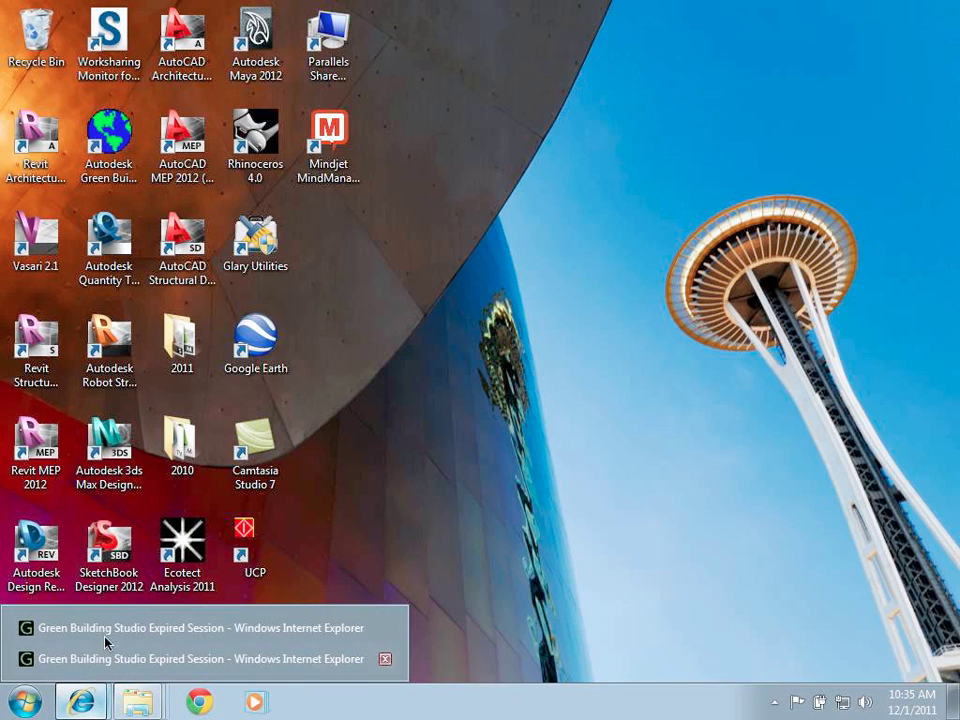
left_click(107, 634)
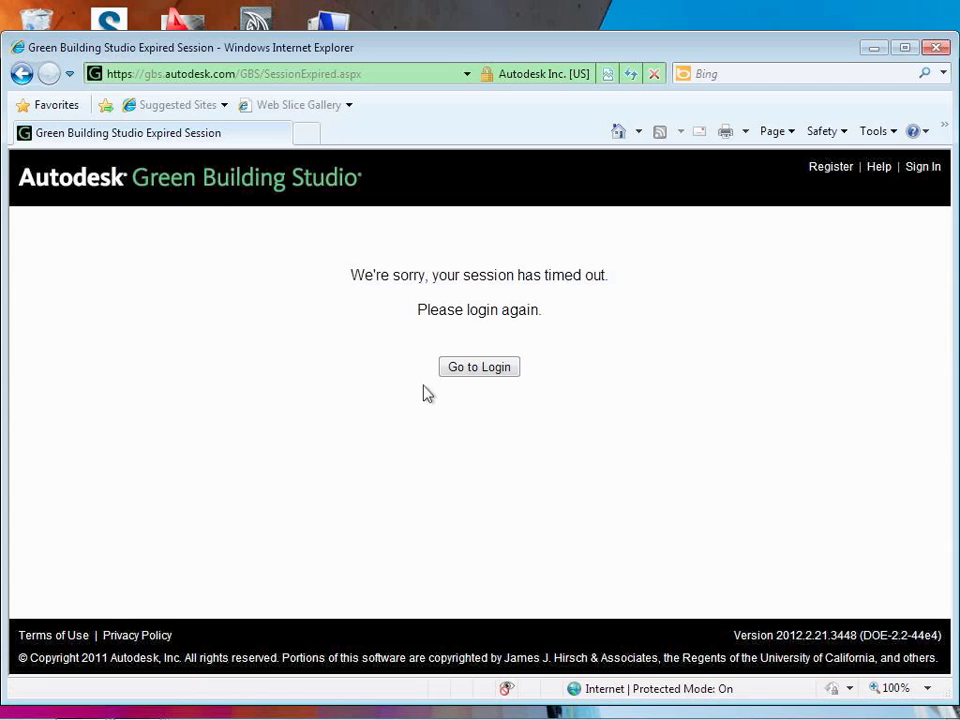
left_click(497, 372)
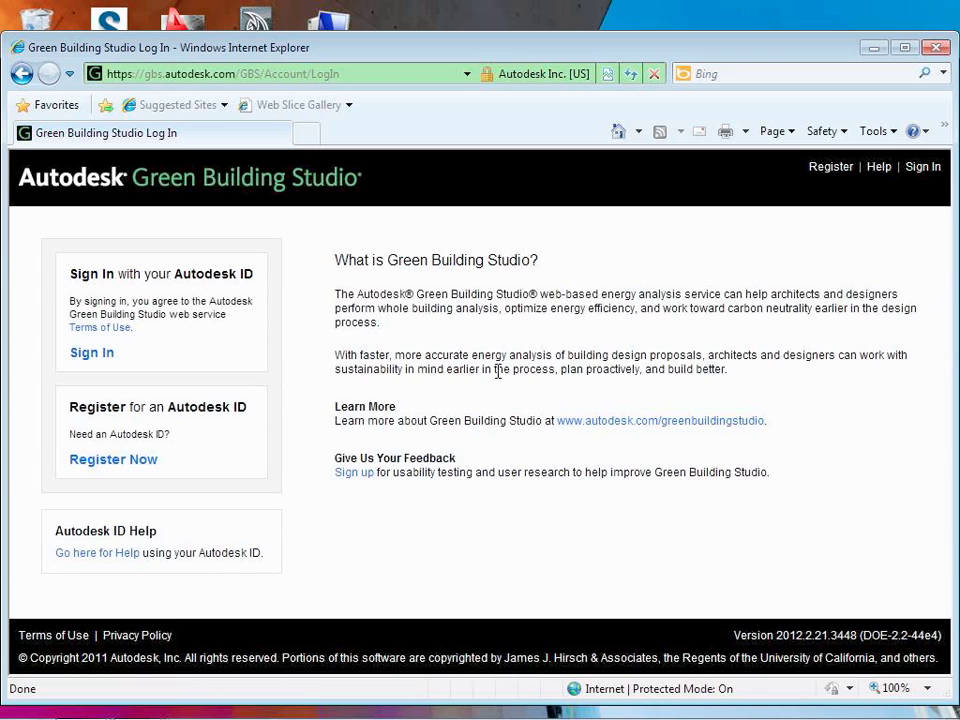
Step: Sign in with the Autodesk ID and account password to reach My Projects
left_click(94, 358)
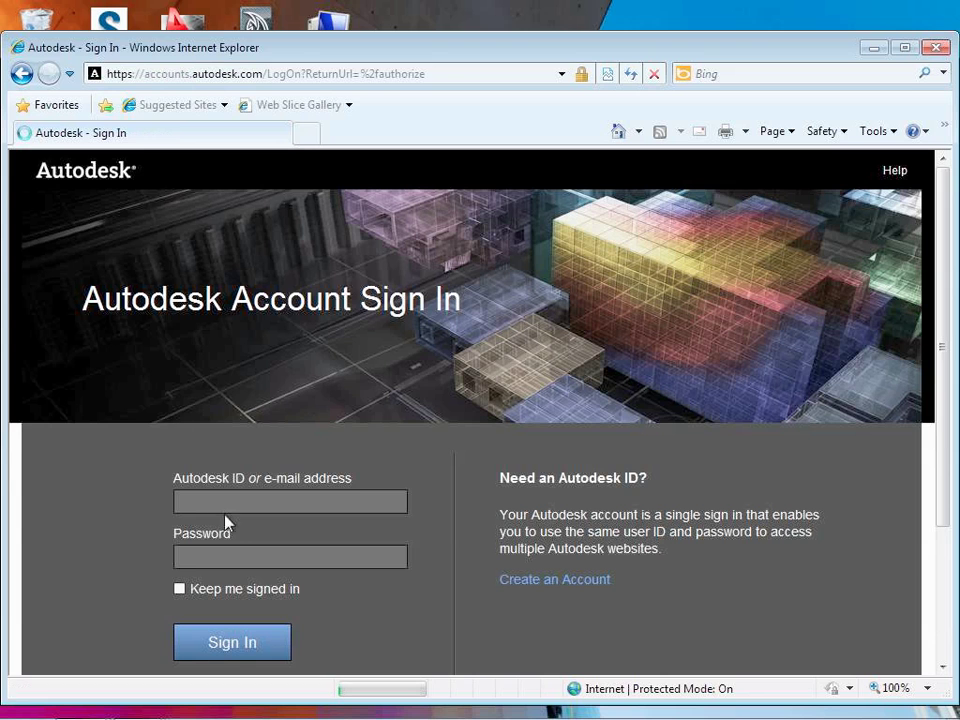
left_click(228, 501)
type("glenn")
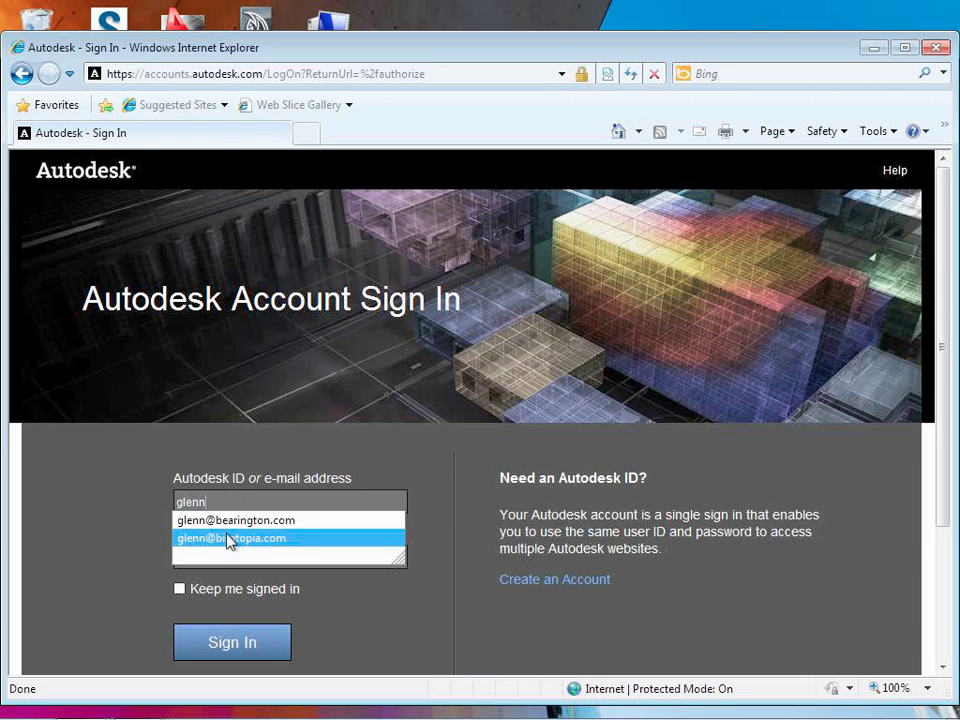
left_click(228, 539)
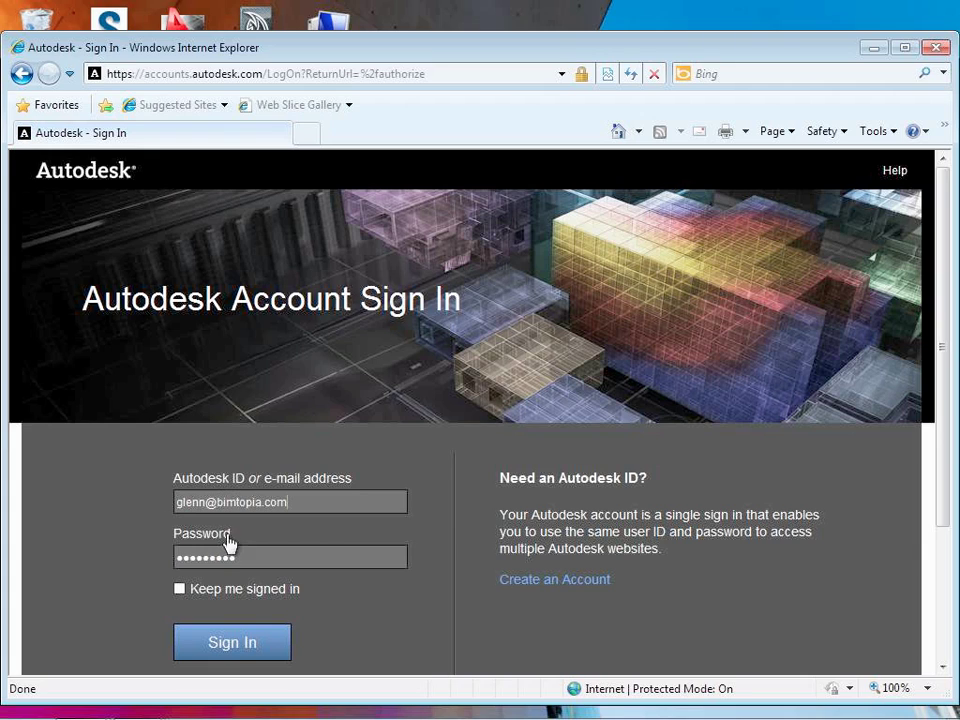
left_click(234, 648)
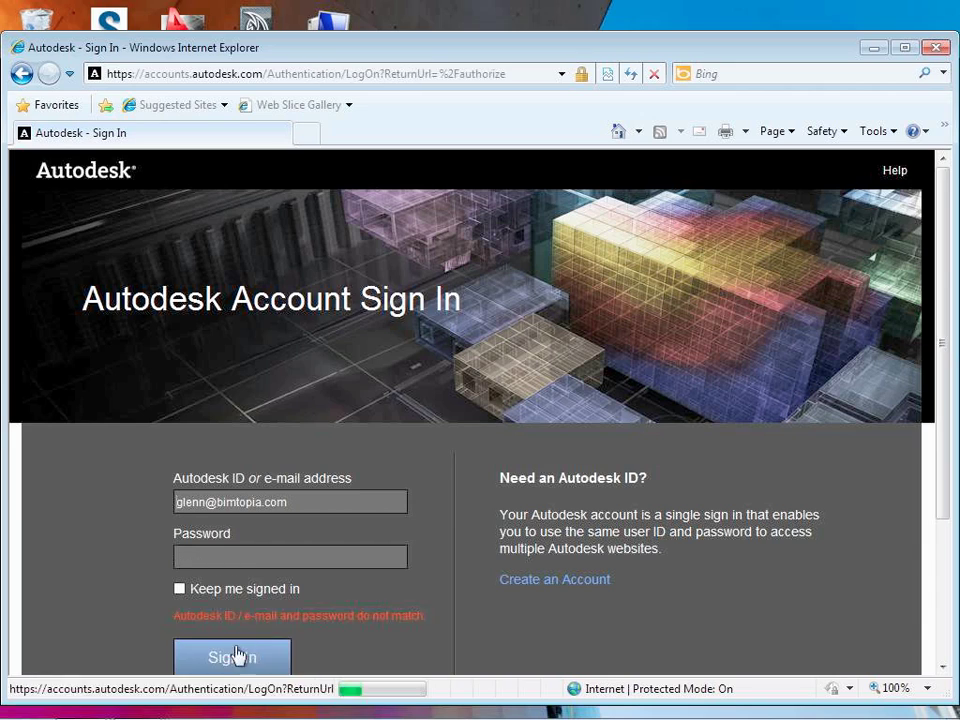
left_click(227, 557)
type("••")
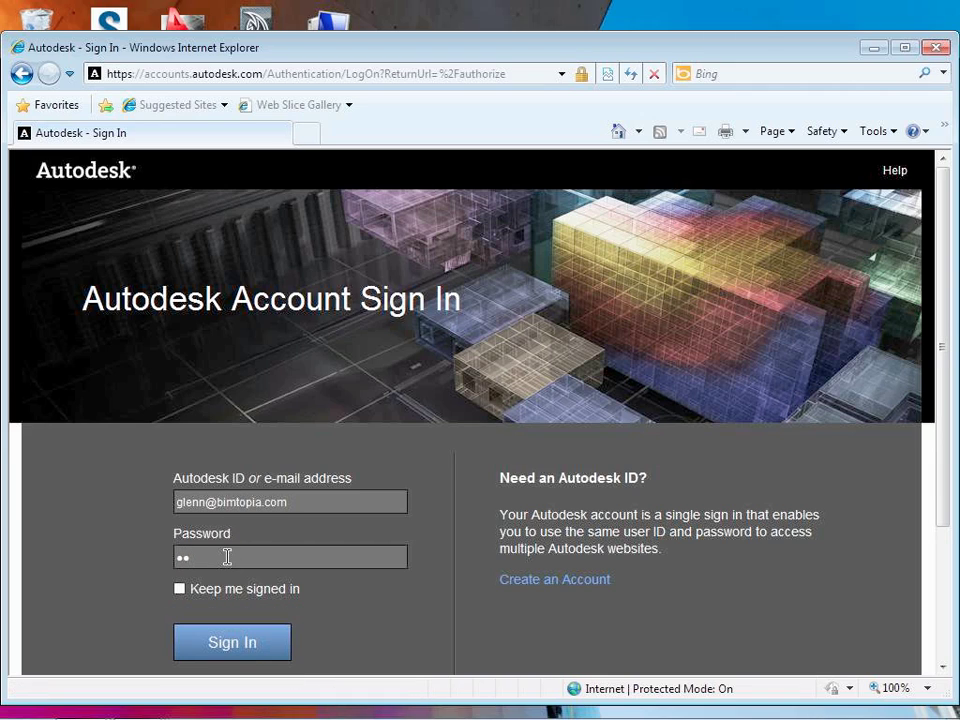
type("••••••••")
key("Return")
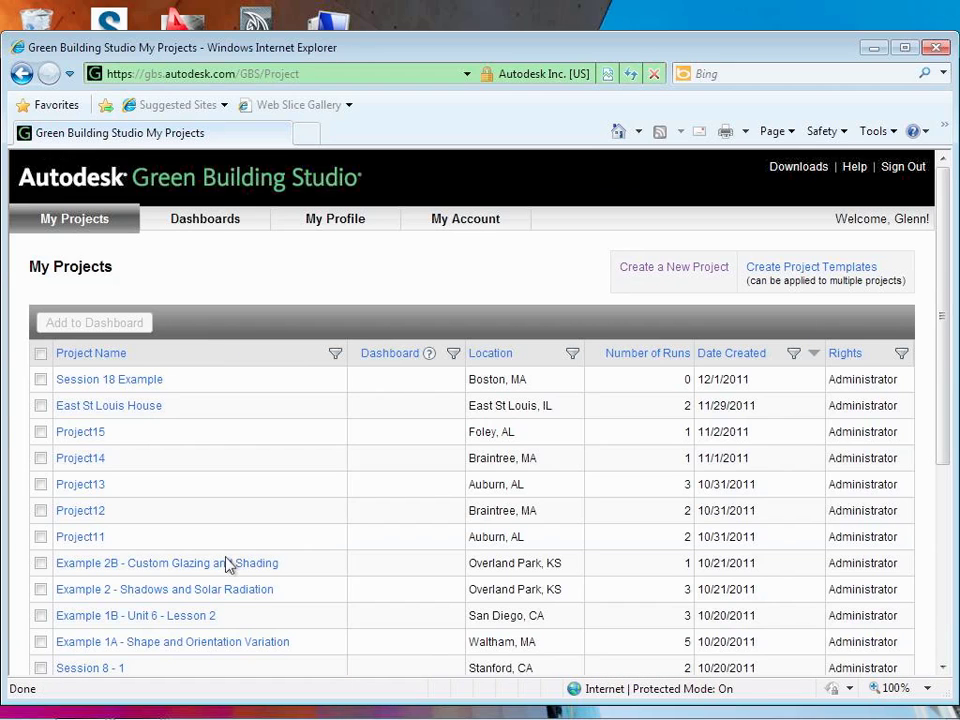
Step: Open East St Louis House, create a design alternative from the Session 17 run, then minimize the browser
left_click(139, 407)
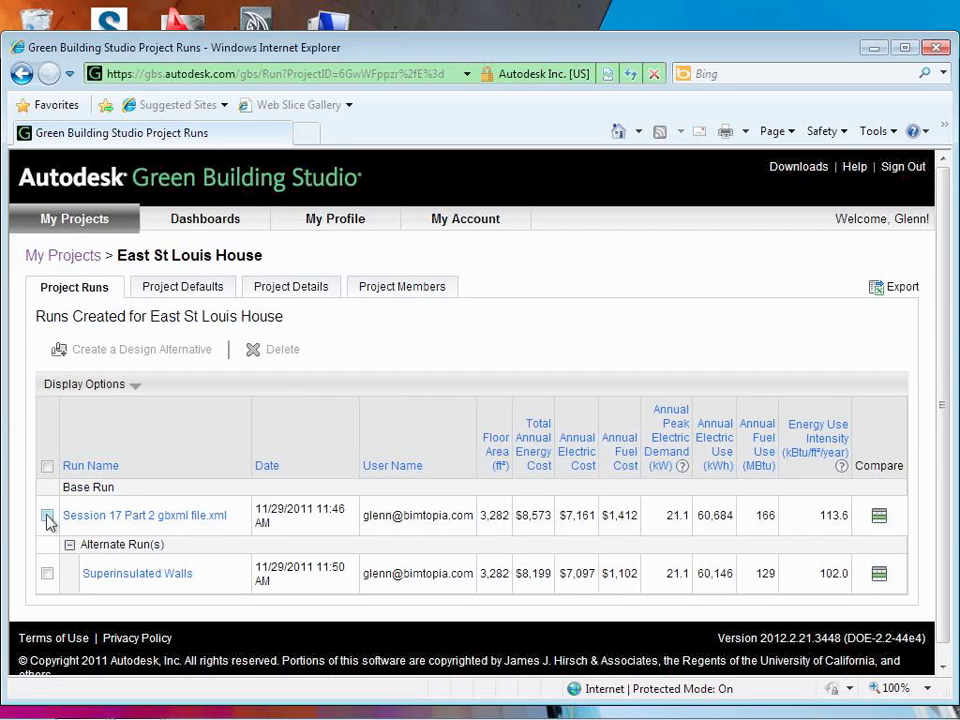
left_click(47, 516)
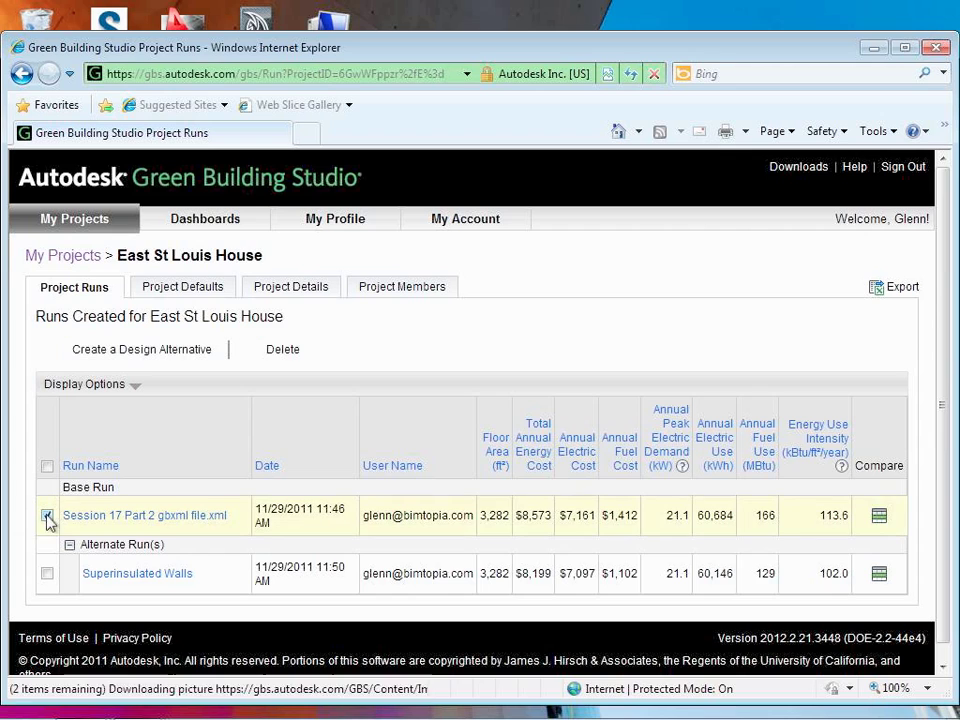
left_click(141, 360)
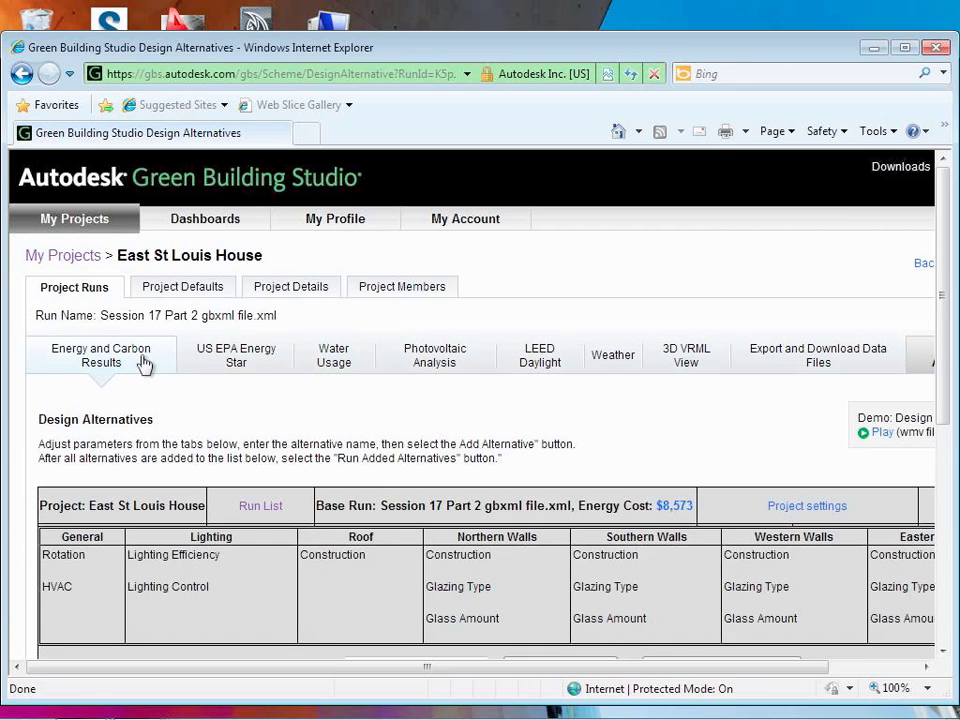
scroll(425, 466, "down", 3)
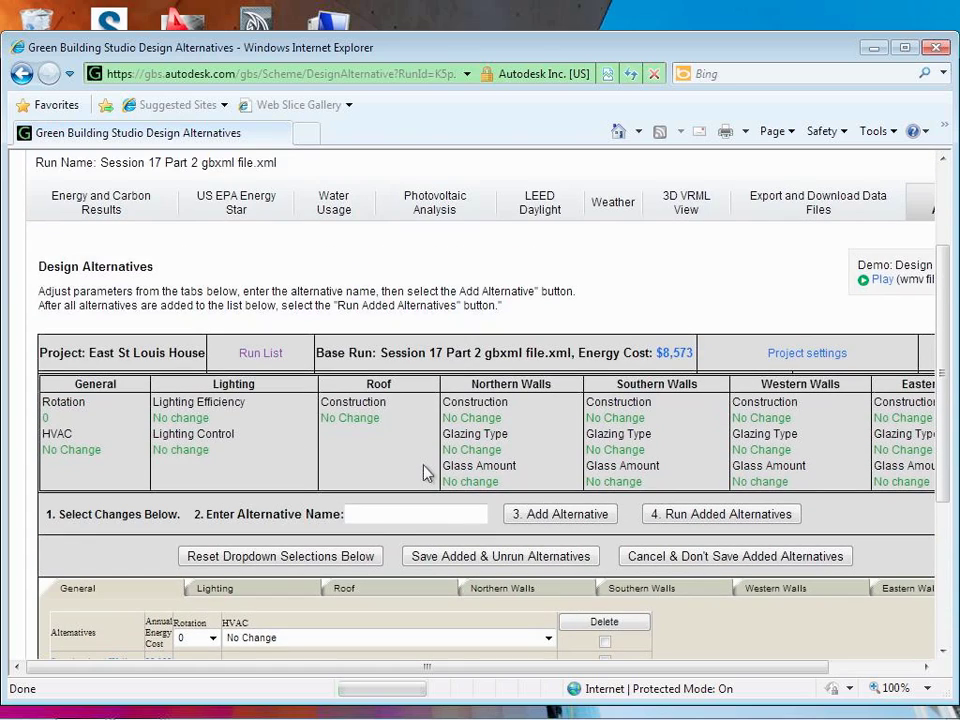
scroll(425, 471, "up", 3)
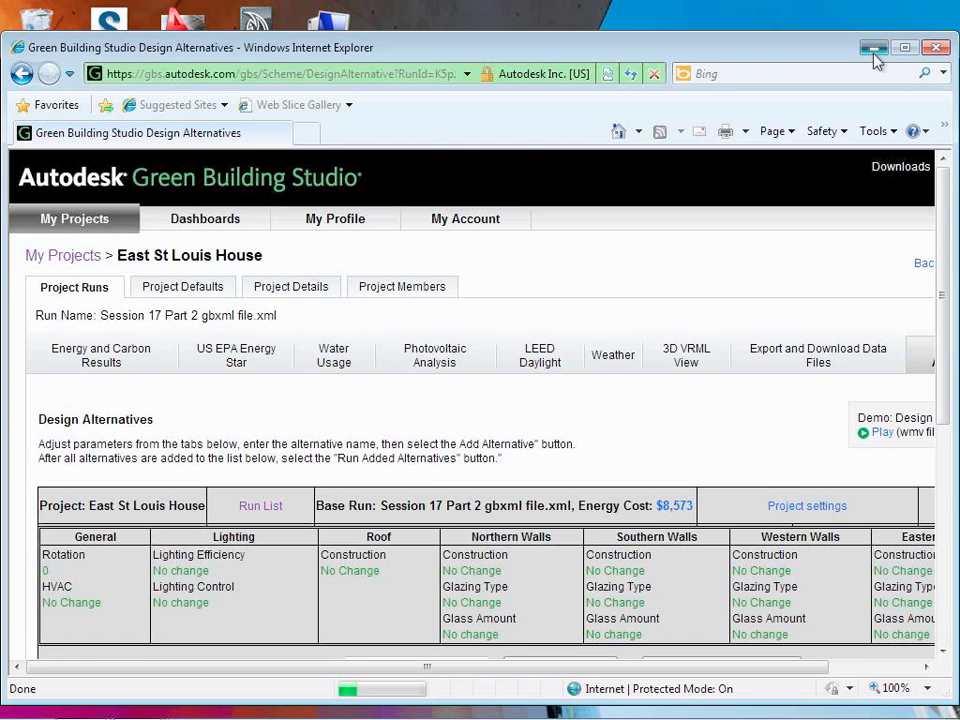
left_click(874, 52)
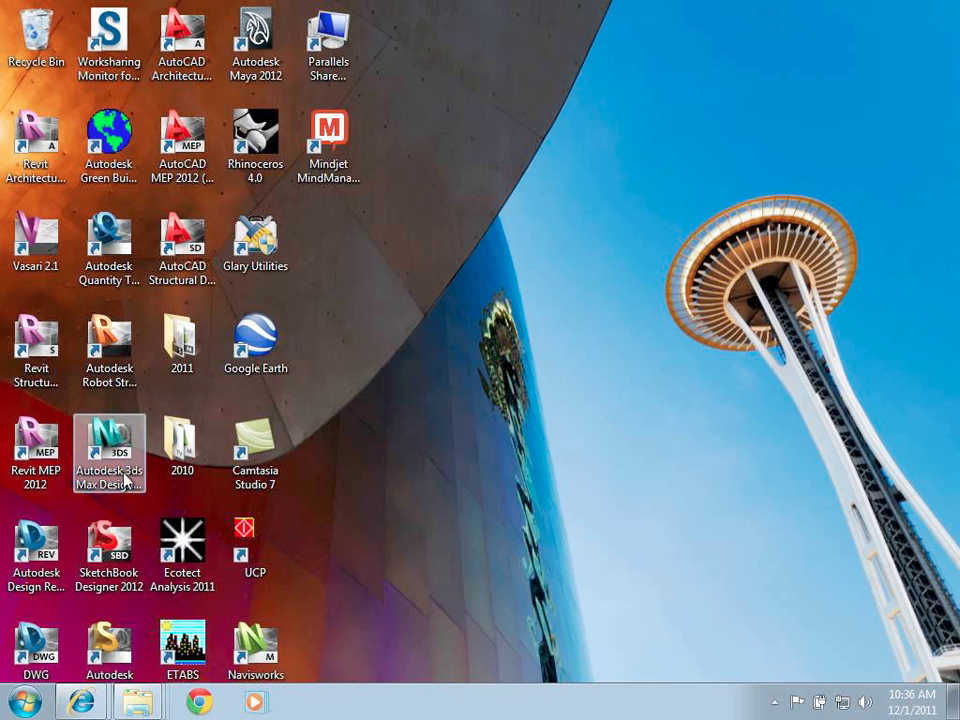
Step: Open the 2010 folder and launch Autodesk Revit Architecture 2010
double_click(183, 440)
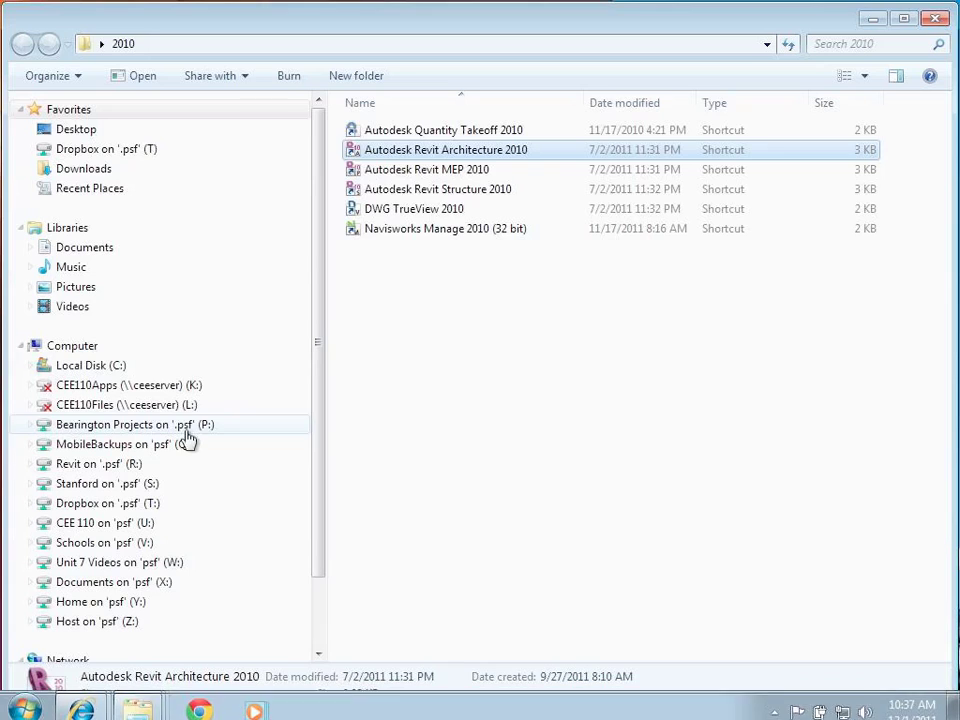
double_click(443, 160)
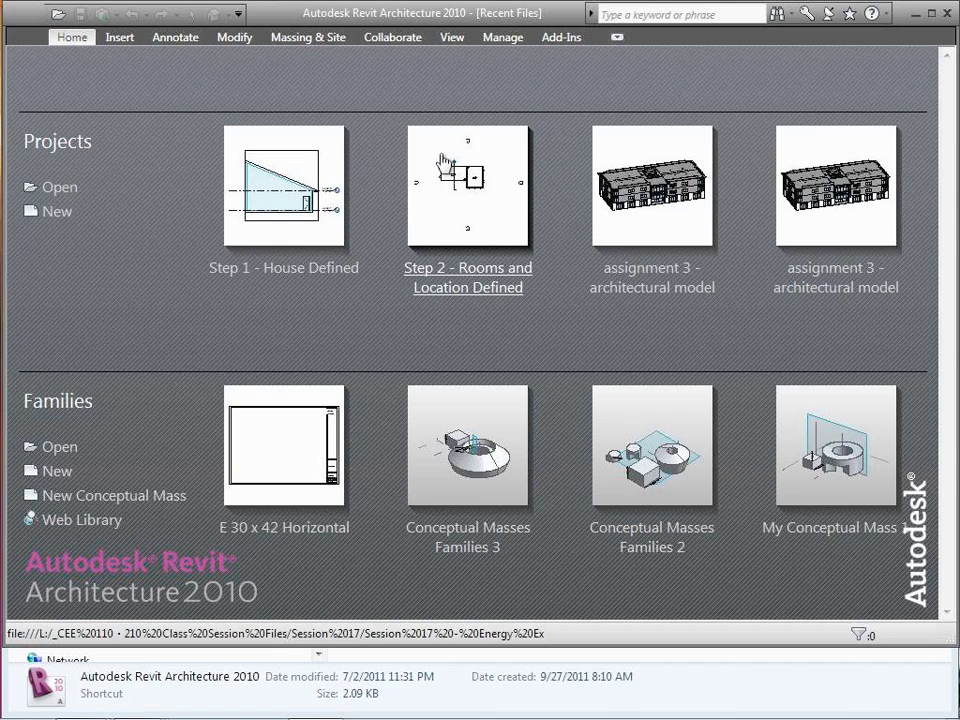
Step: Open Step 1 - House Defined in its Default 3D View and bring up the application menu
left_click(288, 267)
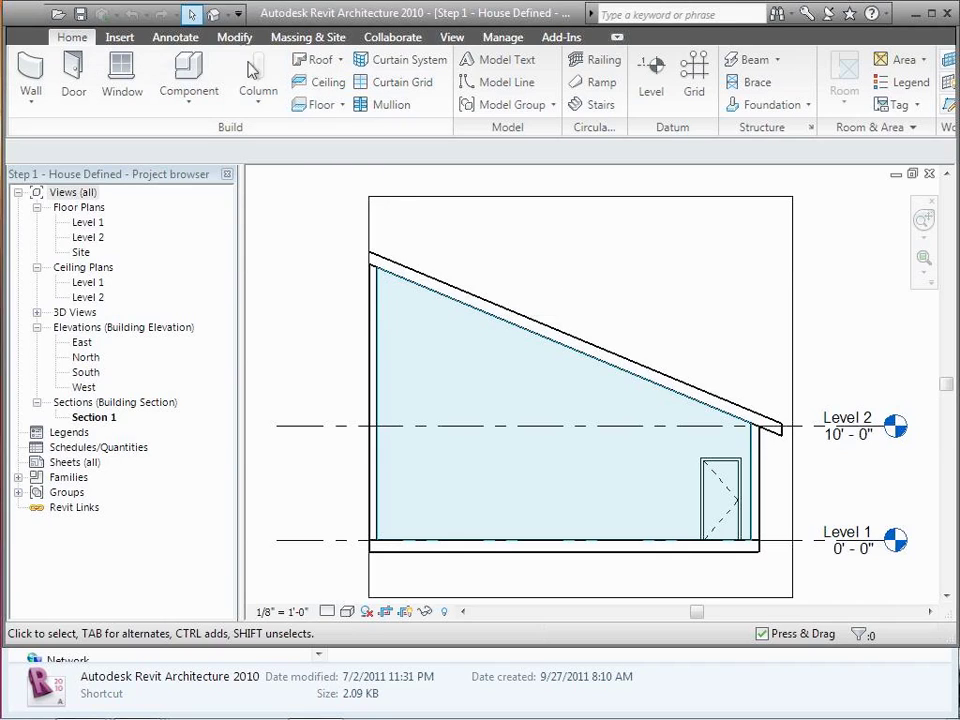
left_click(213, 16)
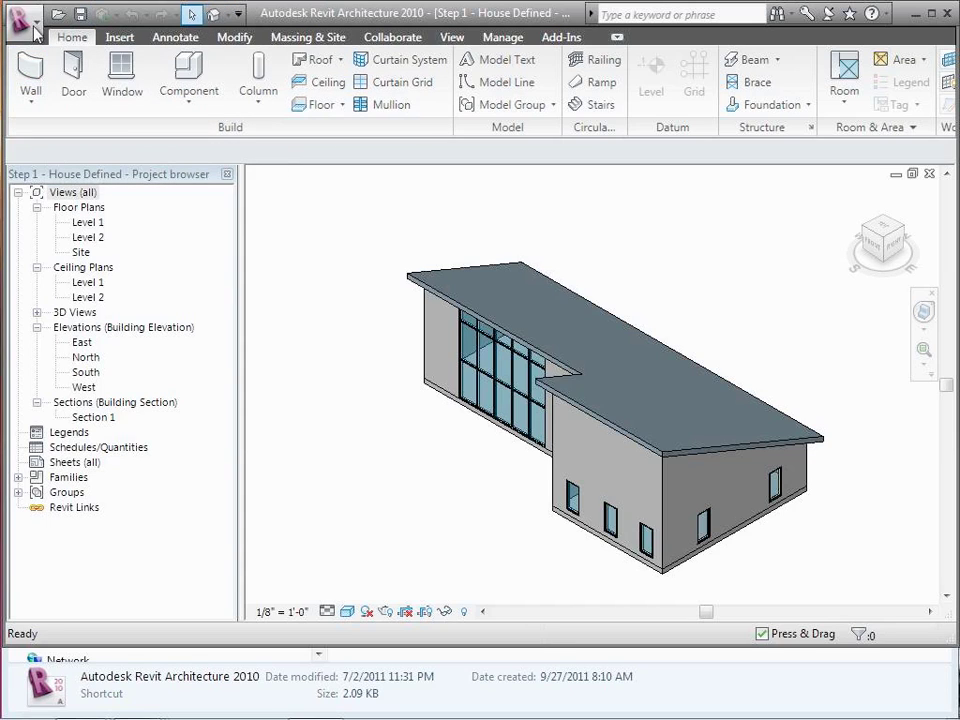
left_click(34, 30)
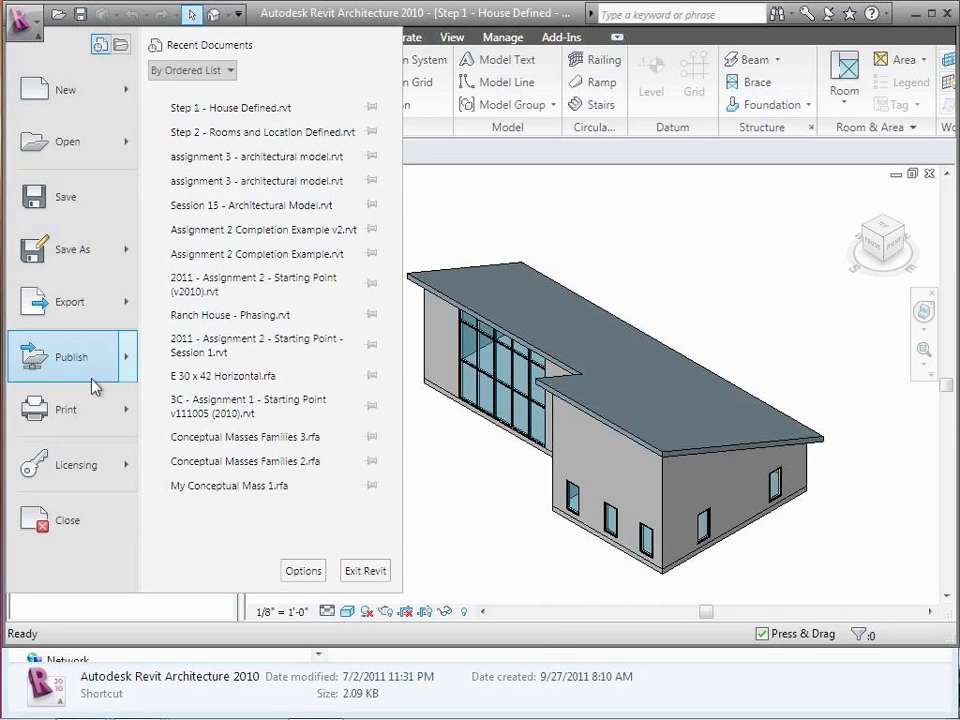
Step: Start a gbXML export with Simple with Shading Surfaces export complexity
mouse_move(95, 325)
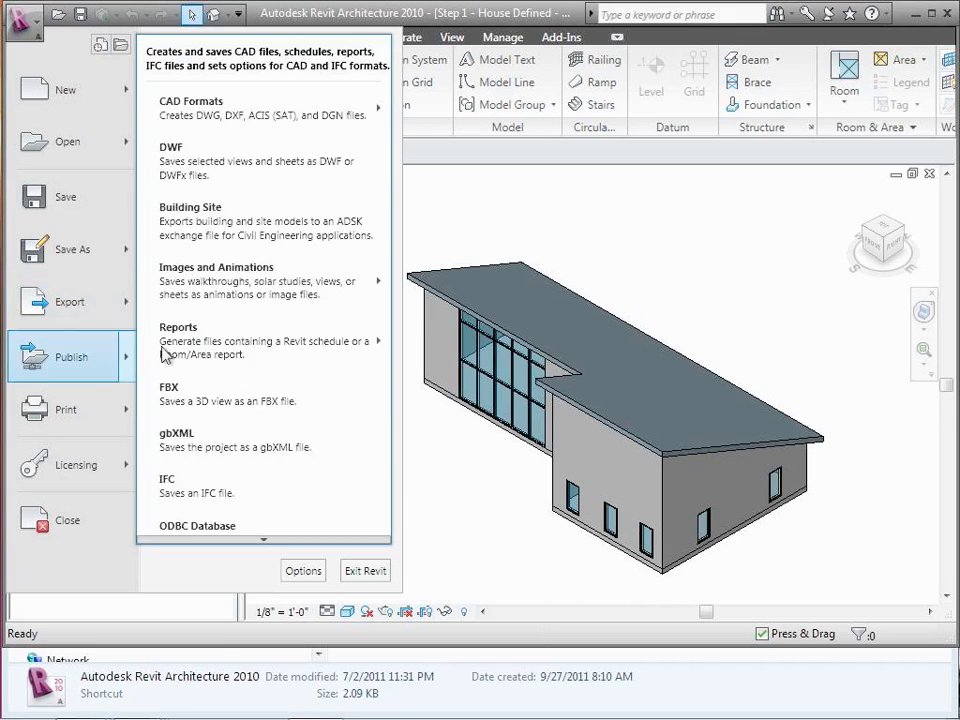
left_click(208, 437)
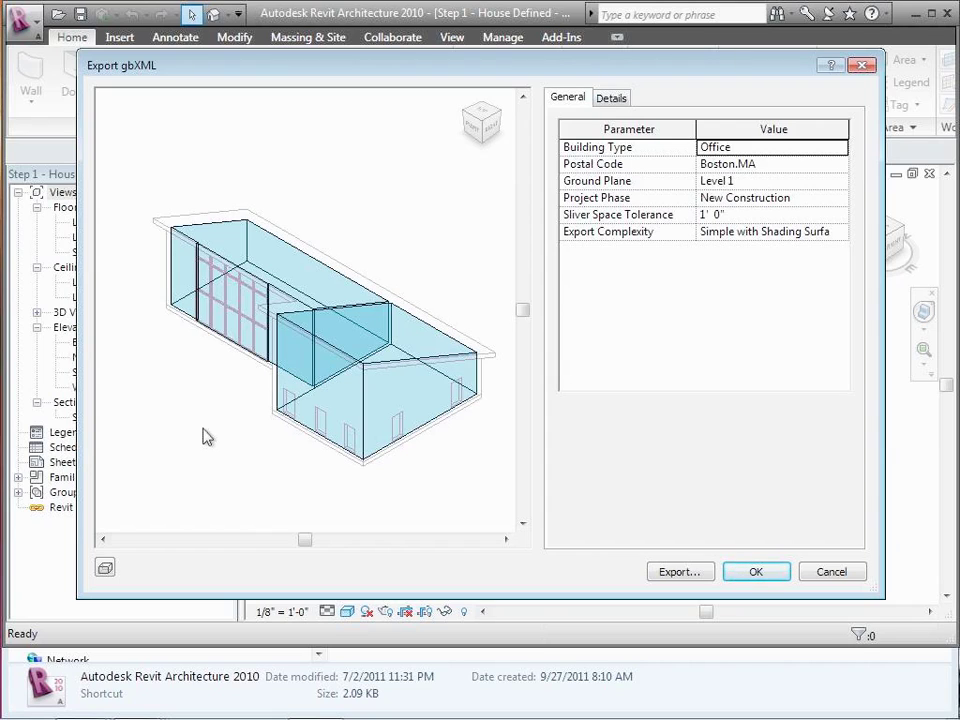
left_click(838, 238)
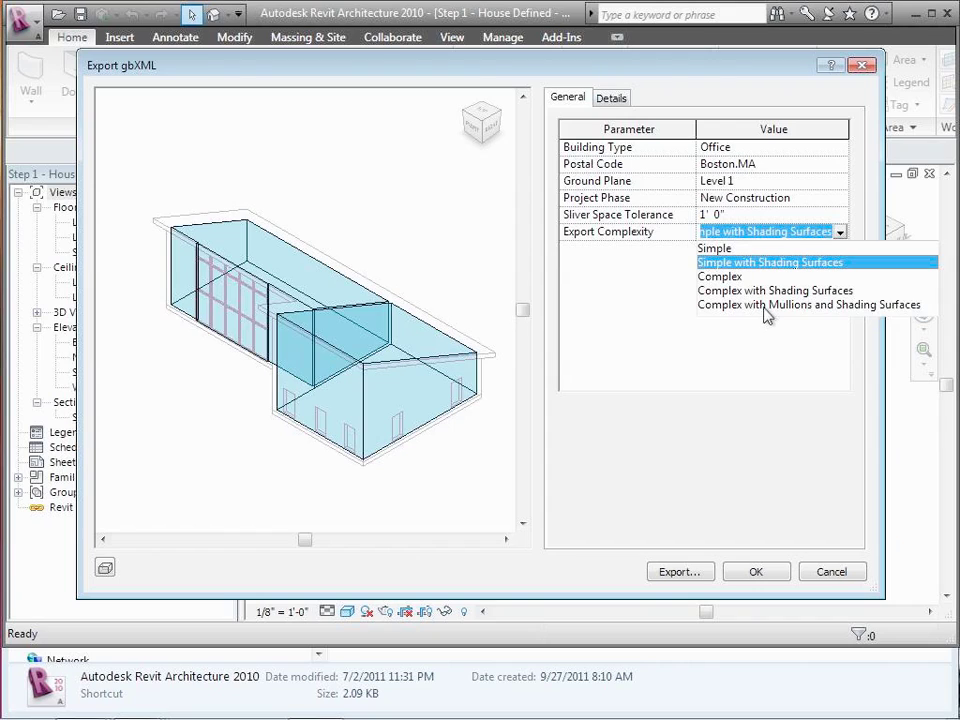
key("Return")
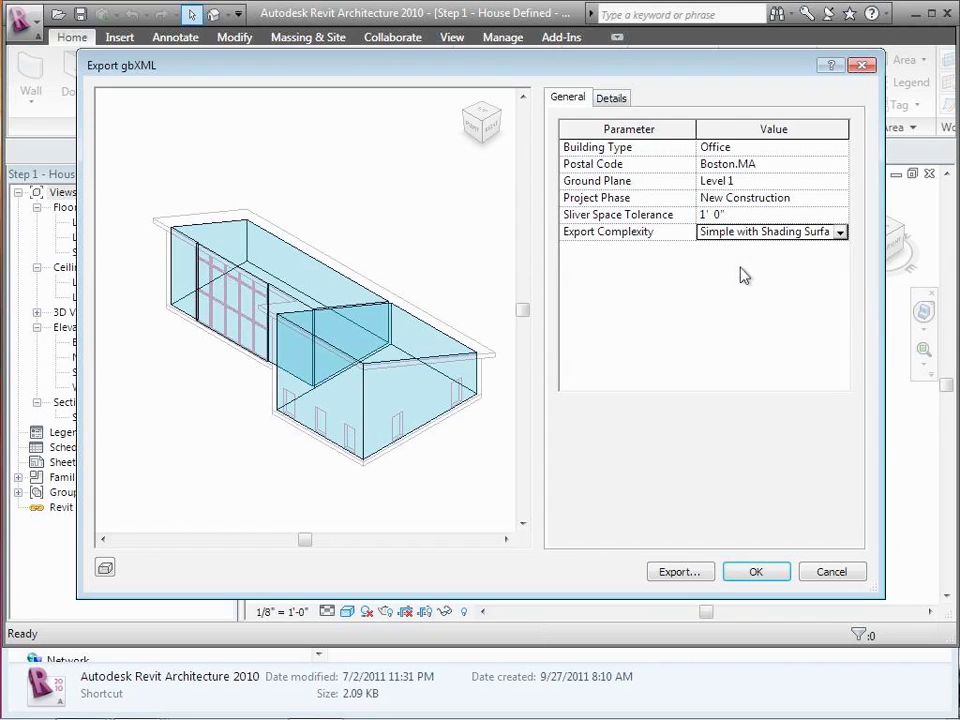
left_click(679, 572)
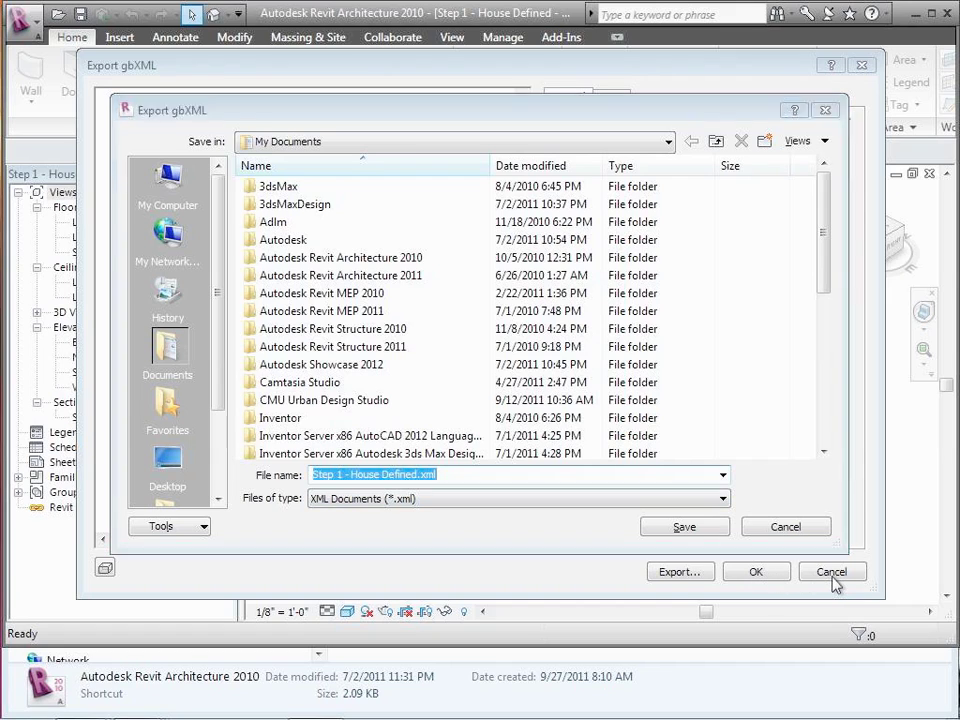
Step: Cancel the gbXML save and export settings, then close Revit
left_click(791, 530)
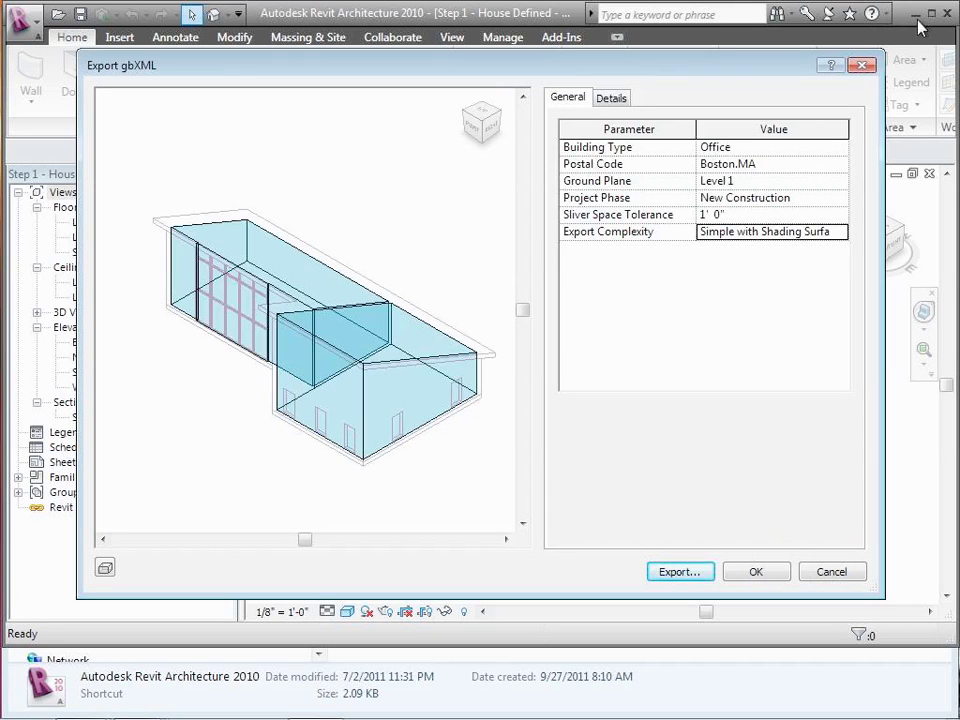
left_click(817, 573)
left_click(944, 12)
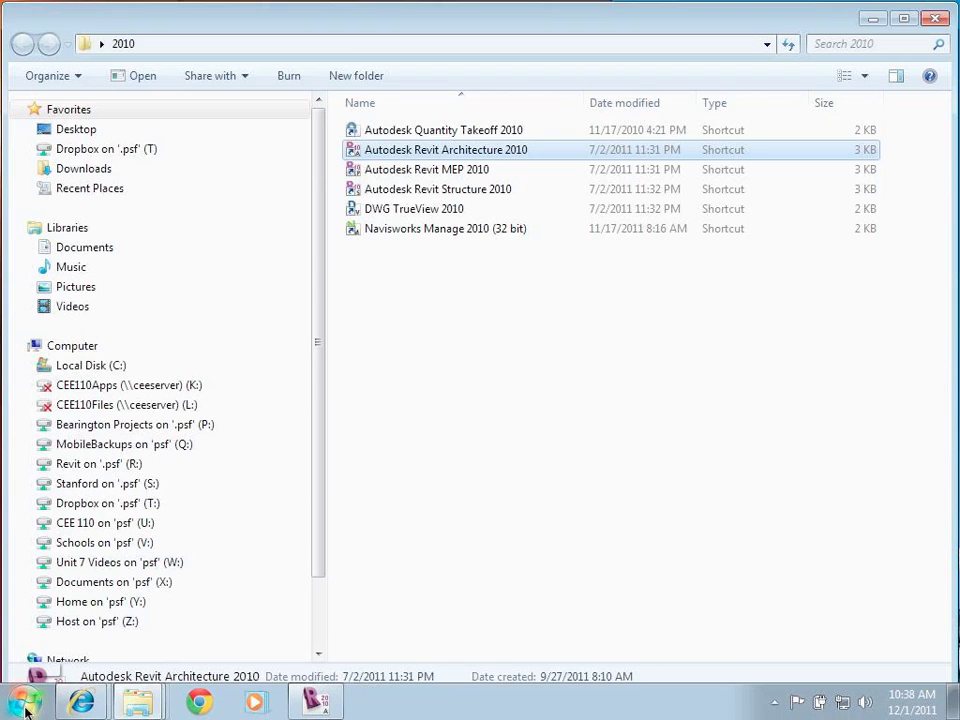
Step: Launch Green Building Studio 2010 Desktop and log in with the user ID and password
left_click(25, 706)
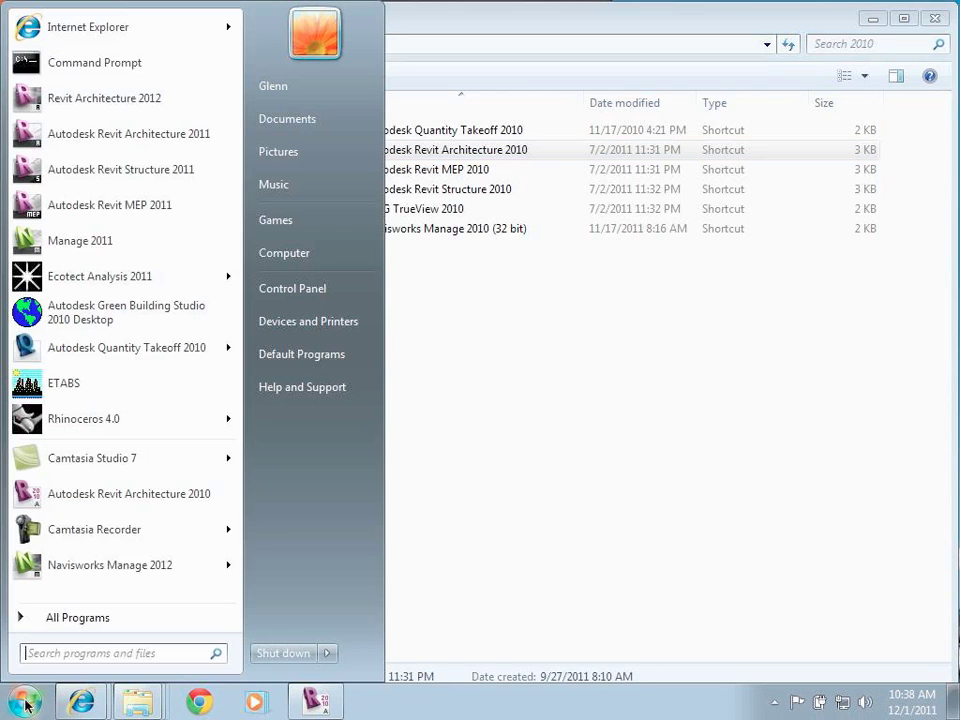
left_click(86, 318)
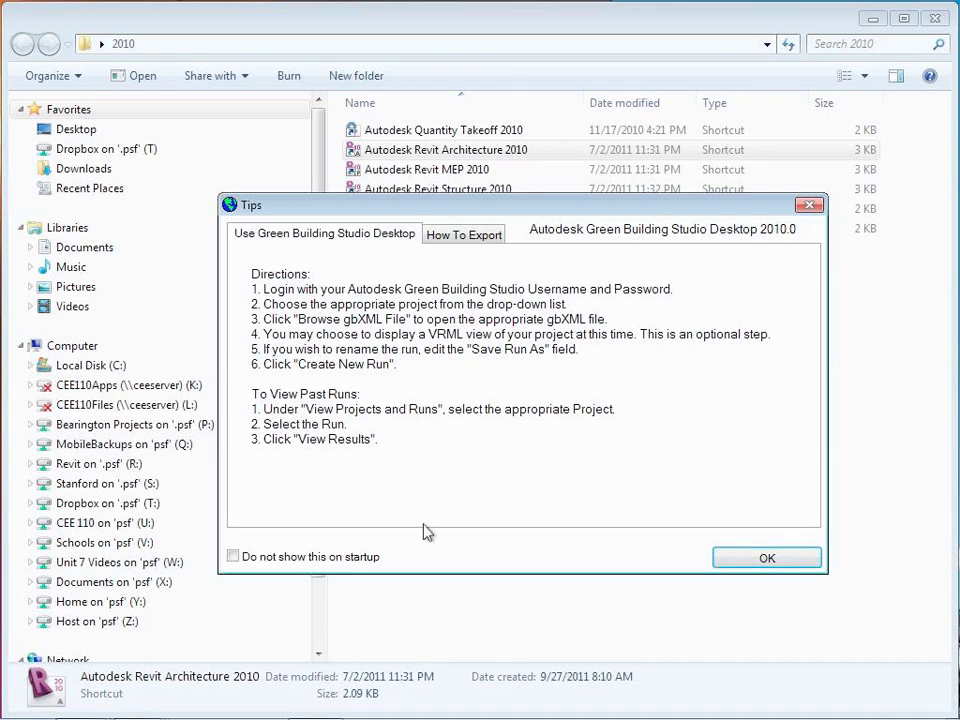
left_click(771, 557)
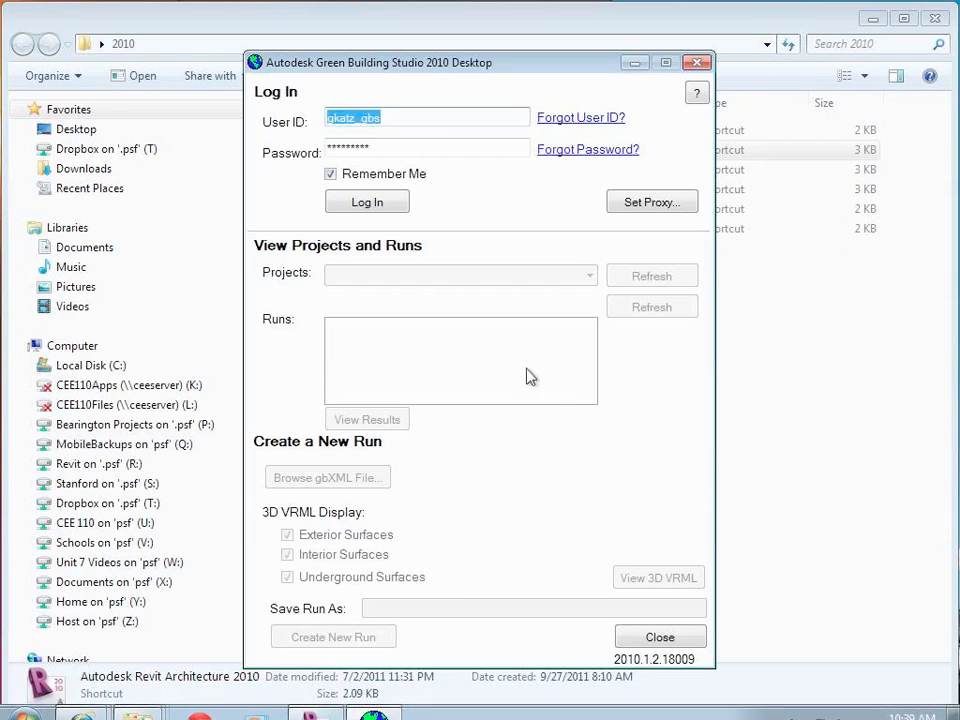
left_click(404, 120)
left_click_drag(404, 120, 257, 118)
key("Tab")
type("***********")
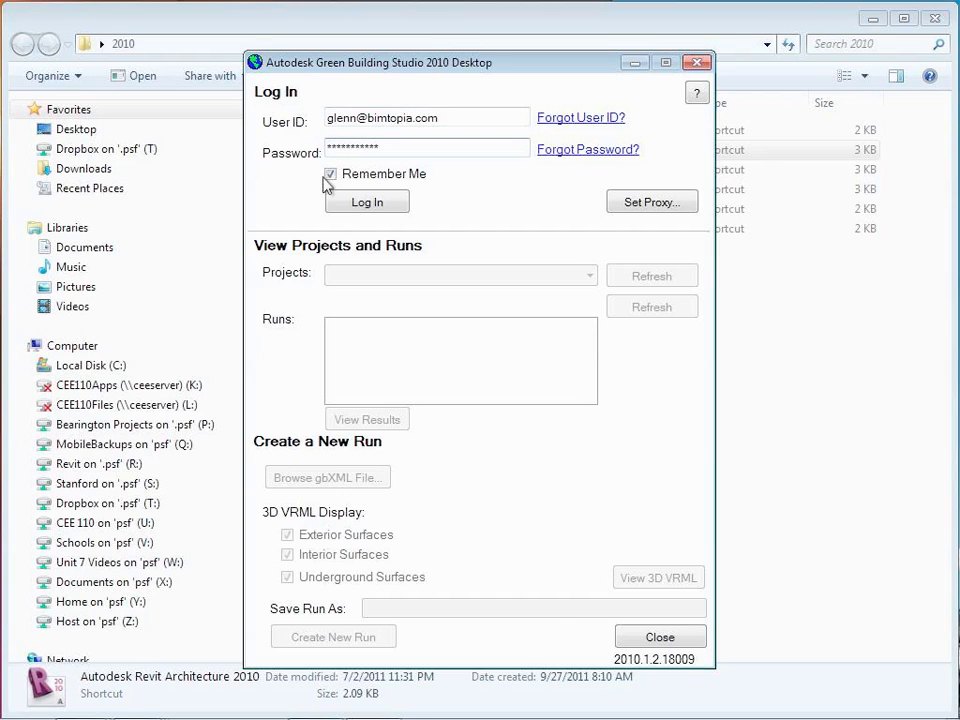
left_click(347, 203)
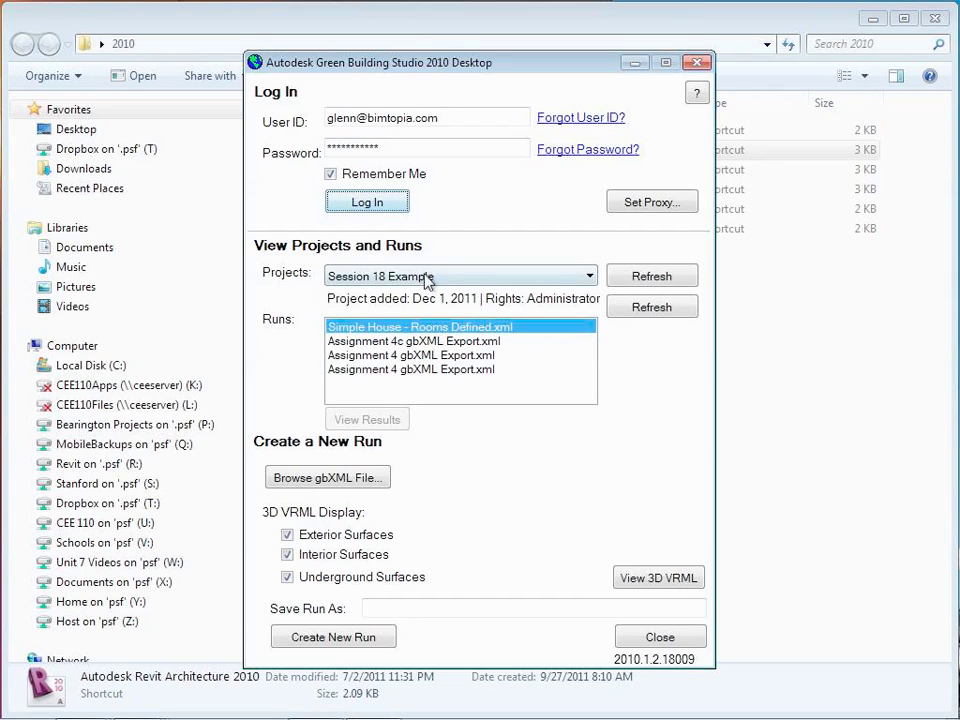
Step: Select the East St Louis House project and load the Step 4 - Export gbXML 2 file
left_click(426, 278)
left_click(413, 311)
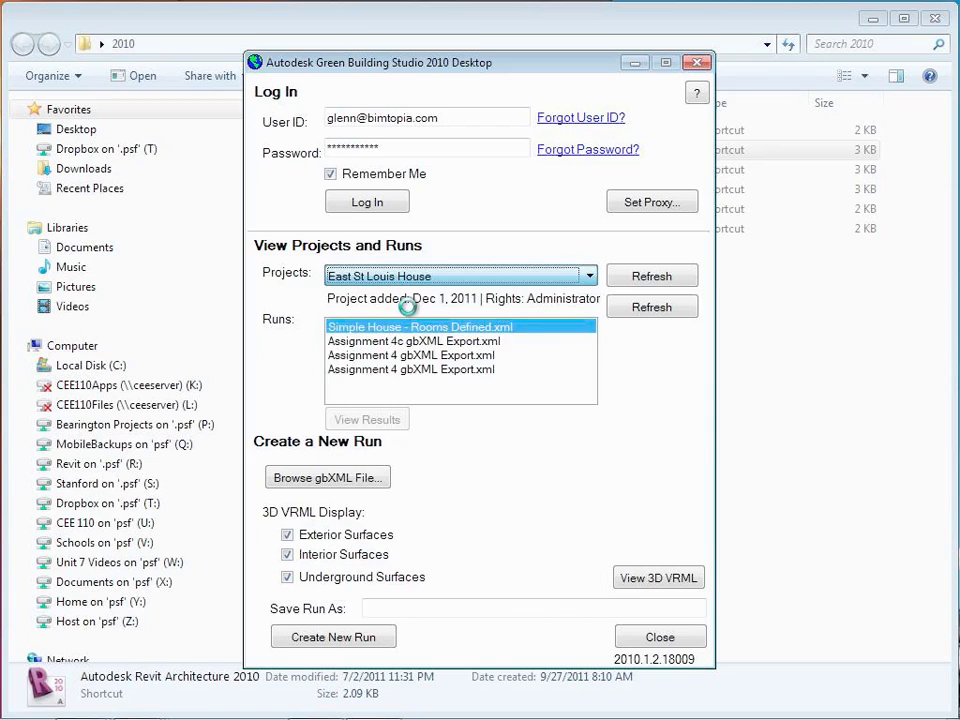
left_click(352, 484)
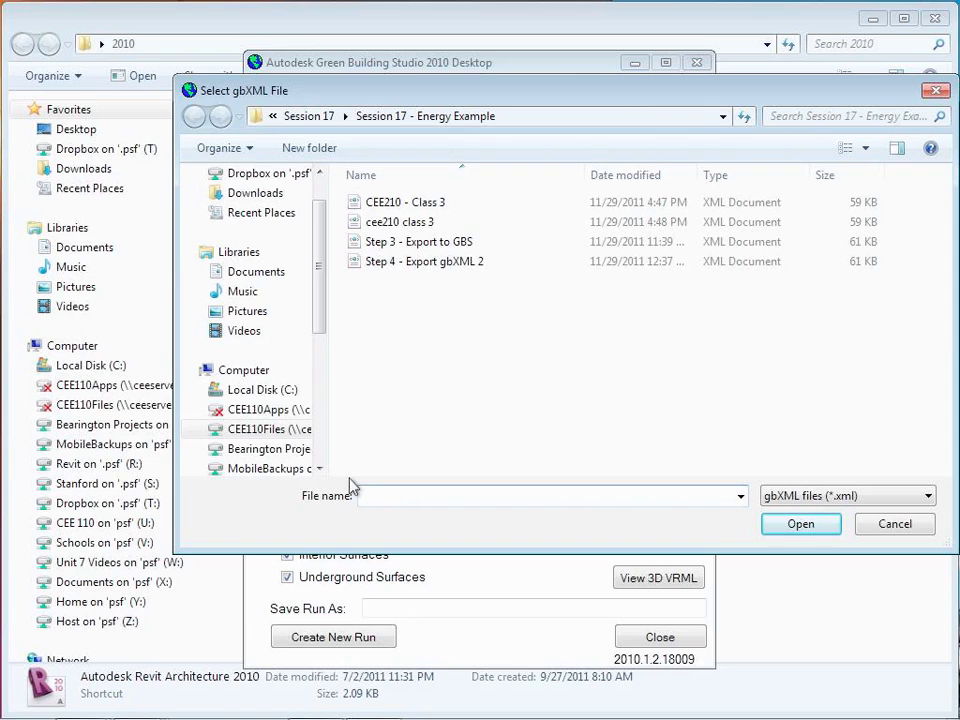
left_click_drag(585, 96, 588, 195)
left_click(490, 358)
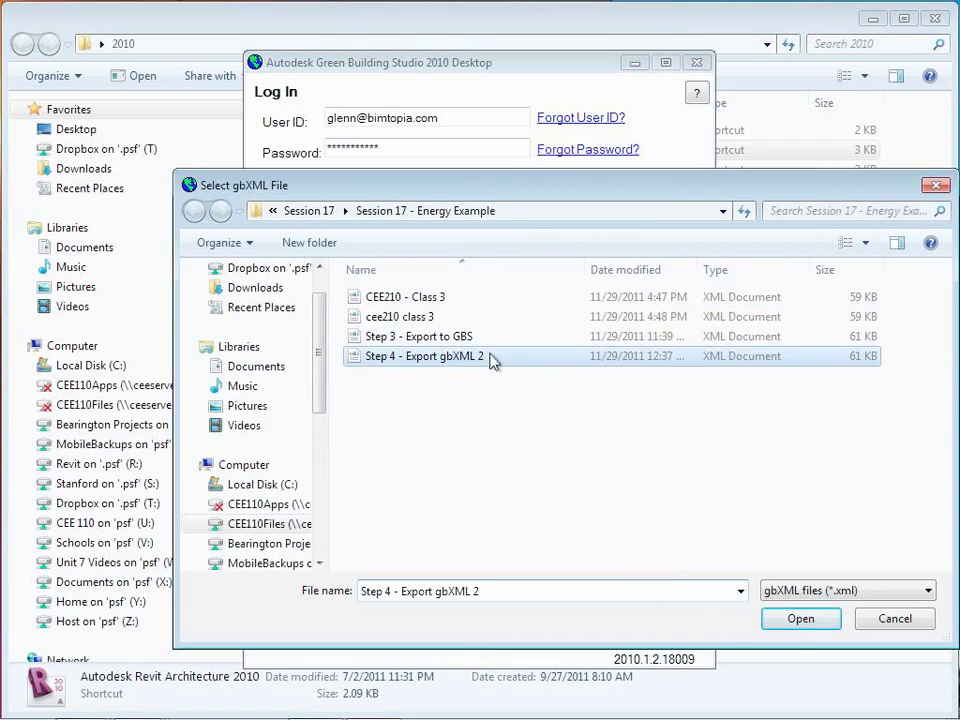
left_click(790, 628)
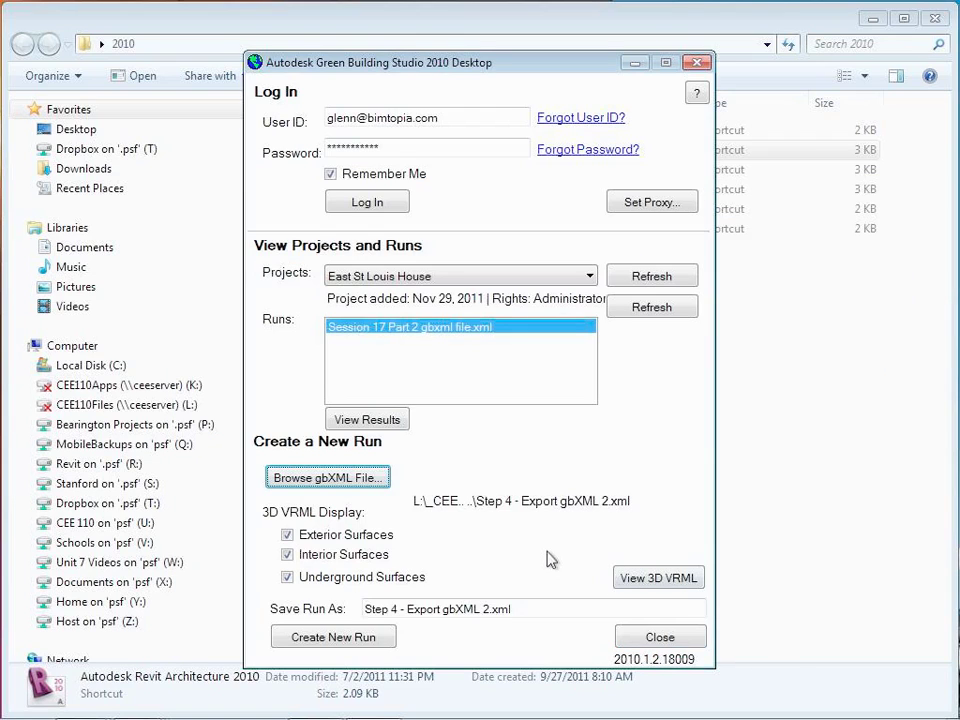
Step: Create the new run from Step 4 - Export gbXML 2.xml and view its results
left_click(333, 640)
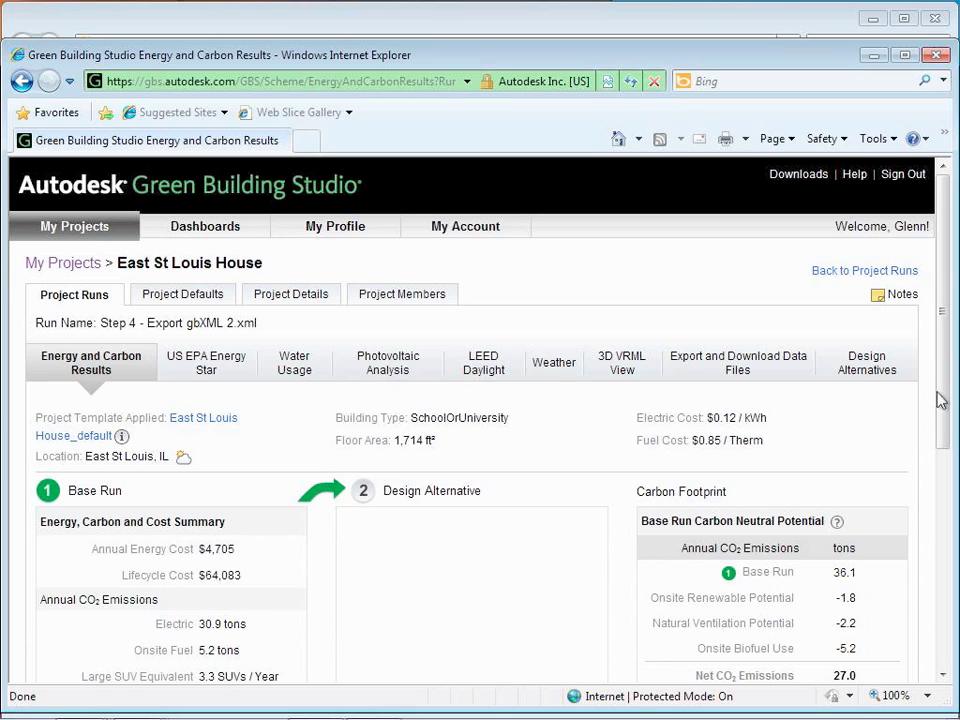
left_click_drag(938, 403, 927, 566)
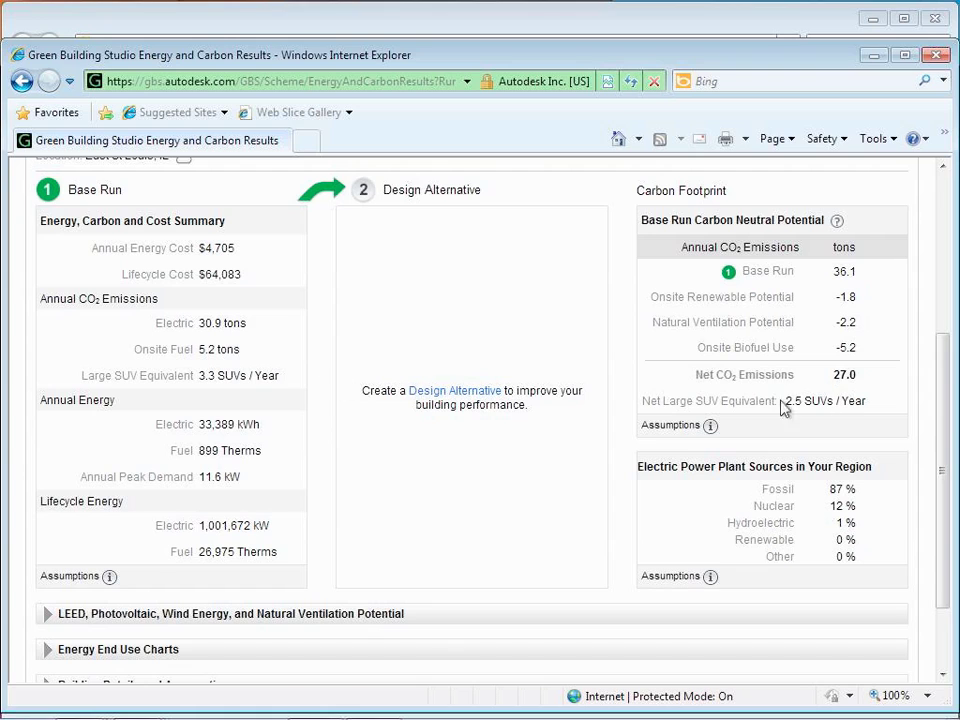
scroll(315, 440, "down", 2)
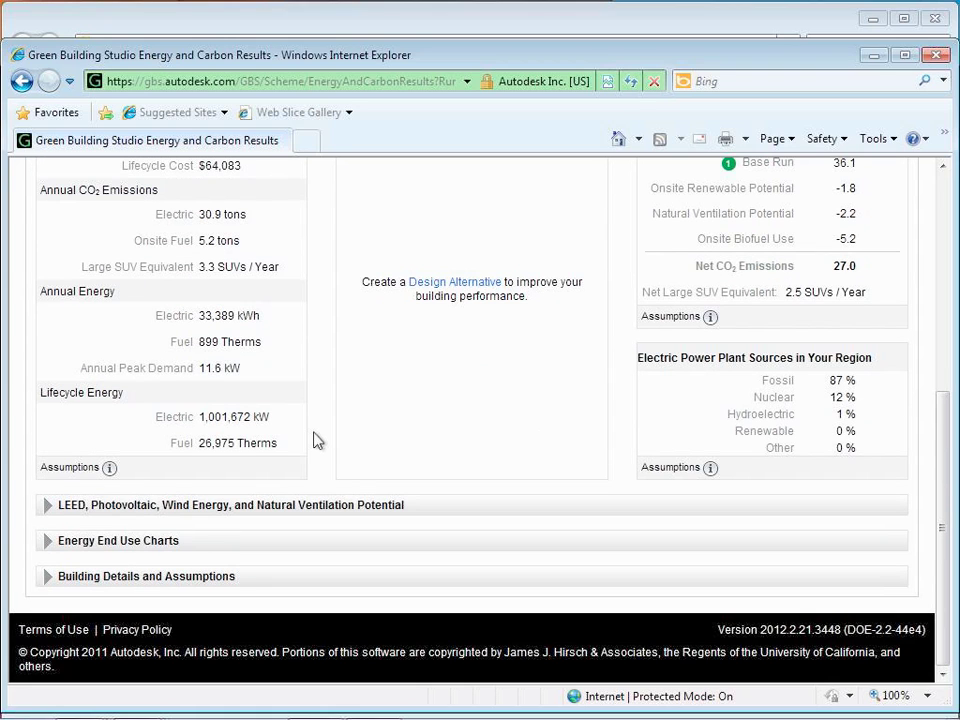
Step: Expand the Energy End Use Charts and Building Details and Assumptions sections, then scroll back up
left_click(47, 542)
scroll(182, 553, "down", 5)
scroll(182, 553, "up", 12)
scroll(180, 546, "down", 4)
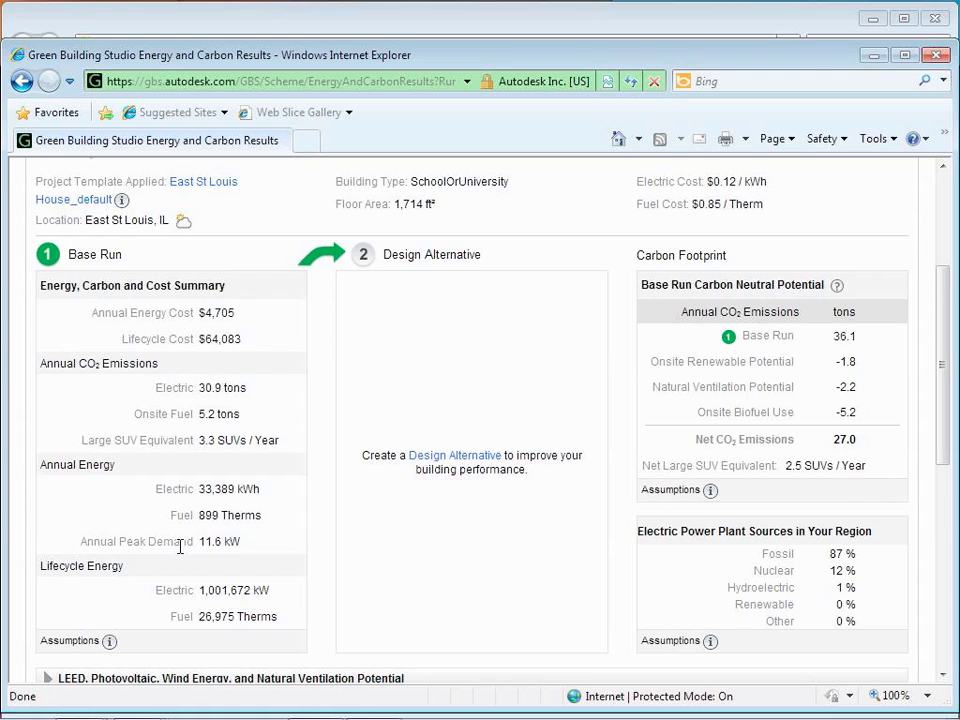
scroll(180, 546, "down", 3)
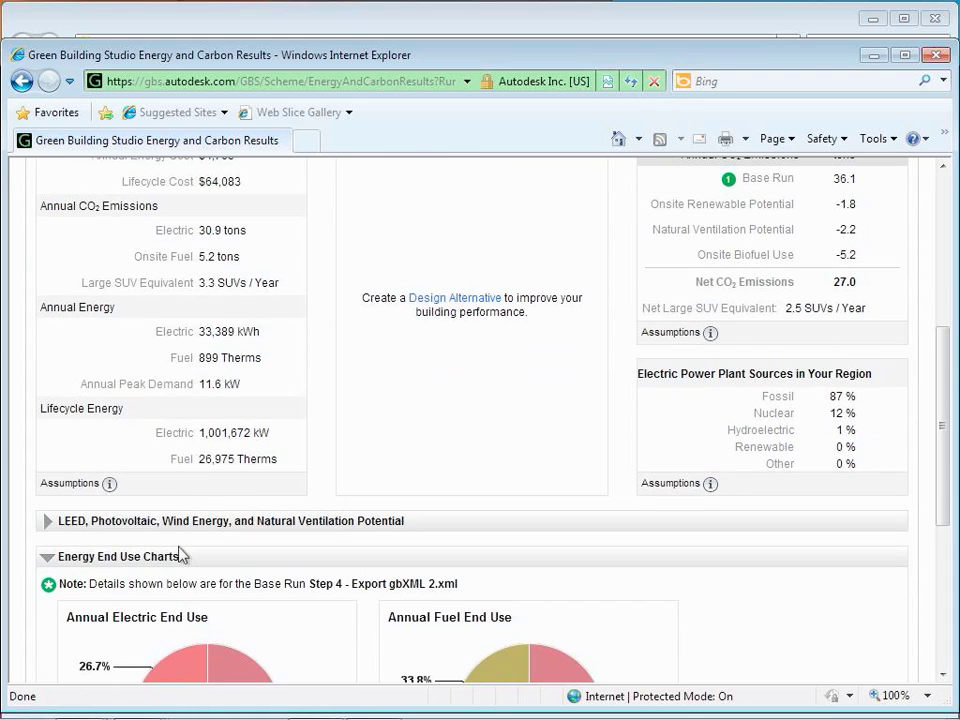
scroll(184, 541, "down", 6)
left_click(47, 578)
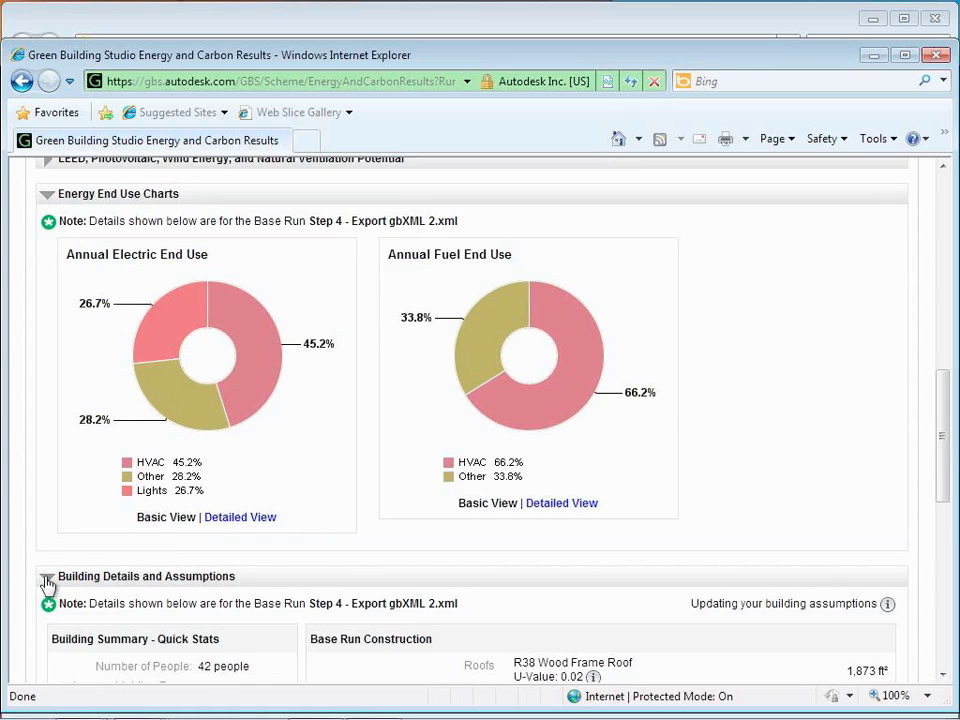
scroll(186, 525, "down", 10)
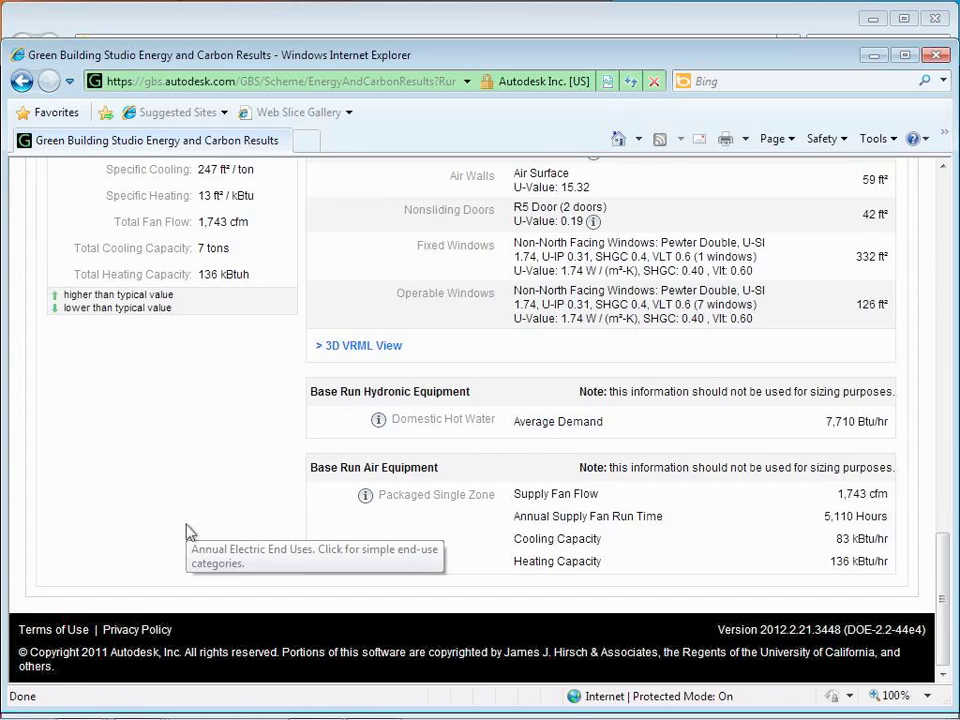
scroll(186, 525, "up", 20)
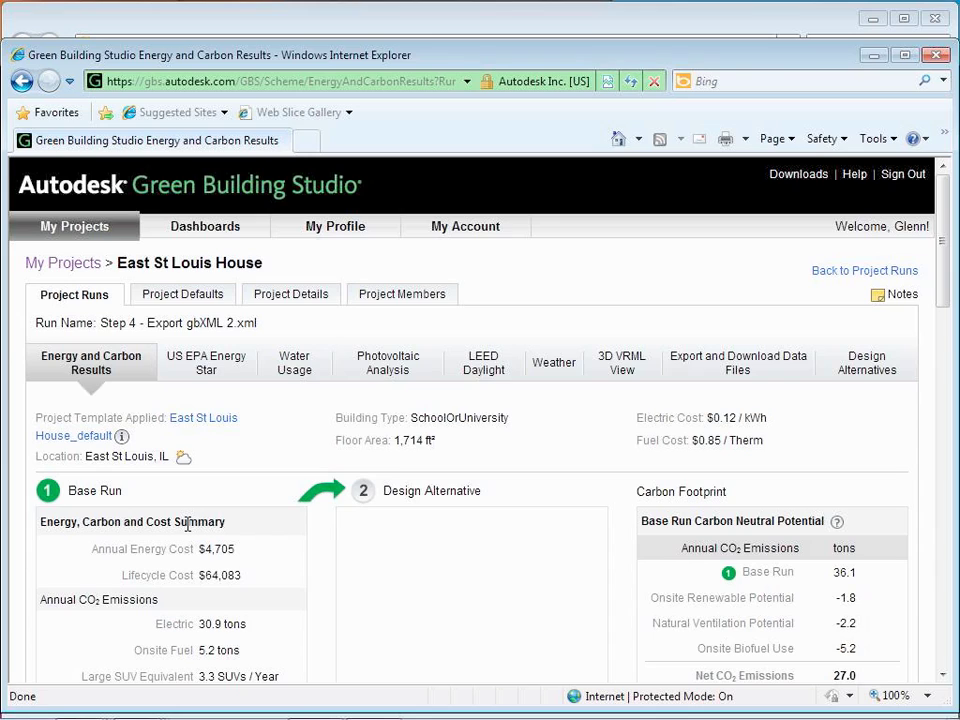
Step: Return to the East St Louis House Project Runs table and scroll through its runs
left_click(866, 271)
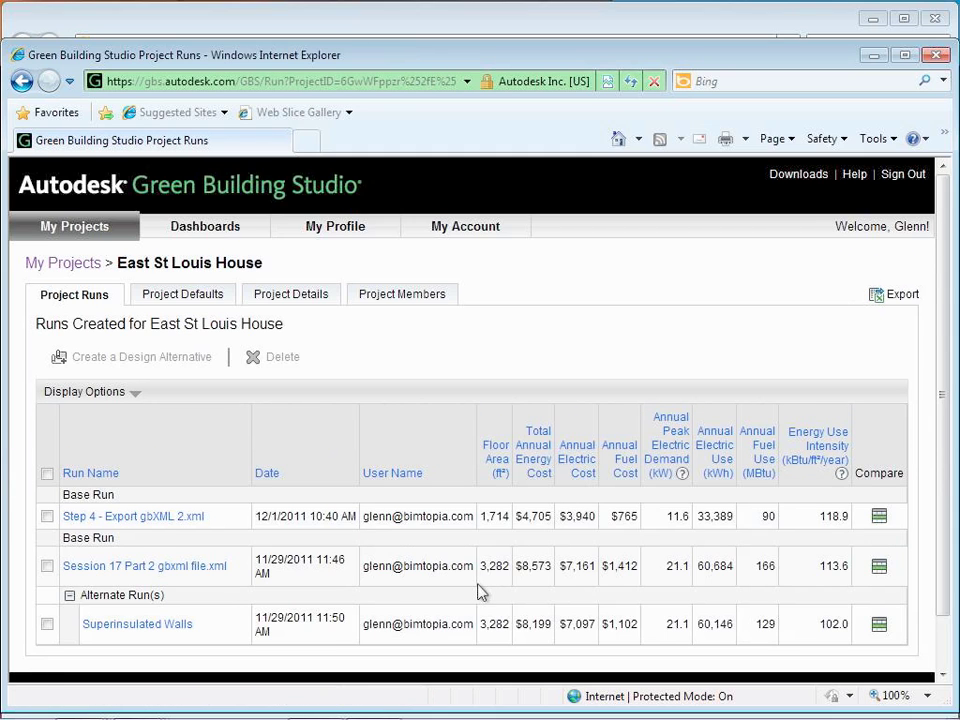
scroll(482, 590, "down", 1)
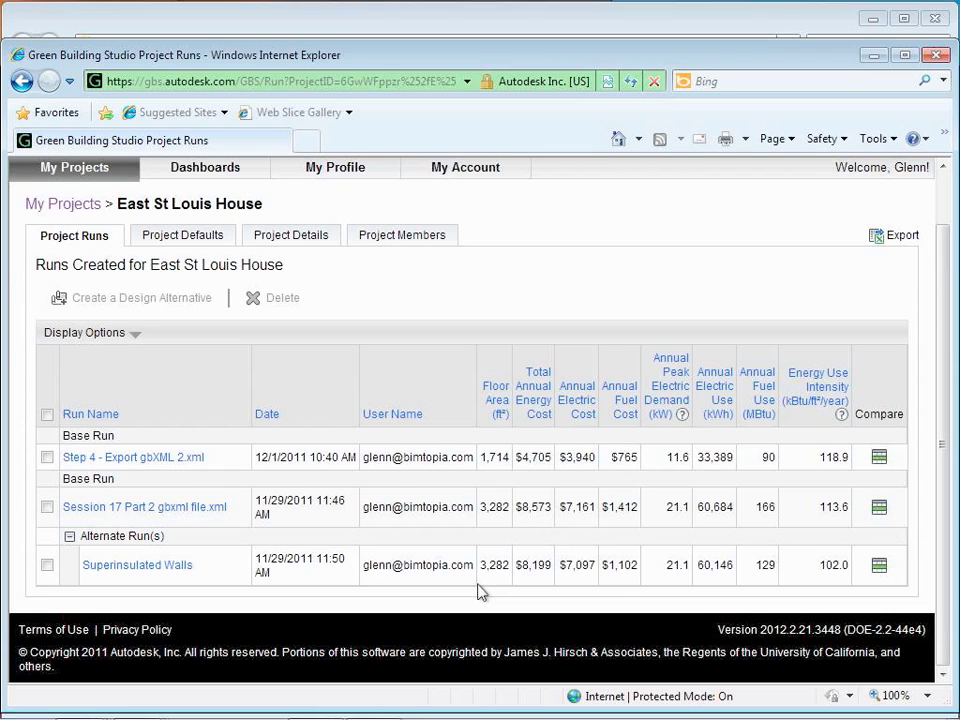
Step: Compare all runs against the Session 17 Part 2 gbxml file.xml run and review the table
left_click(879, 510)
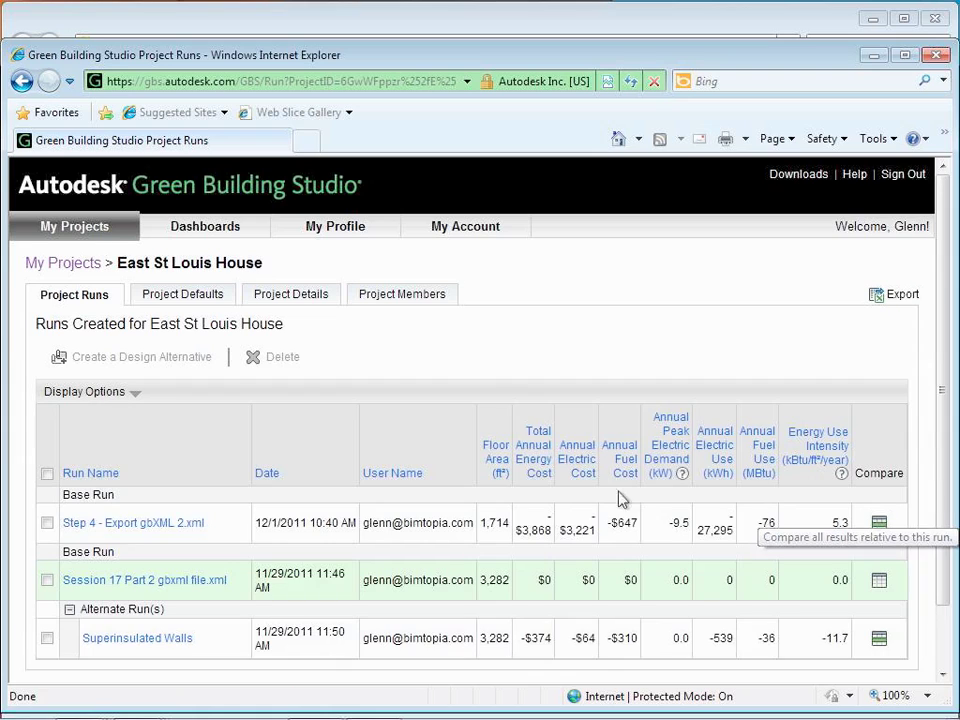
scroll(545, 510, "down", 2)
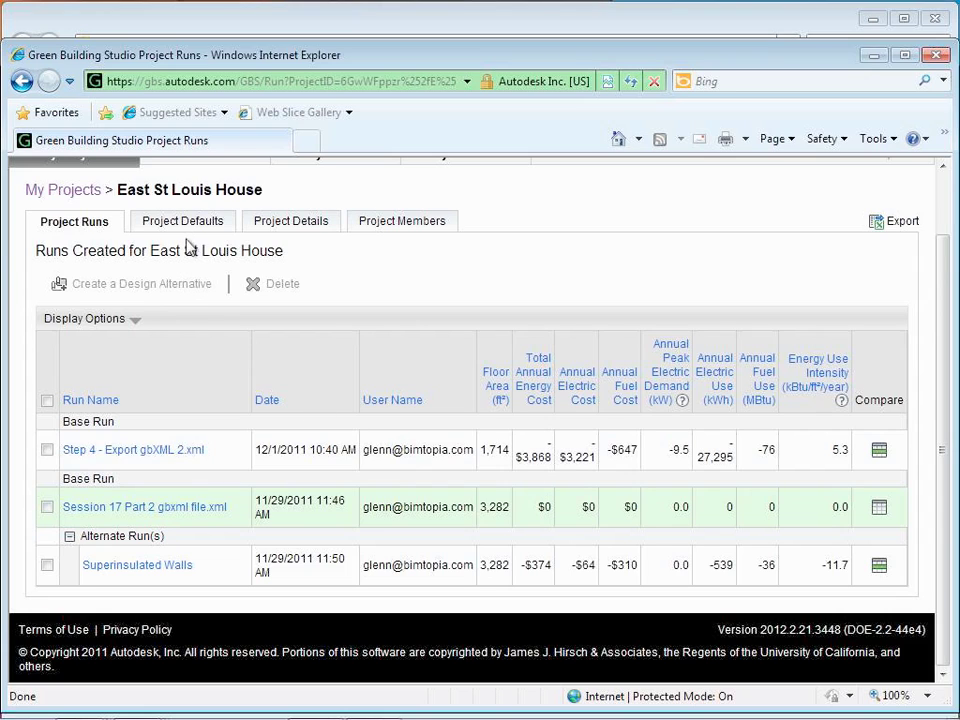
Step: Open the Session 17 Part 2 gbxml file.xml results and review its Building Details and Assumptions
left_click(156, 511)
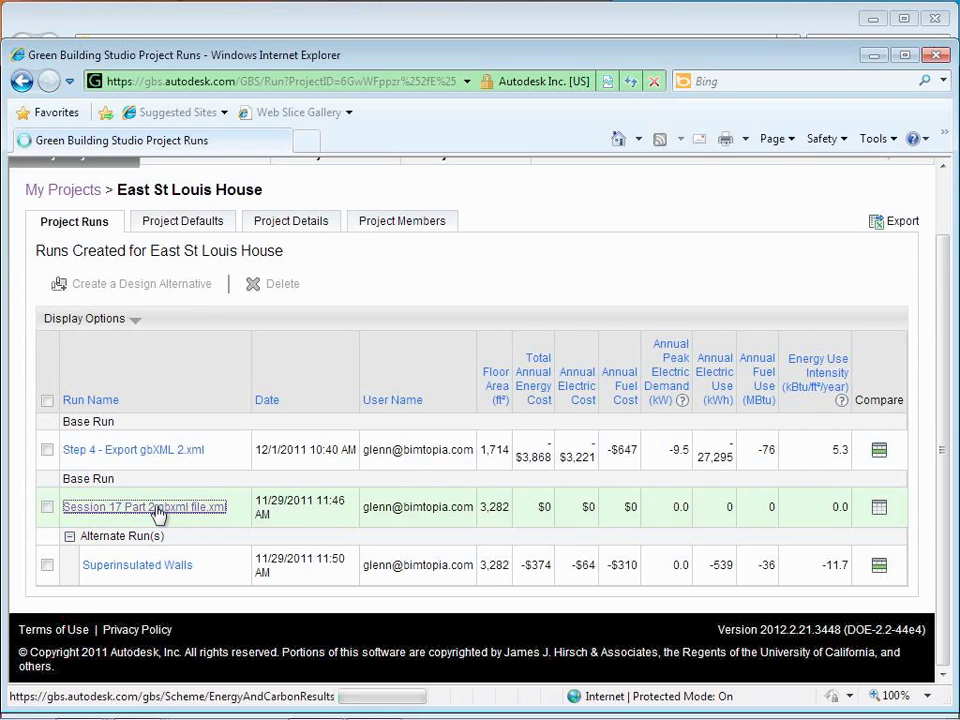
scroll(206, 523, "down", 5)
scroll(206, 523, "down", 3)
scroll(206, 527, "up", 5)
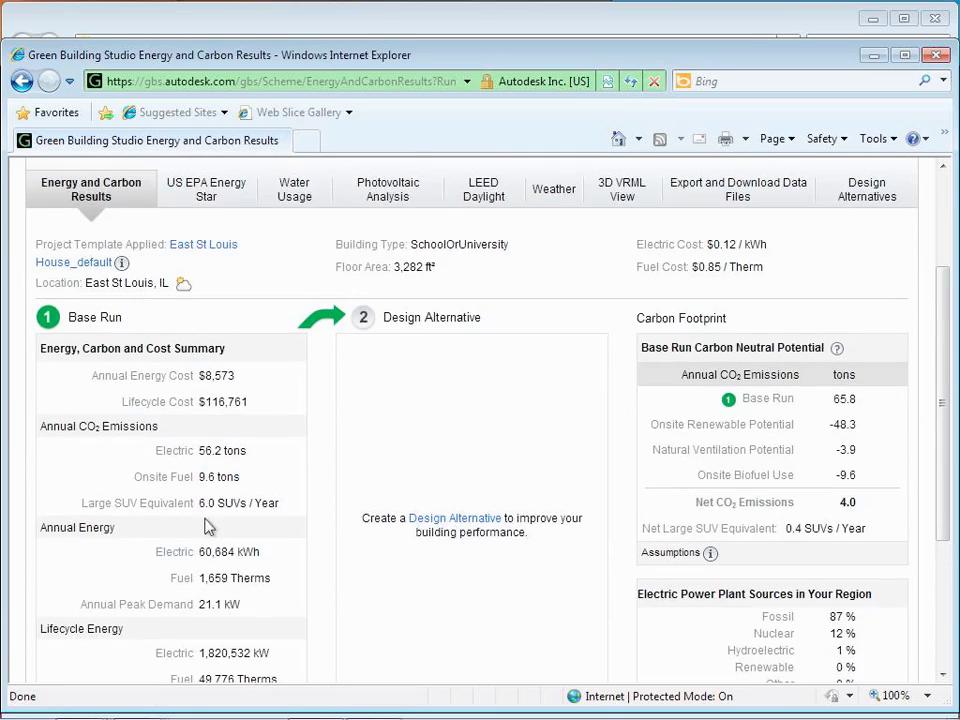
scroll(206, 527, "down", 3)
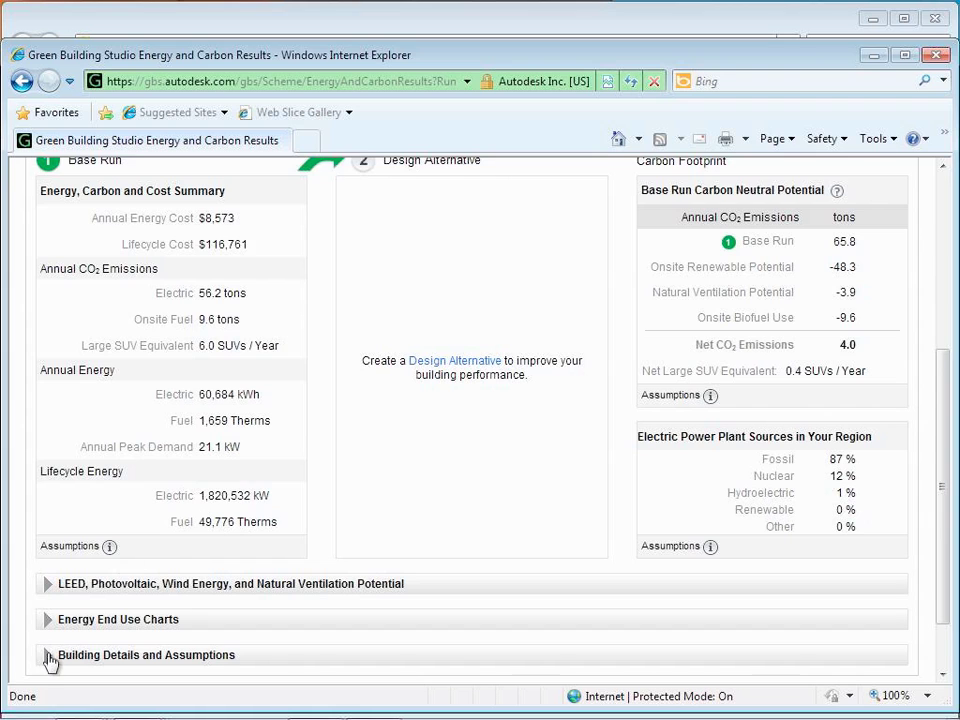
left_click(47, 656)
scroll(126, 626, "down", 5)
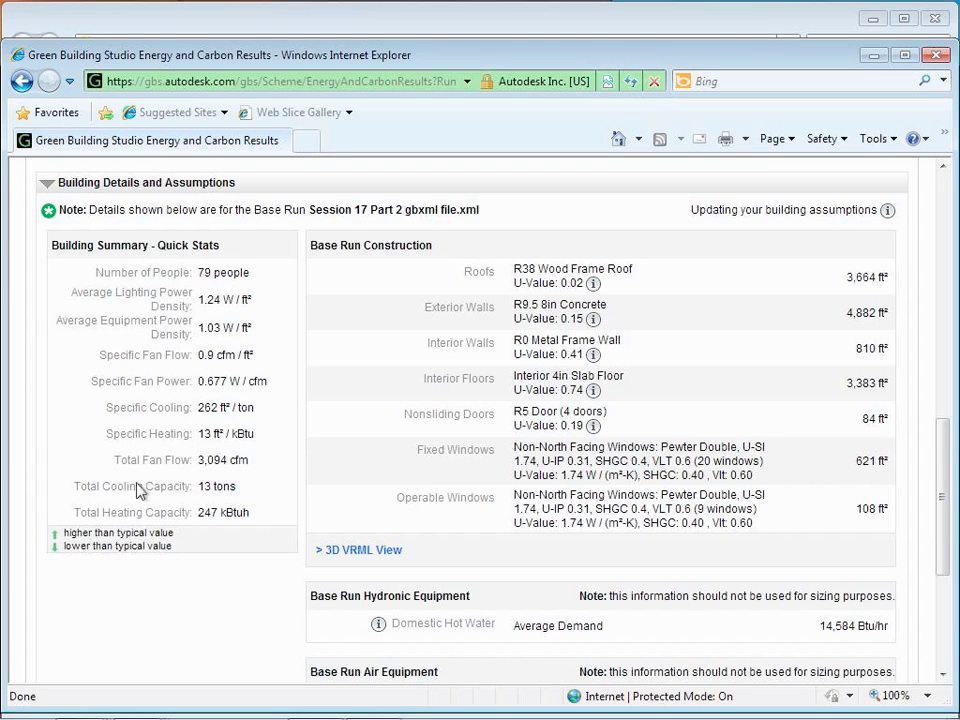
scroll(140, 326, "up", 10)
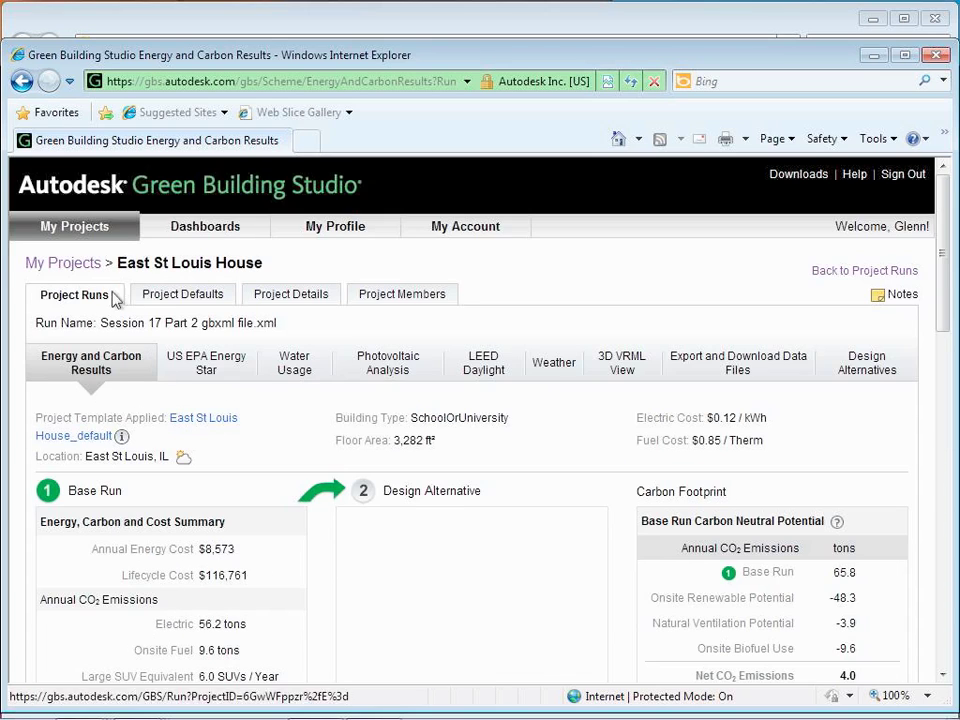
Step: Open the Superinsulated Walls results ($8,199) and review its SIP and ICF exterior wall details
left_click(865, 272)
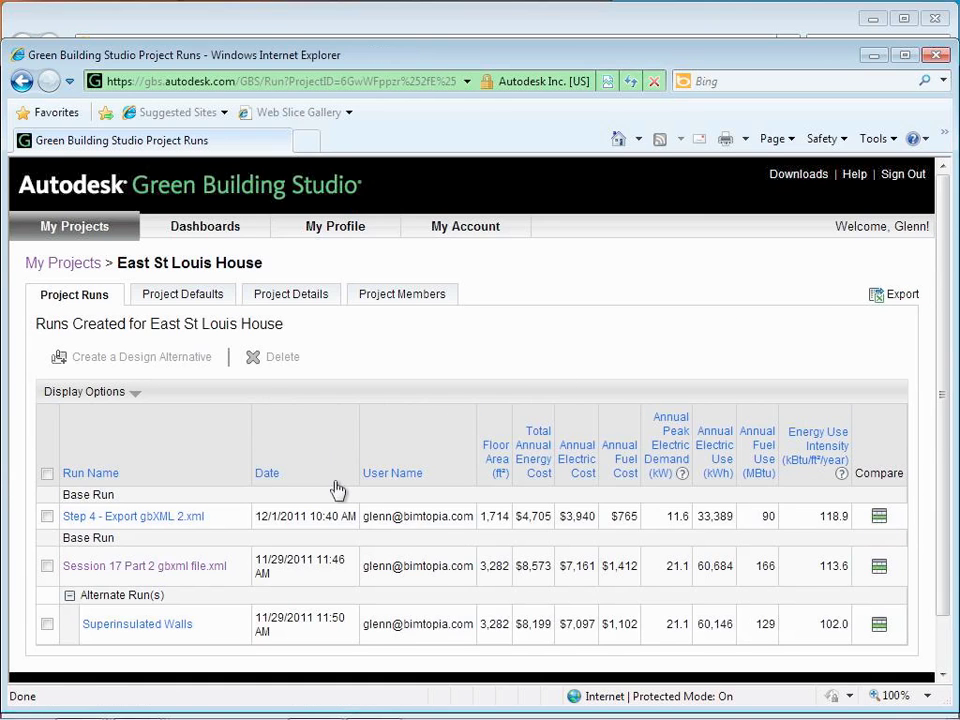
scroll(337, 489, "down", 1)
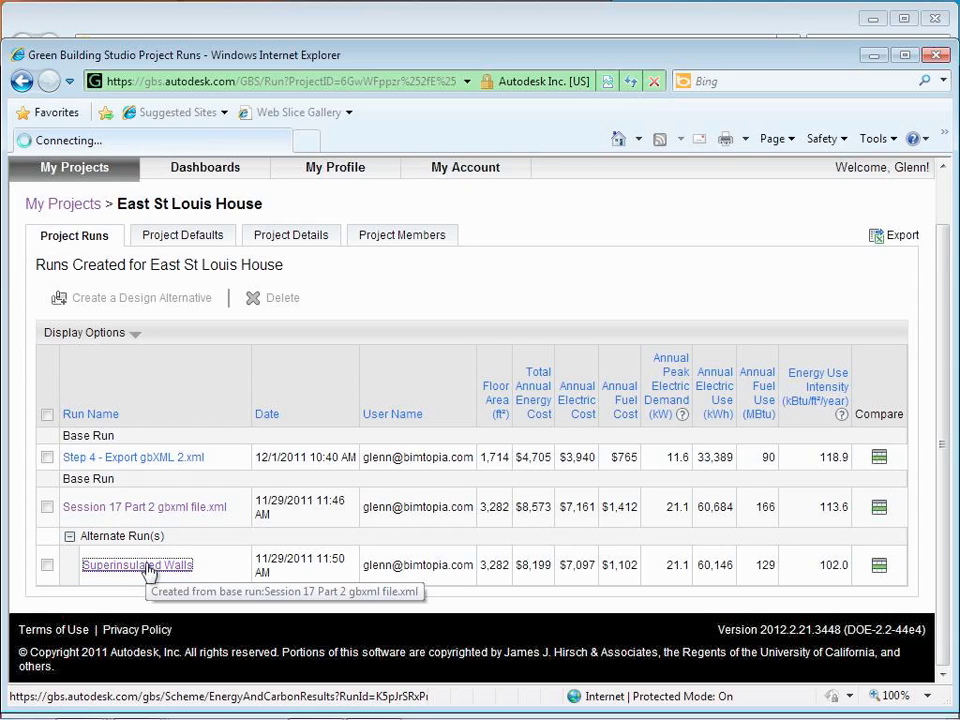
left_click(147, 567)
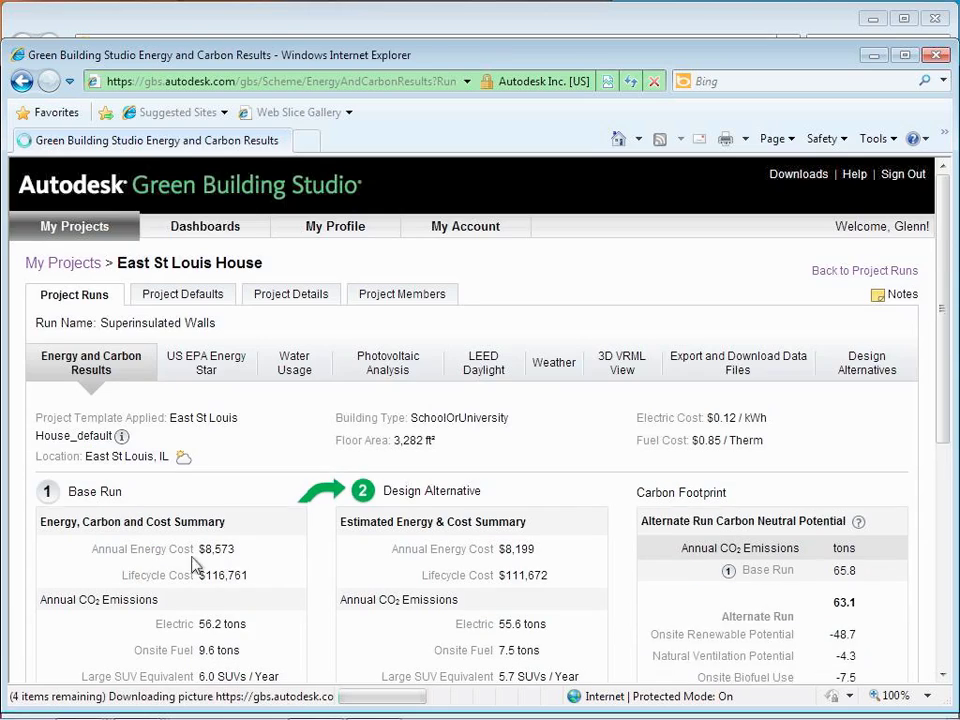
scroll(298, 564, "down", 5)
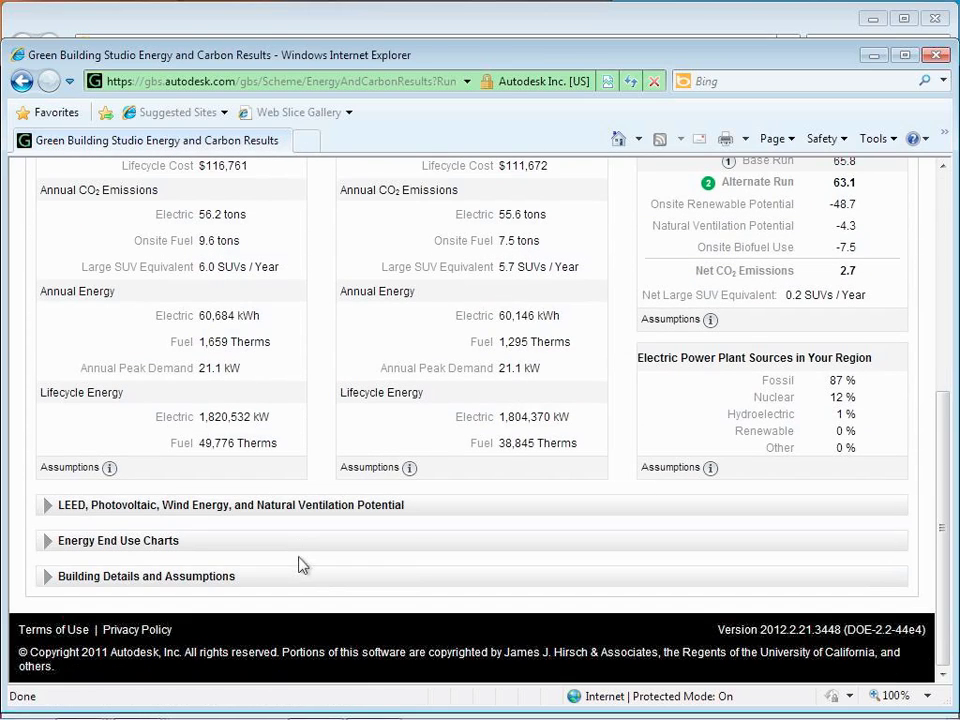
scroll(298, 564, "up", 1)
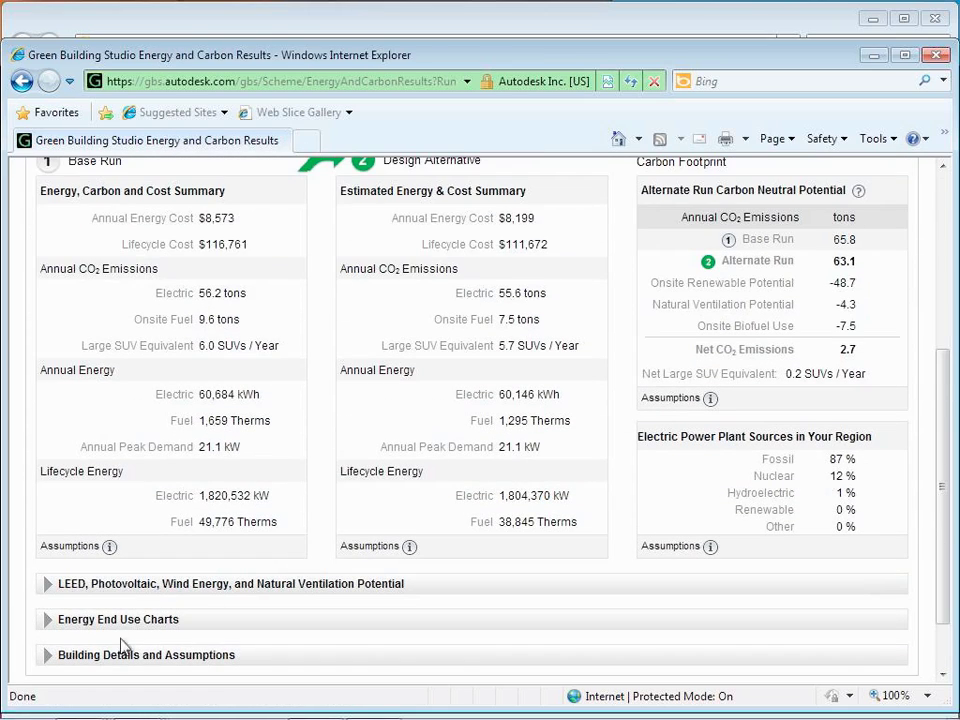
left_click(120, 655)
scroll(370, 563, "down", 6)
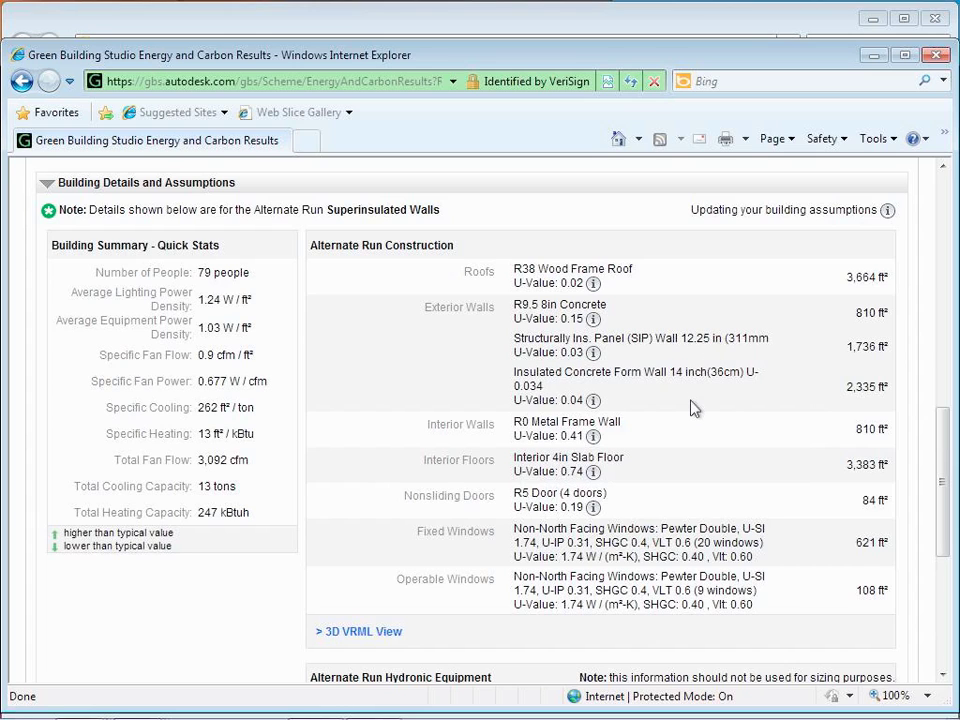
scroll(694, 408, "up", 3)
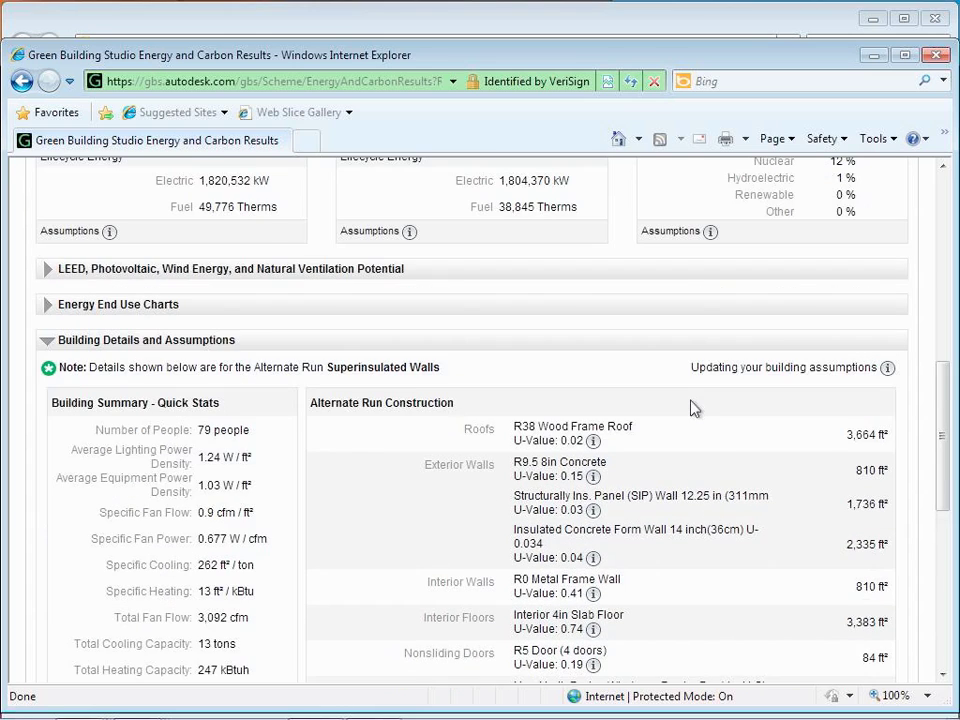
scroll(369, 360, "up", 12)
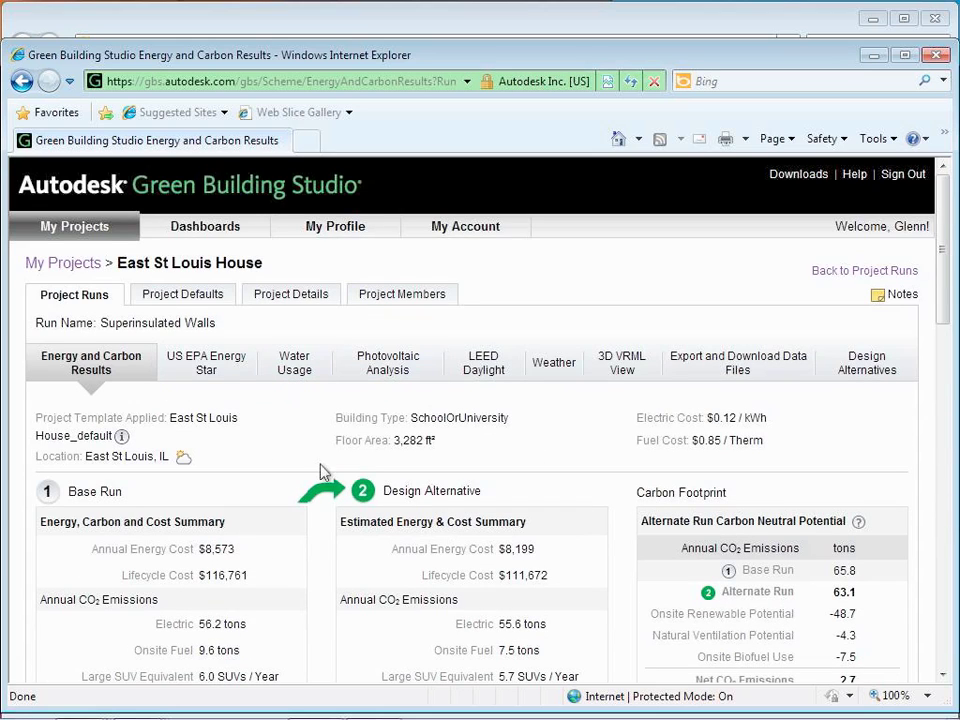
Step: From Project Runs, select Session 17 as the base run and create a design alternative
left_click(851, 276)
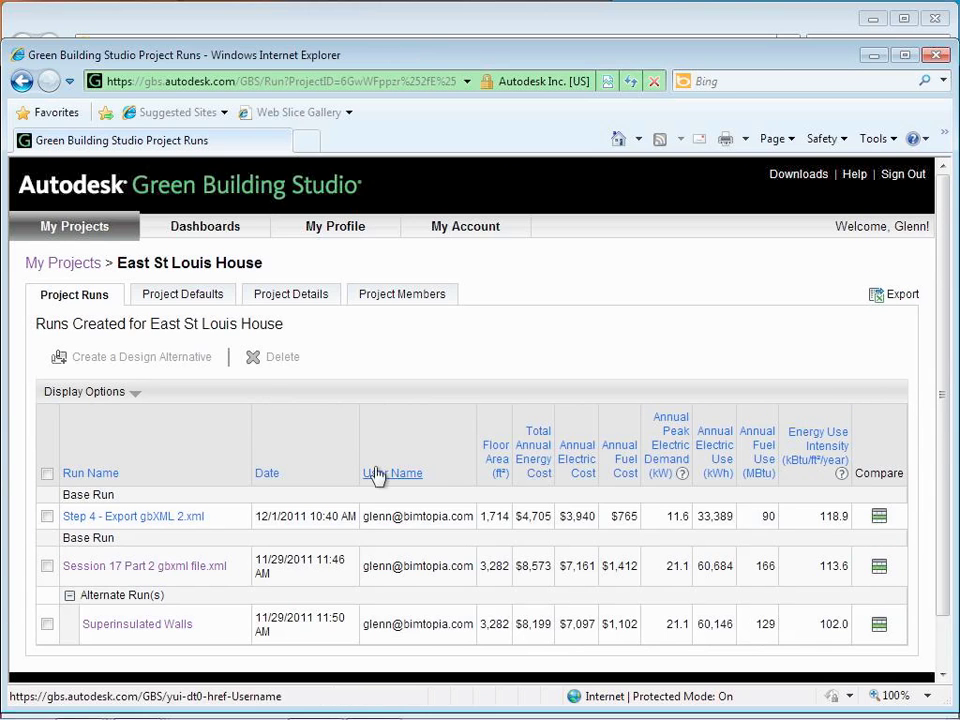
scroll(376, 474, "down", 1)
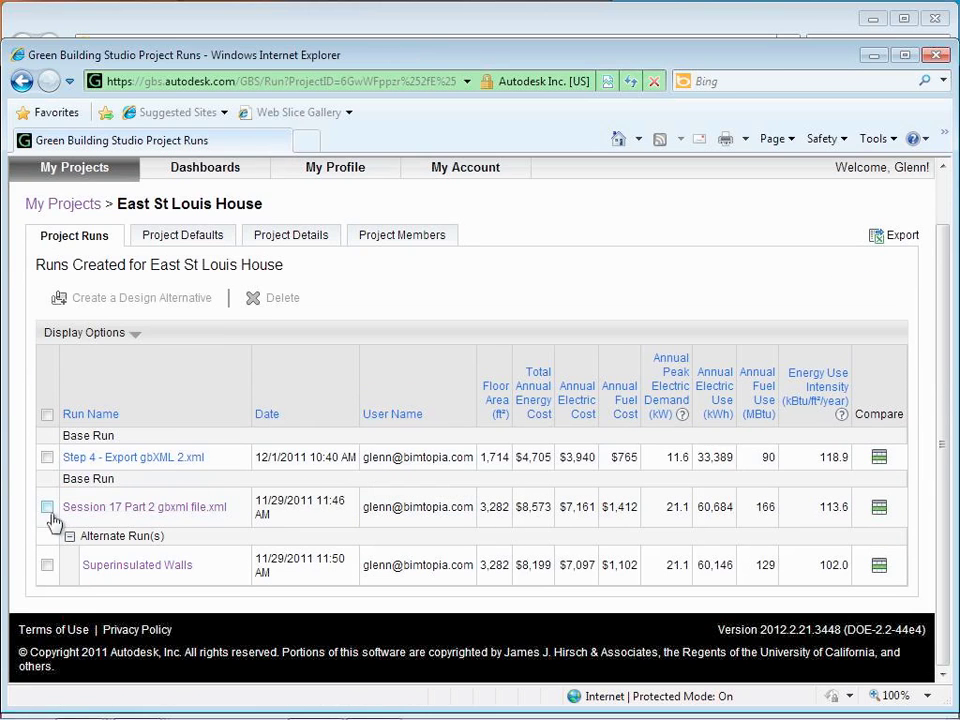
left_click(47, 508)
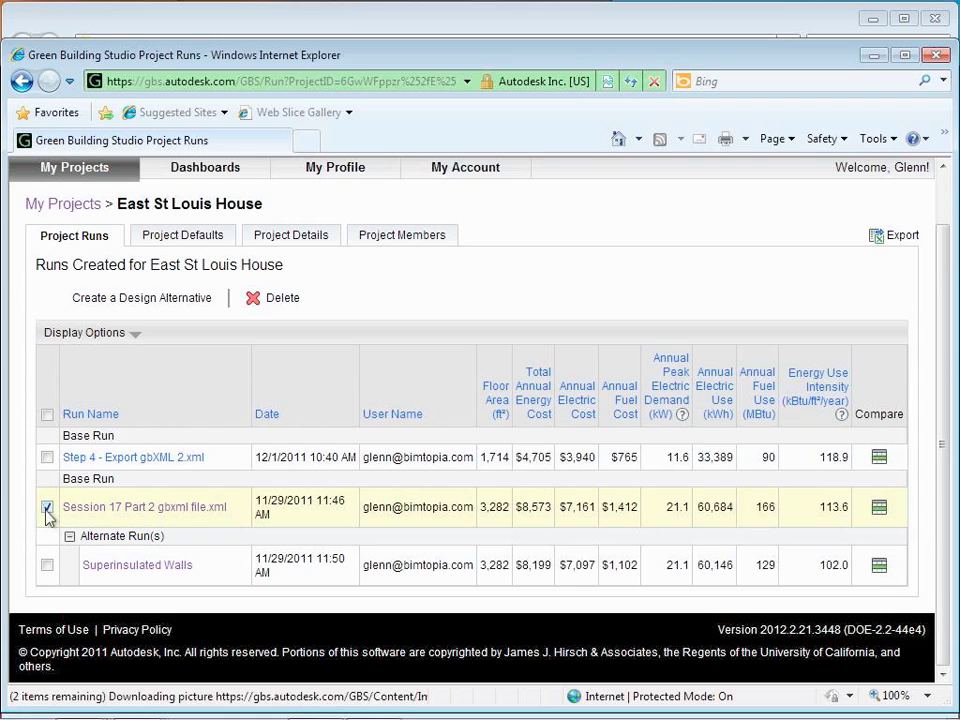
left_click(125, 305)
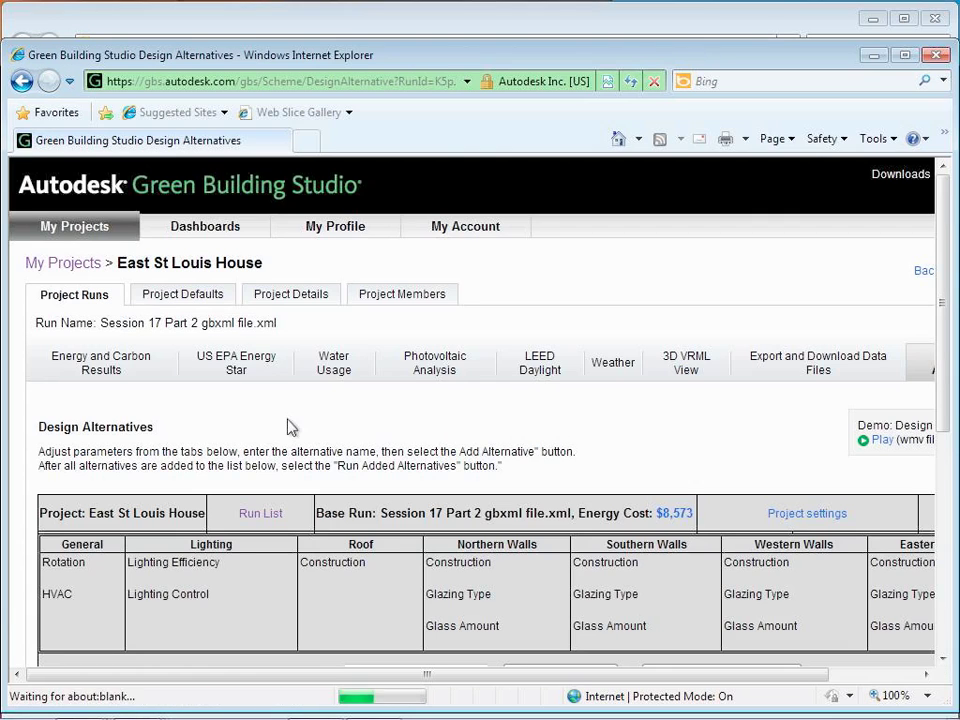
scroll(289, 424, "down", 3)
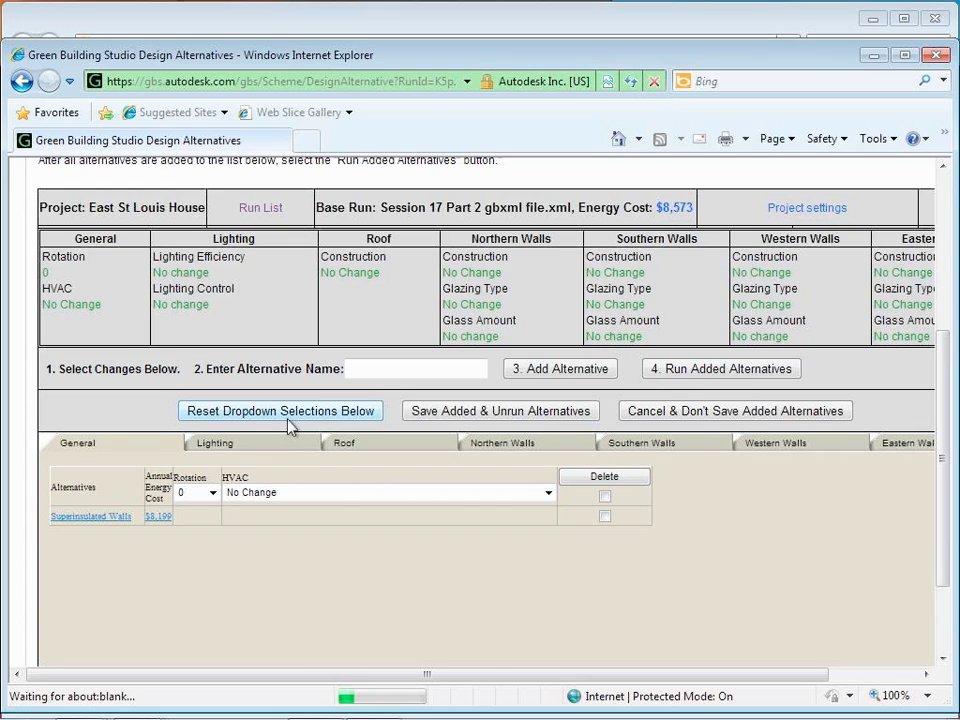
left_click(390, 372)
Step: Name the new alternative 'Lightly insulated Walls'
type("N")
key("BackSpace")
key("BackSpace")
key("BackSpace")
key("BackSpace")
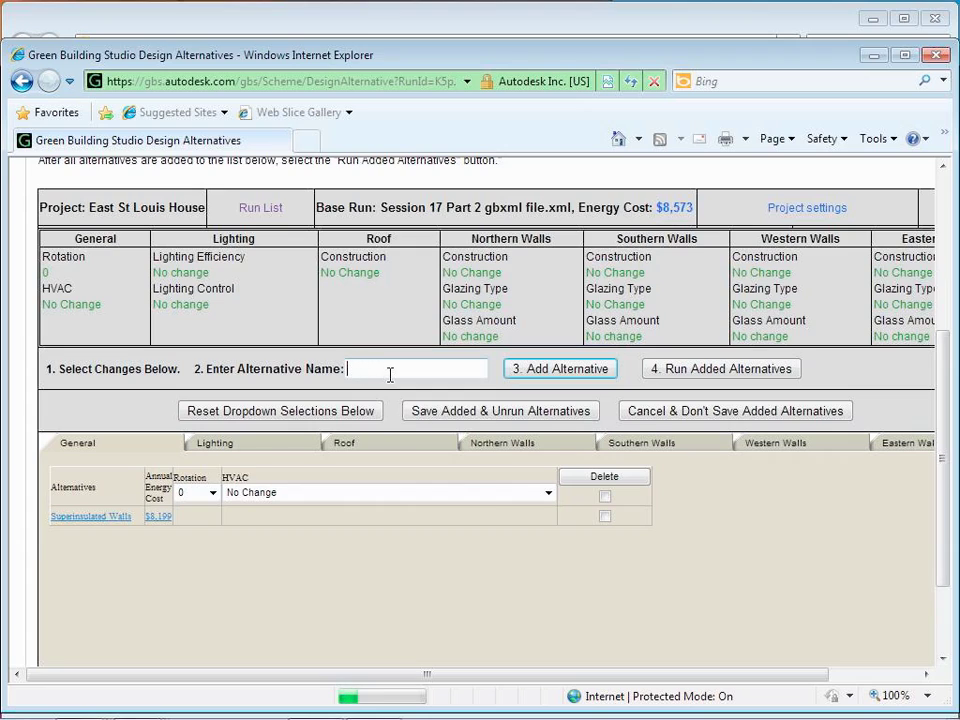
type("Lightly insulated Walls")
Step: Set the Northern Walls construction to Metal Frame Wall without Insulation
left_click(474, 441)
left_click(540, 494)
left_click(358, 505)
left_click(382, 497)
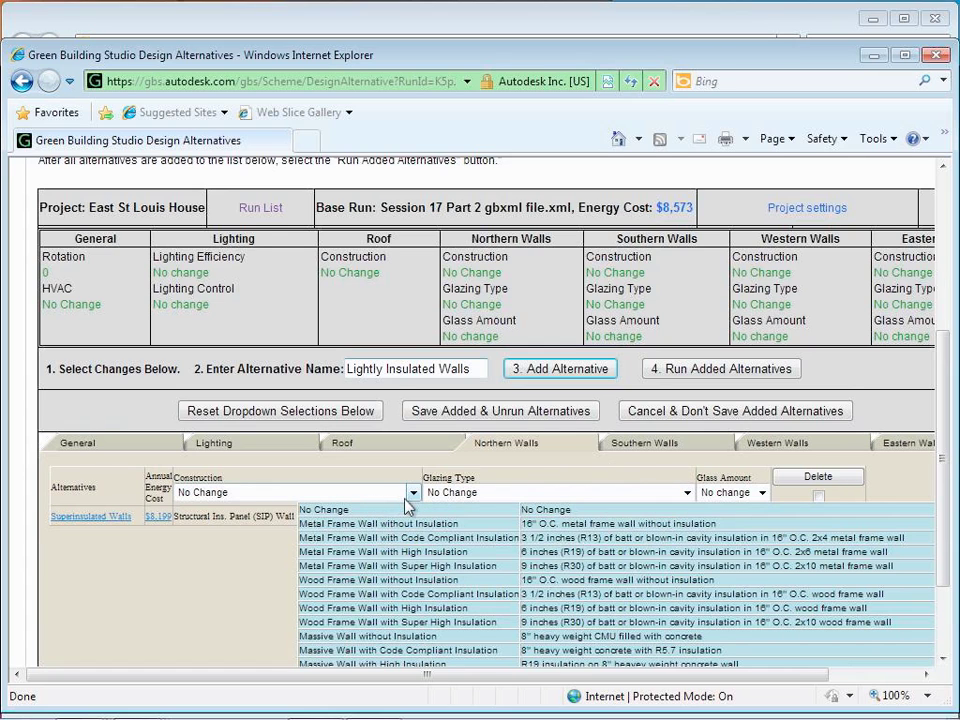
left_click(408, 508)
left_click(413, 493)
left_click(413, 493)
left_click(413, 493)
left_click(413, 493)
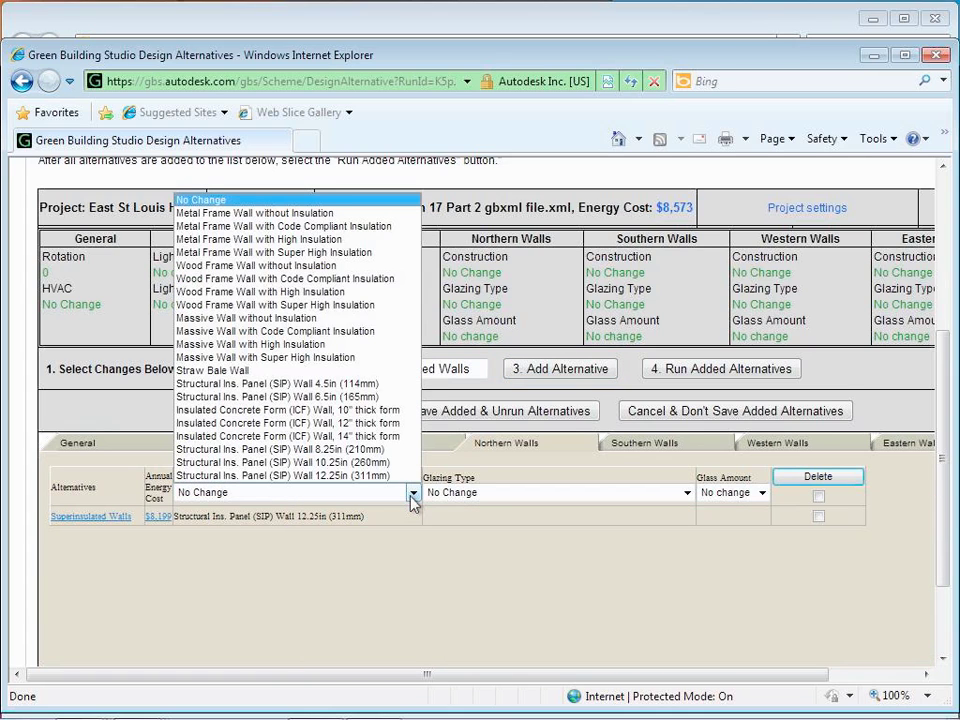
left_click(318, 214)
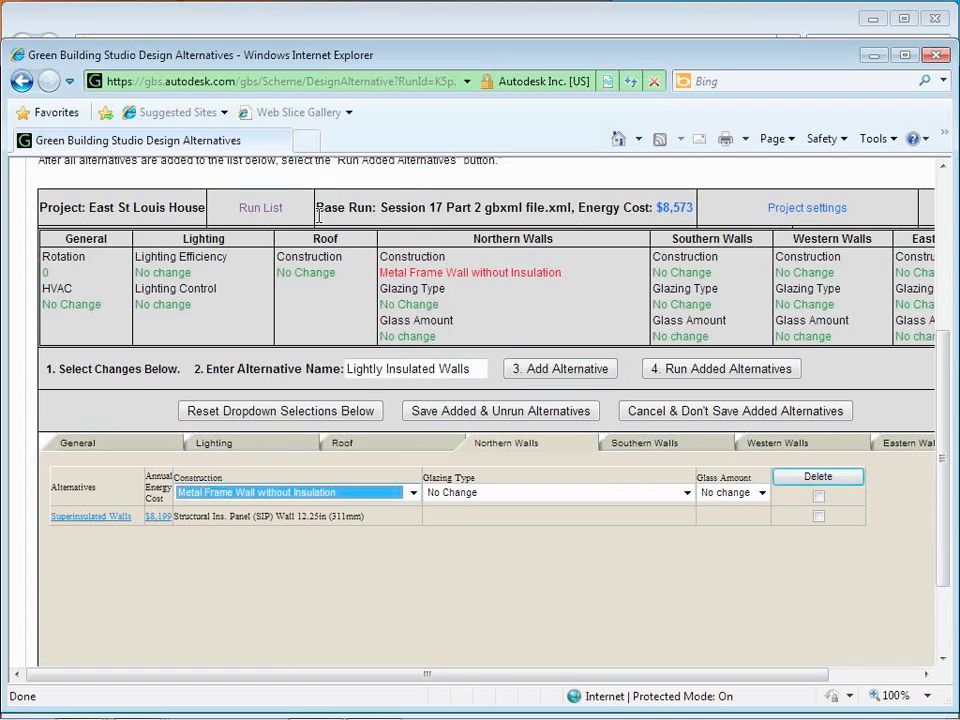
Step: Set Southern and Western Walls construction to Metal Frame Wall without Insulation
left_click(670, 442)
left_click(413, 493)
left_click(408, 512)
left_click(413, 493)
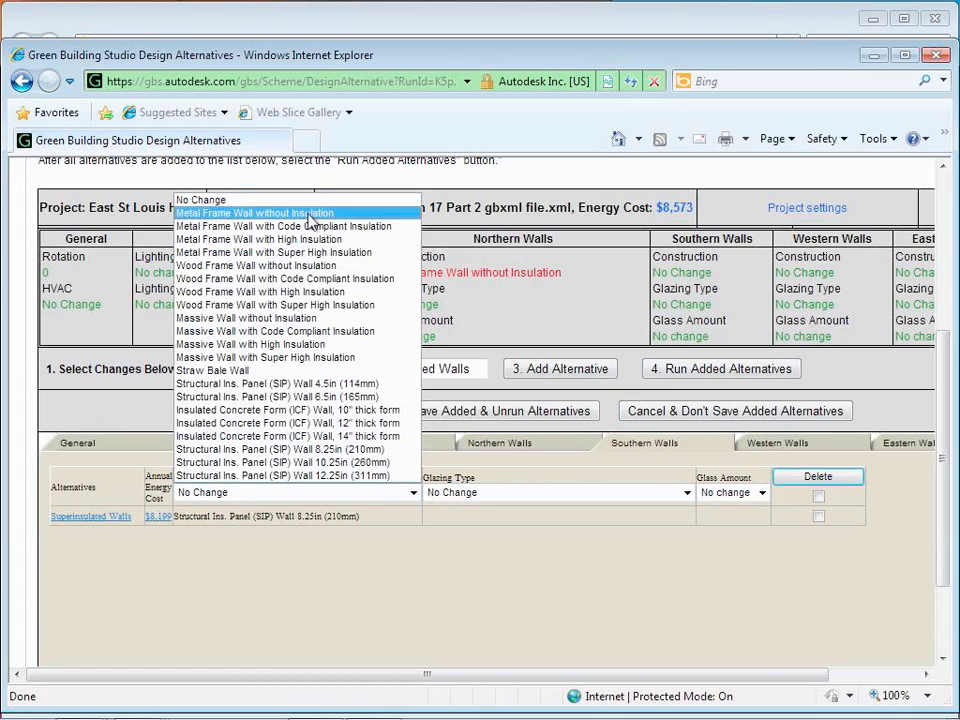
left_click(311, 216)
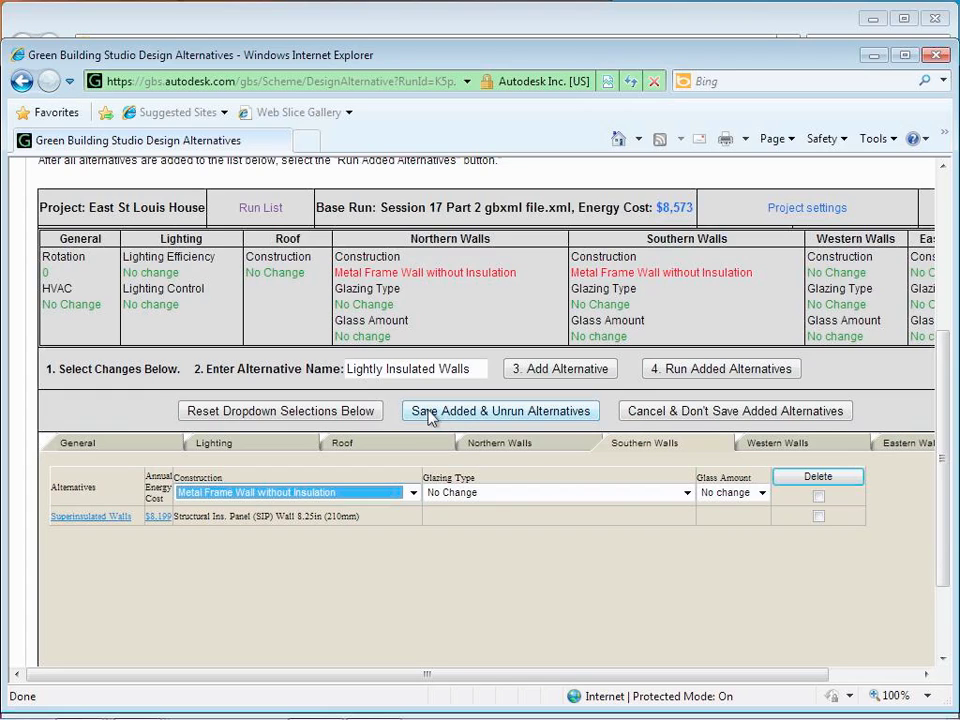
left_click(788, 447)
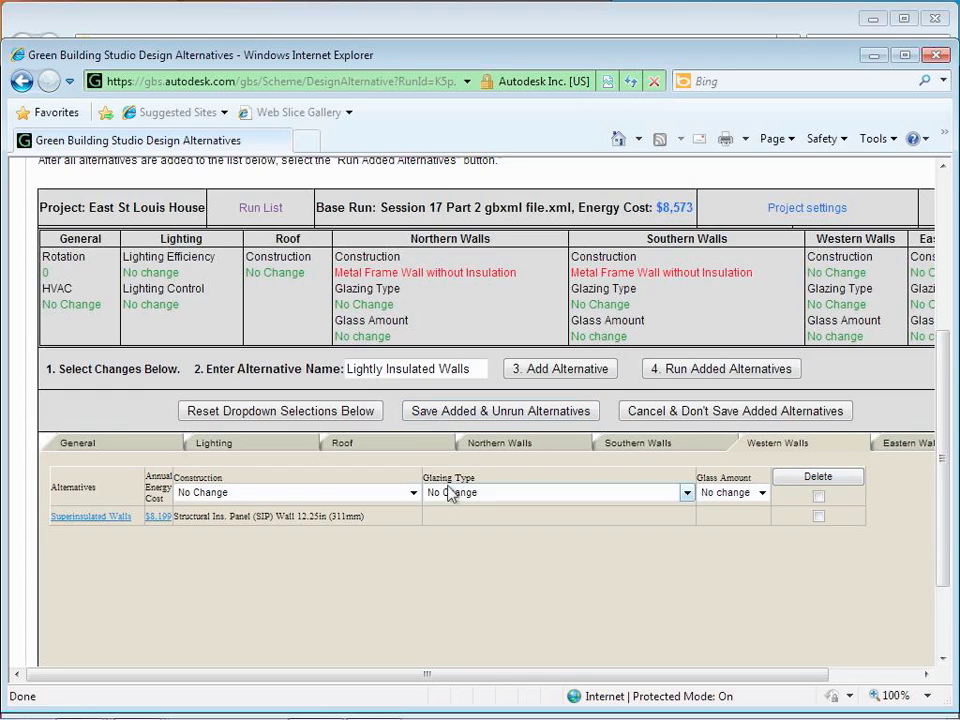
left_click(413, 492)
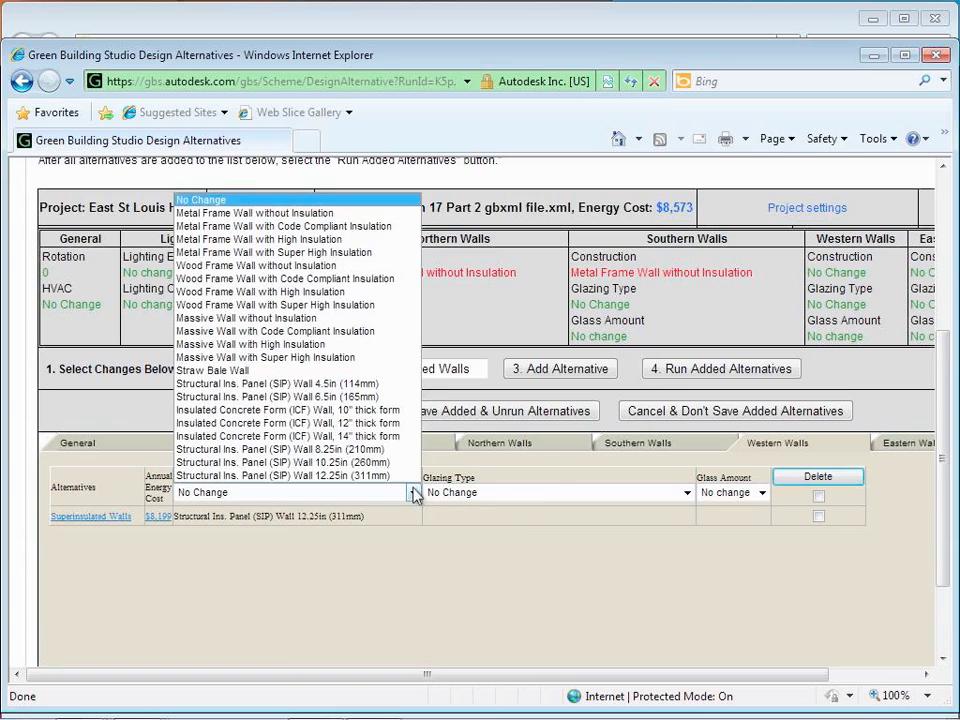
left_click(355, 213)
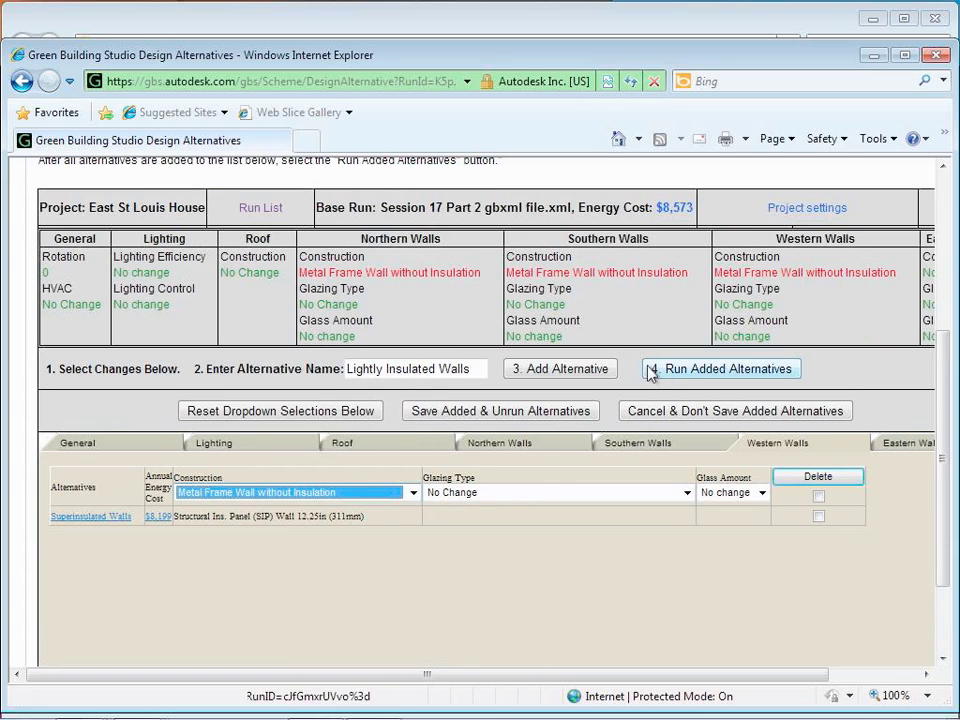
Step: Set Eastern Walls to Metal Frame Wall without Insulation and rename the alternative 'Non Insulated Walls'
left_click(886, 446)
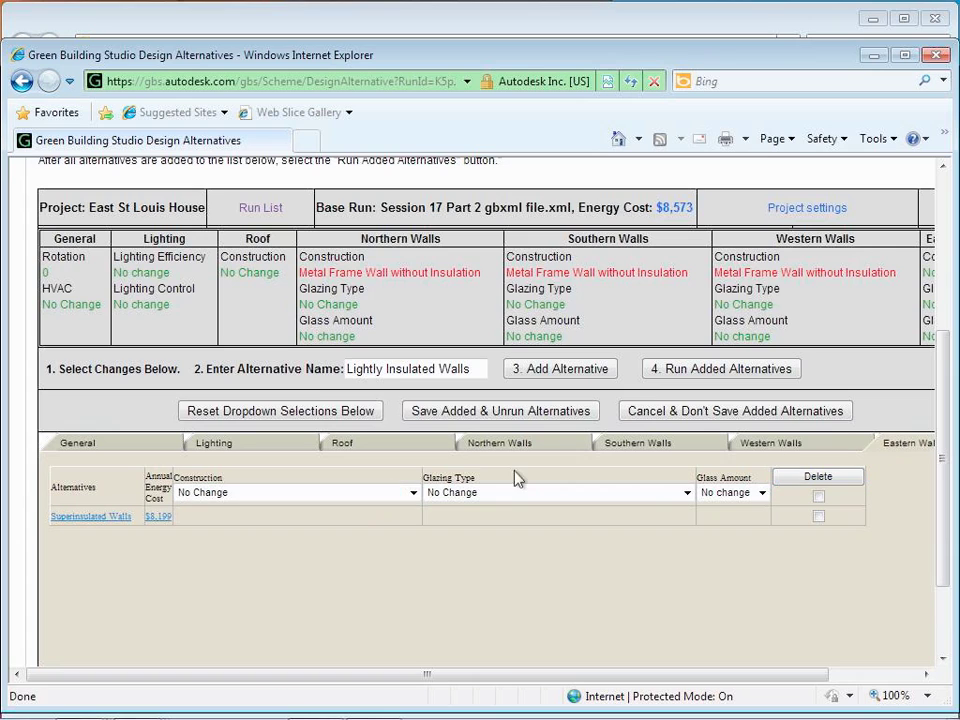
left_click(413, 492)
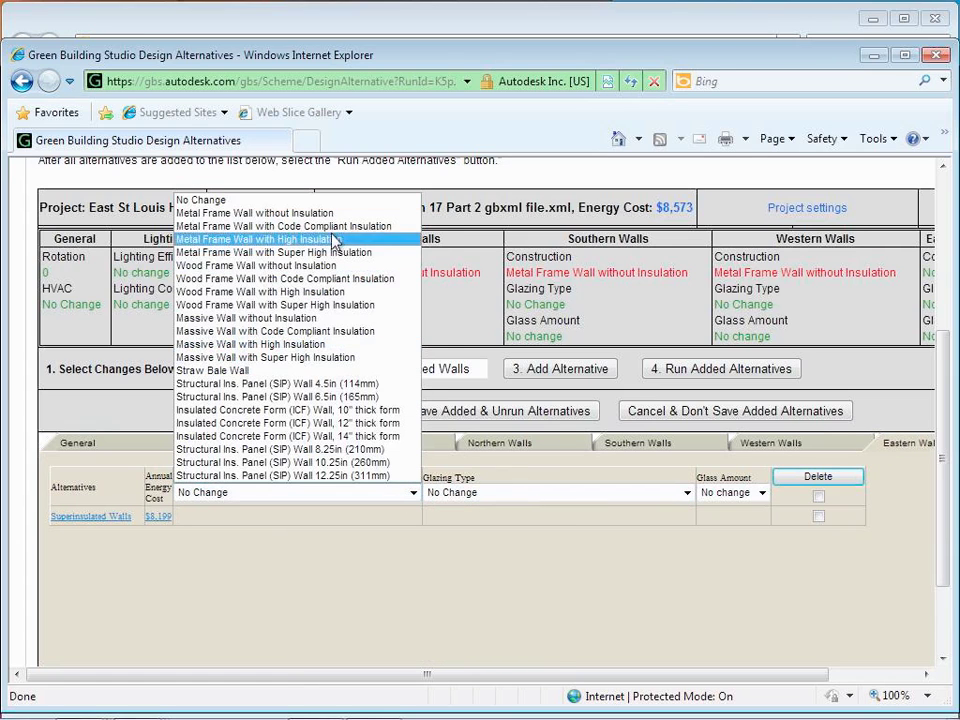
left_click(333, 214)
double_click(368, 369)
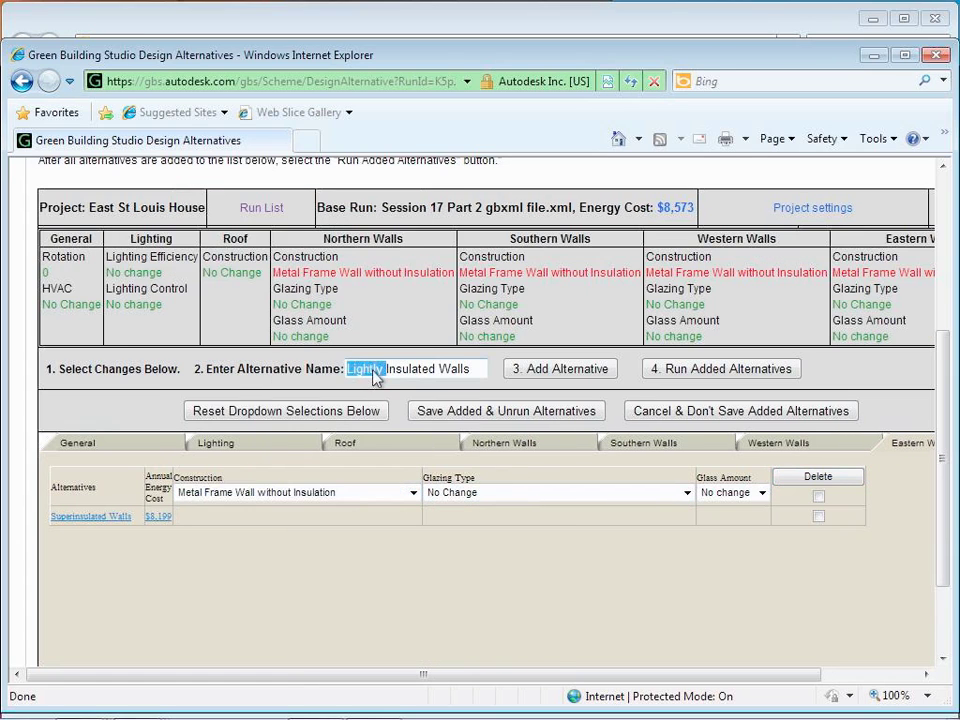
type("Non")
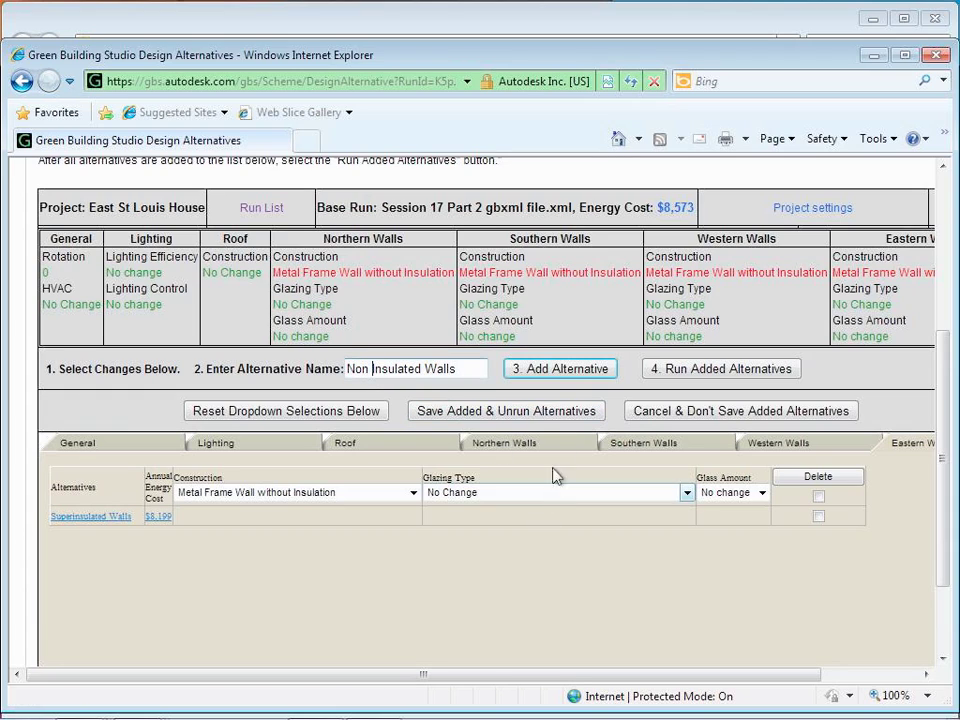
Step: Add the Non Insulated Walls alternative and submit it for energy simulation
left_click(568, 369)
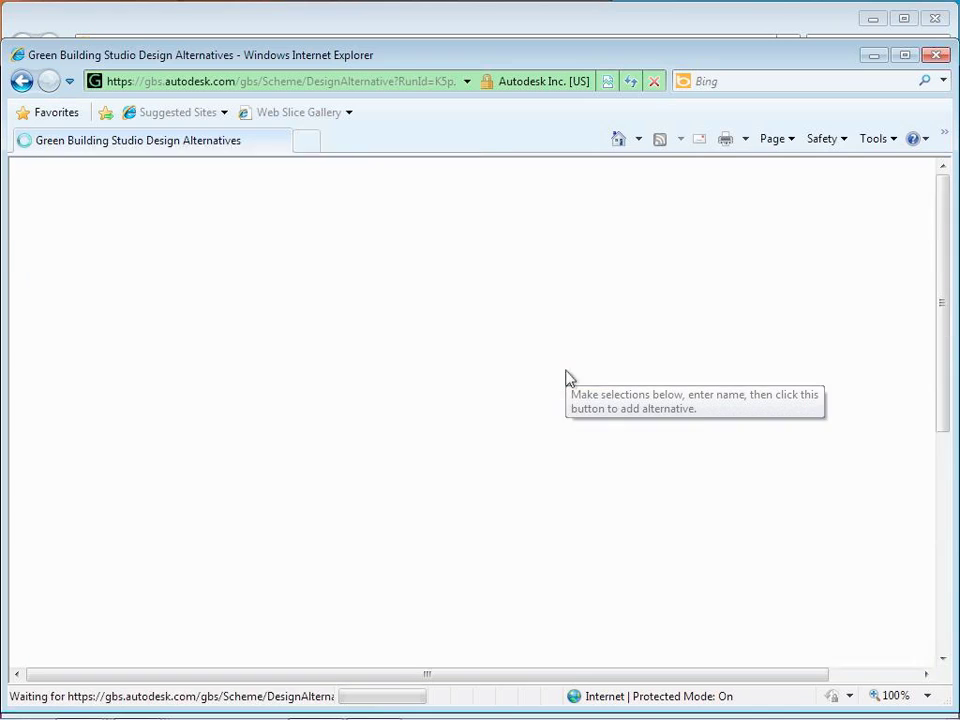
scroll(577, 418, "down", 5)
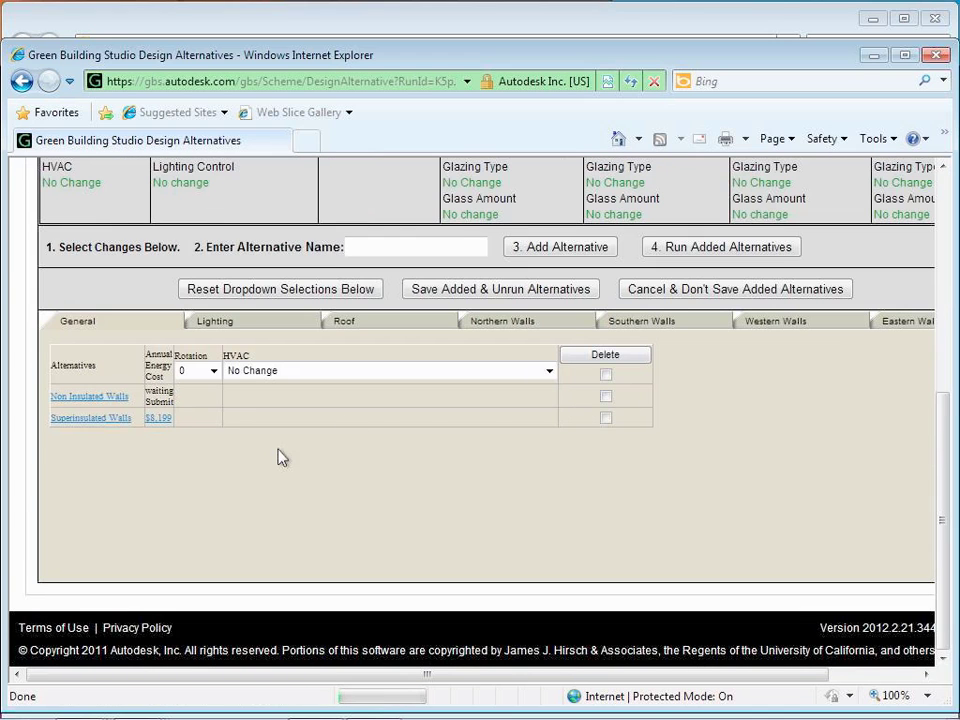
scroll(278, 456, "up", 3)
left_click(672, 482)
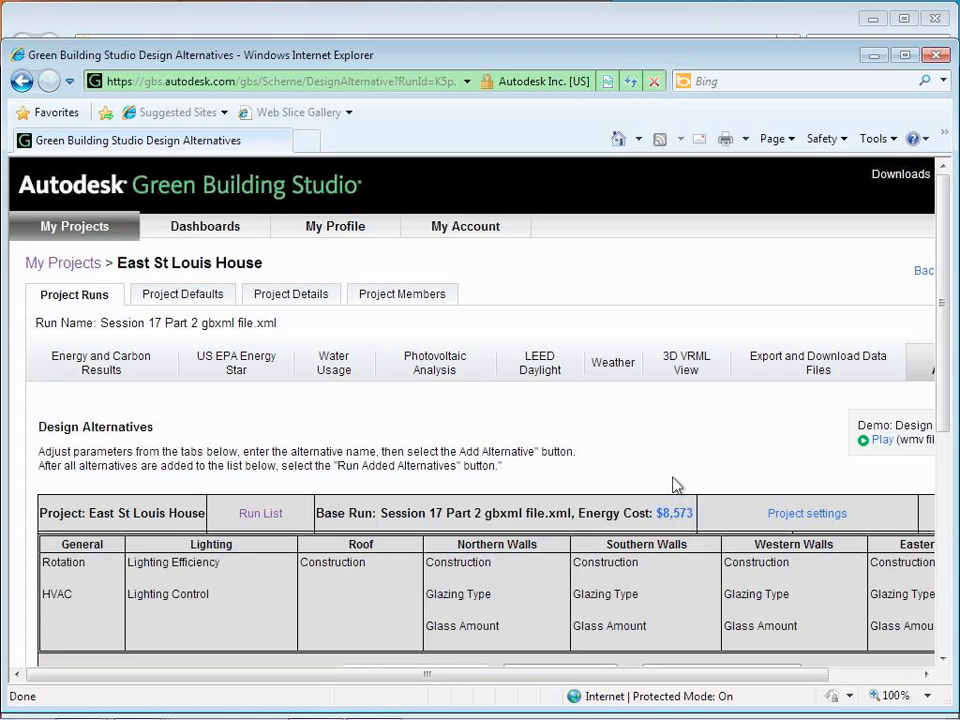
scroll(446, 510, "down", 4)
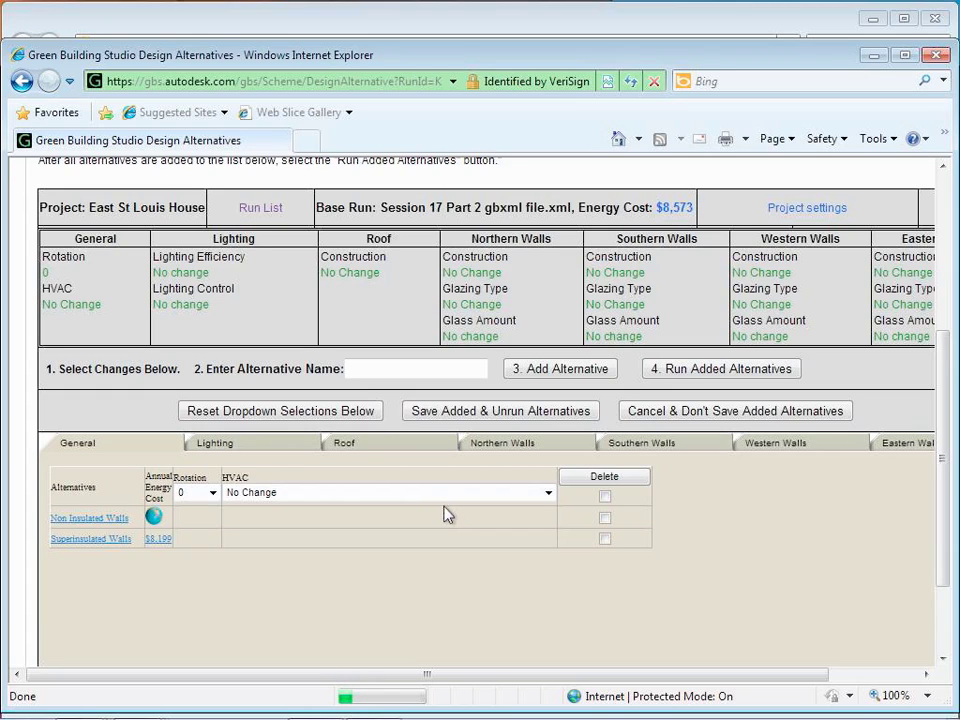
Step: Name the alternative 'Code Compliant Insulation' and give Northern Walls Metal Frame Wall with Code Compliant Insulation
left_click(411, 368)
type("Code Comp")
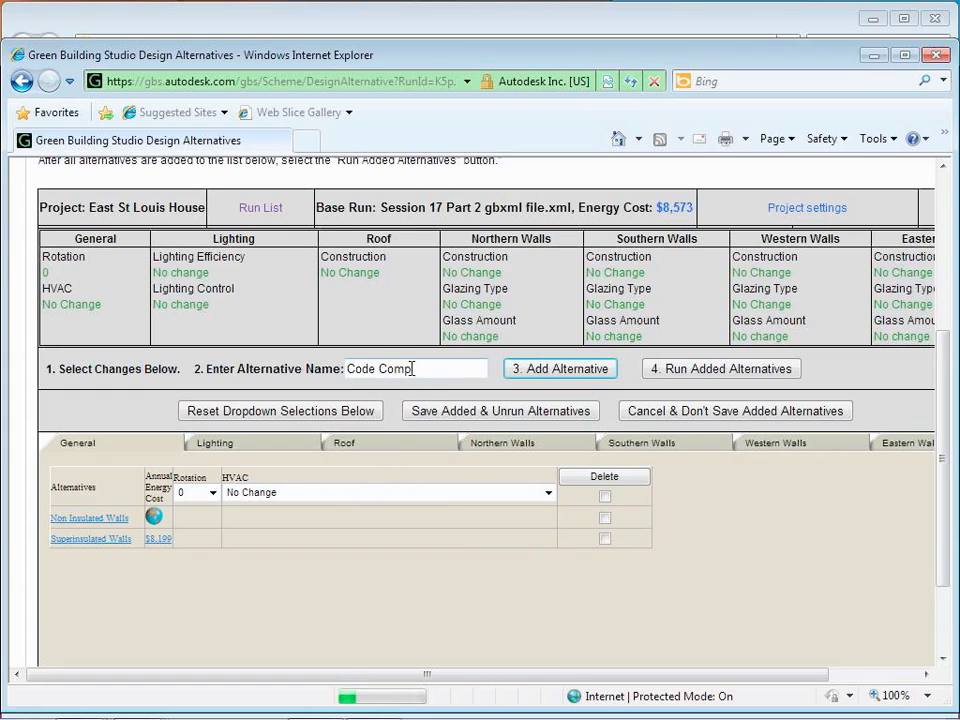
type("liant Insulation")
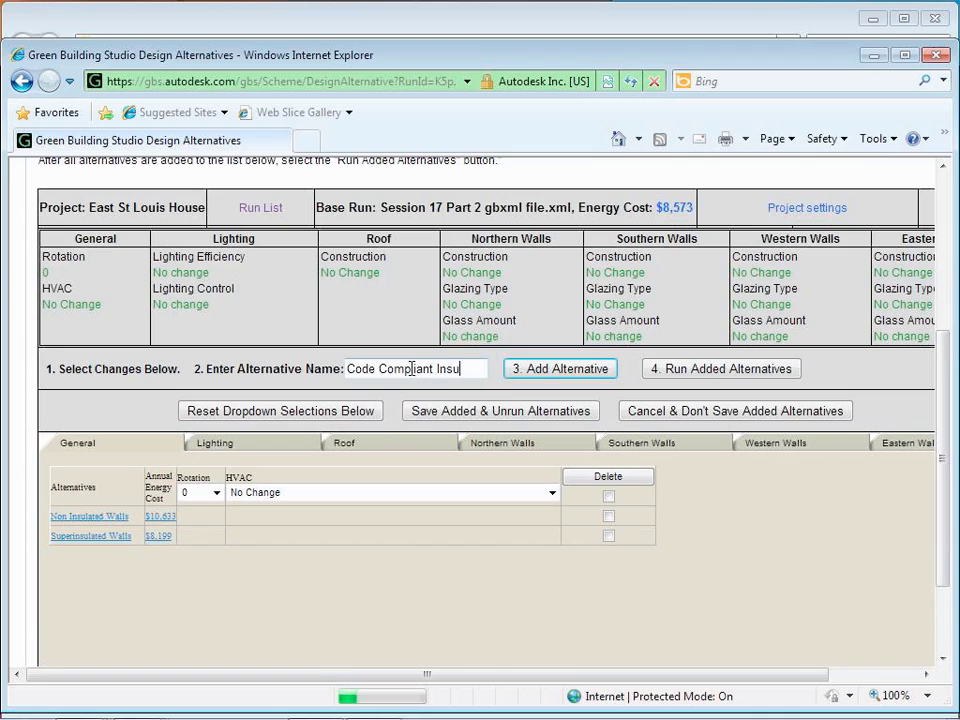
left_click(491, 443)
left_click(345, 492)
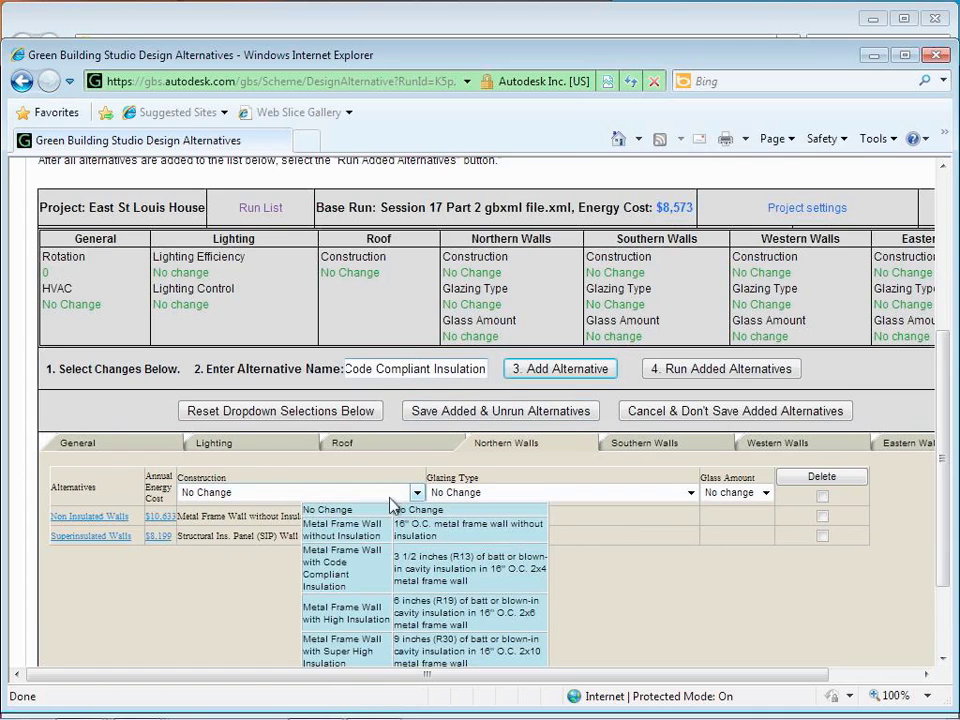
left_click(369, 512)
left_click(385, 494)
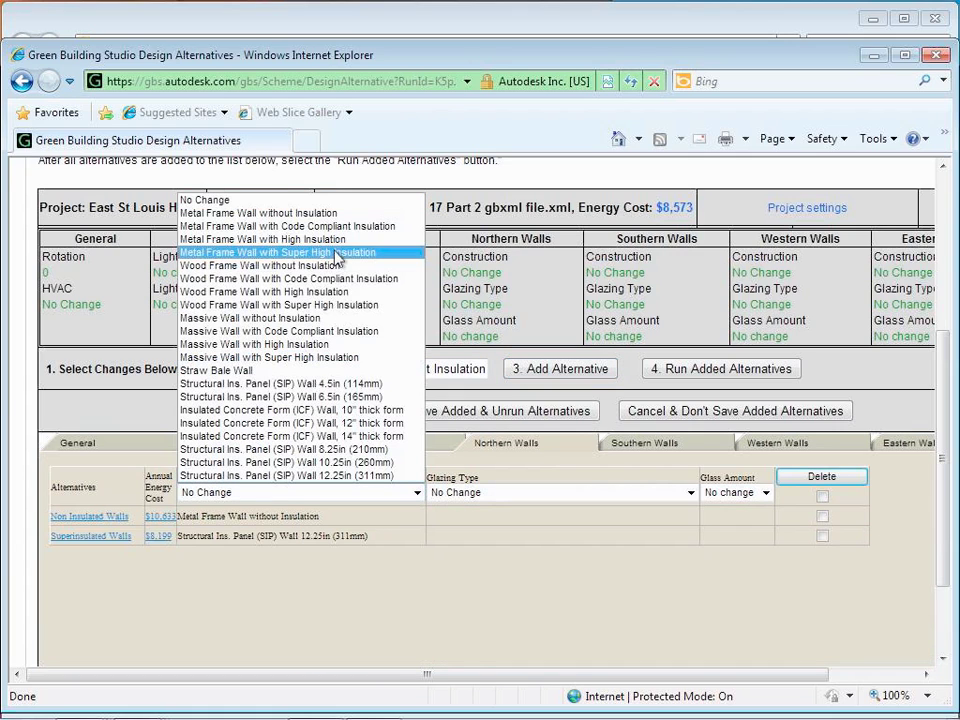
left_click(328, 228)
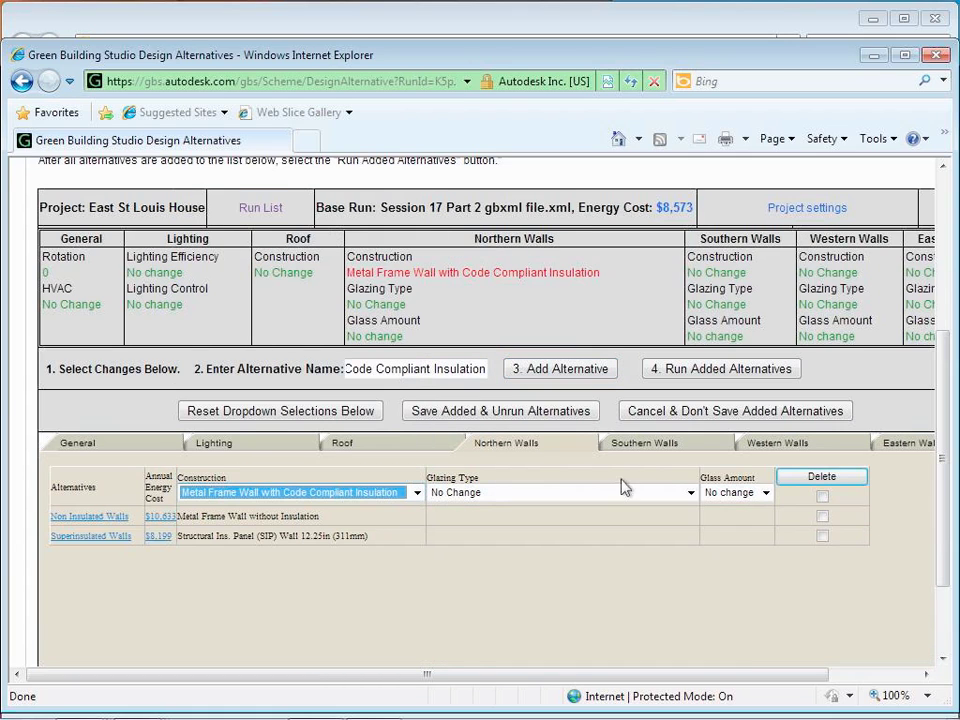
Step: Set Southern and Western Walls to Metal Frame Wall with Code Compliant Insulation
left_click(636, 447)
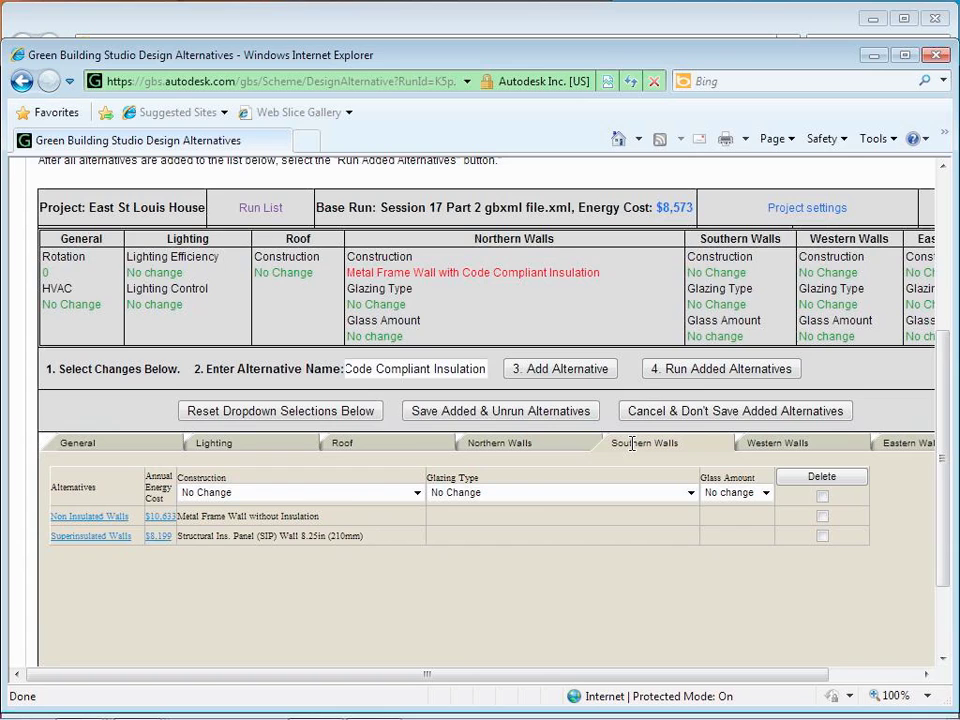
left_click(414, 492)
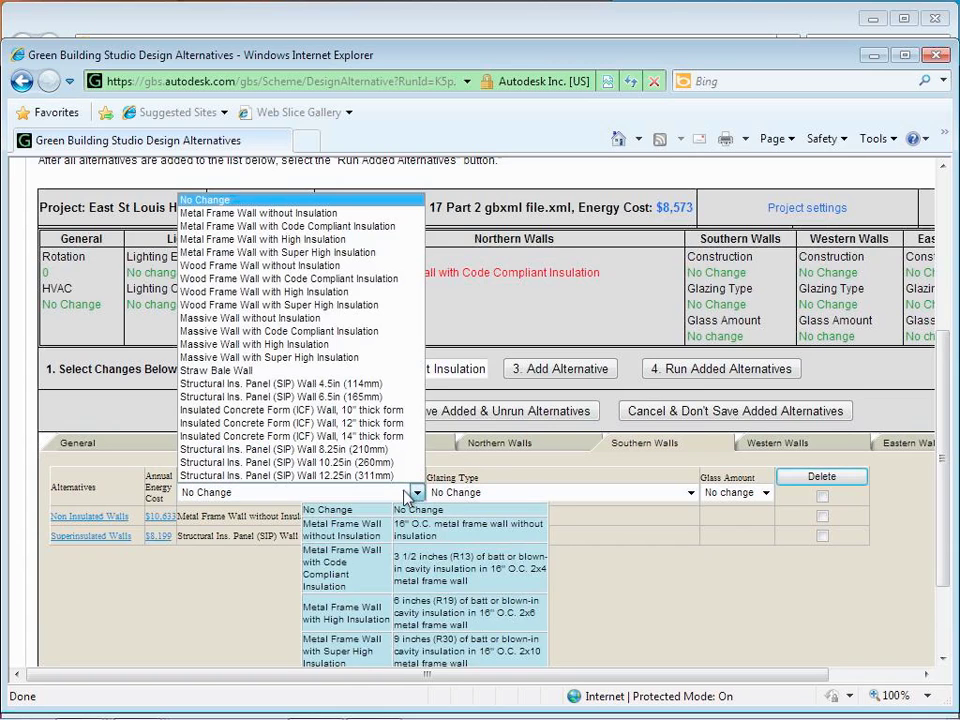
left_click(318, 228)
left_click(770, 444)
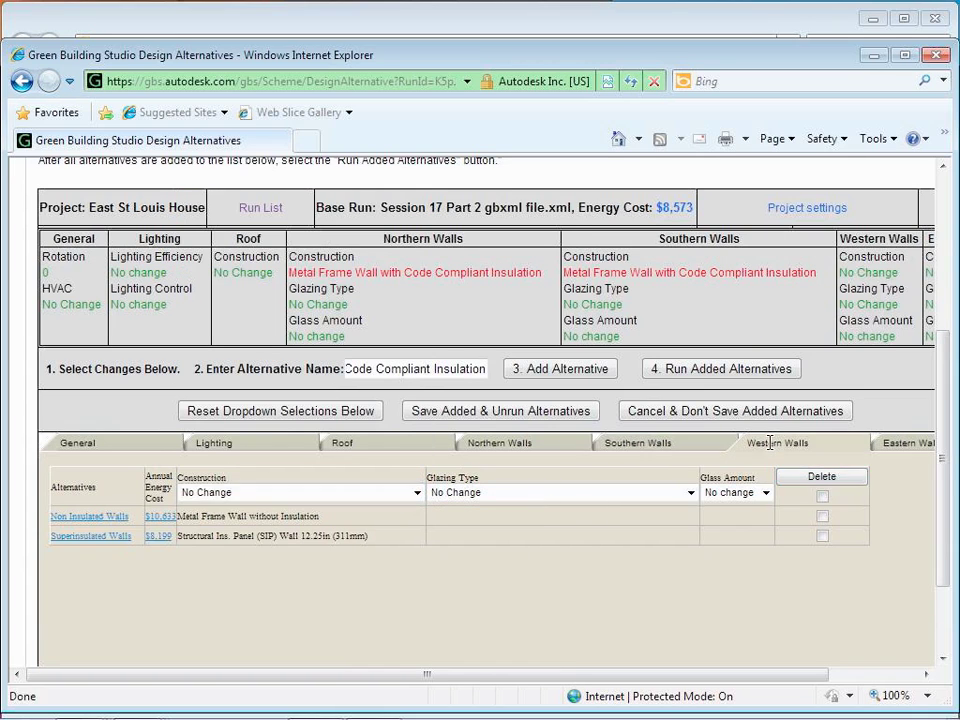
left_click(417, 492)
left_click(417, 492)
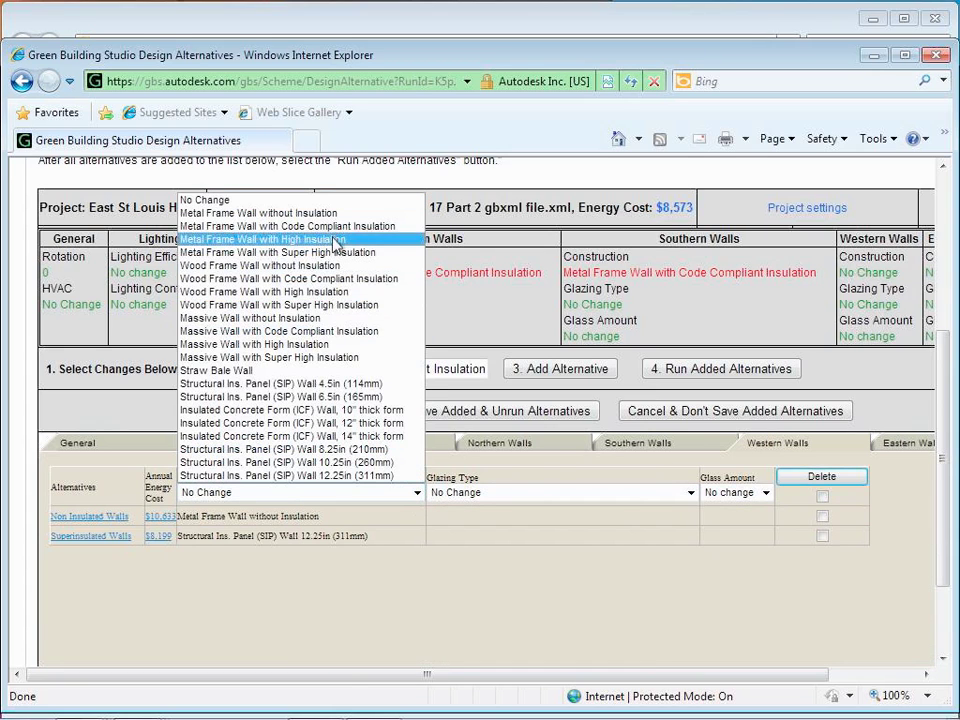
left_click(300, 226)
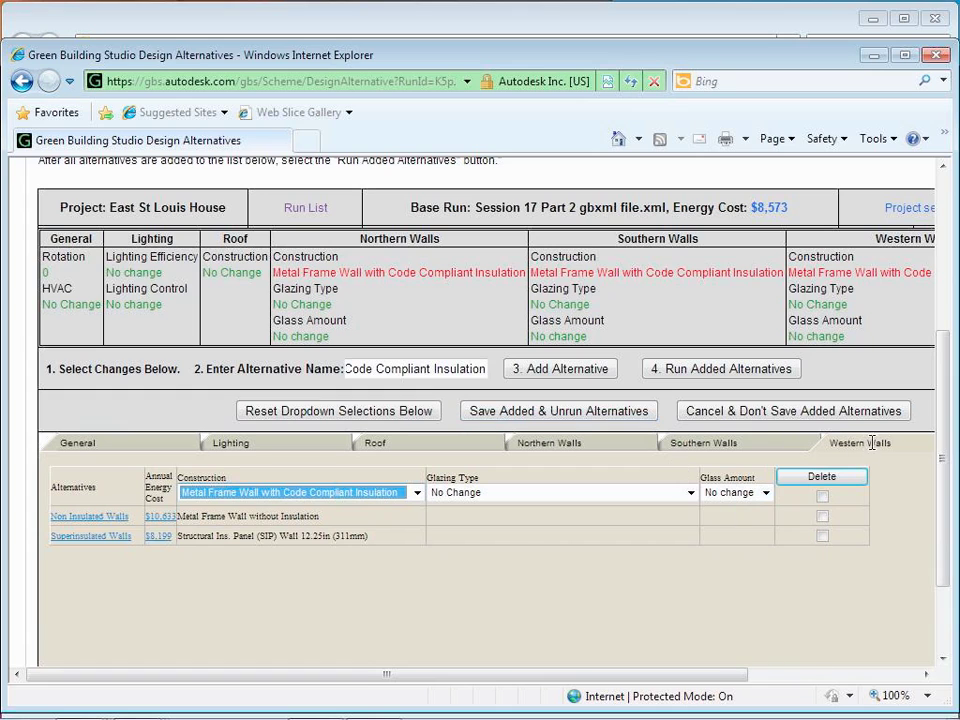
left_click_drag(743, 674, 810, 673)
Step: Set Eastern Walls to the code-compliant metal frame wall and add the alternative
left_click(921, 443)
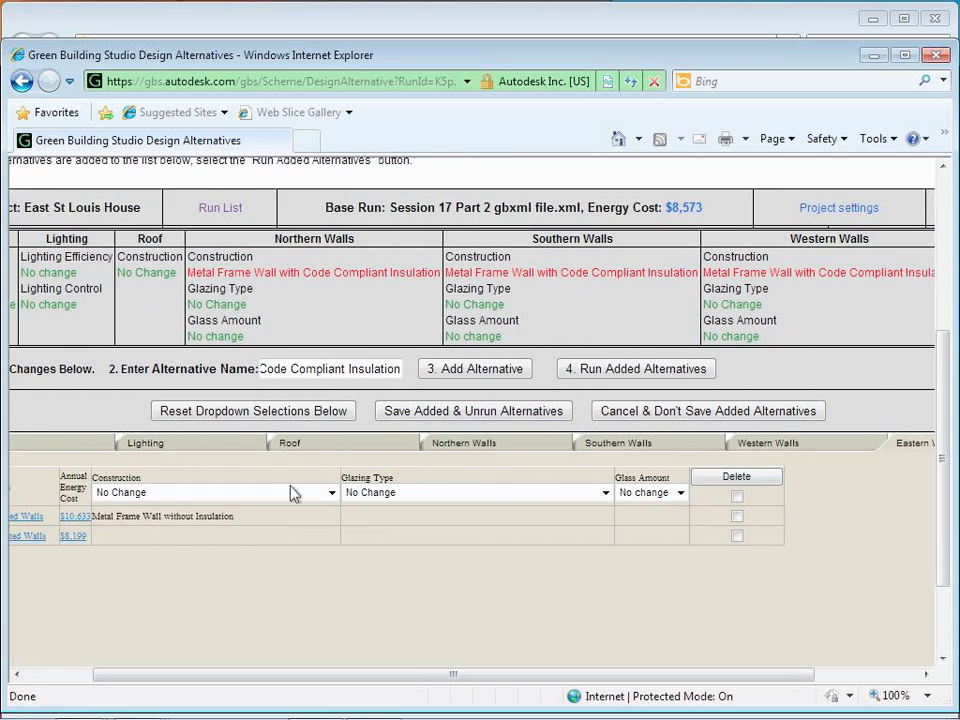
left_click(331, 492)
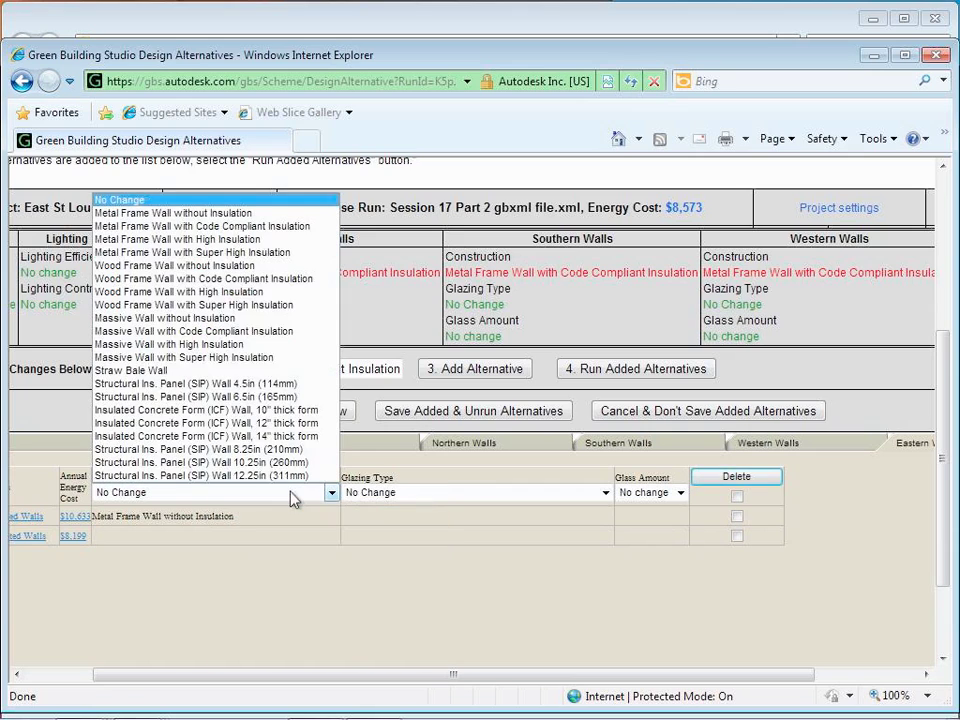
left_click(257, 226)
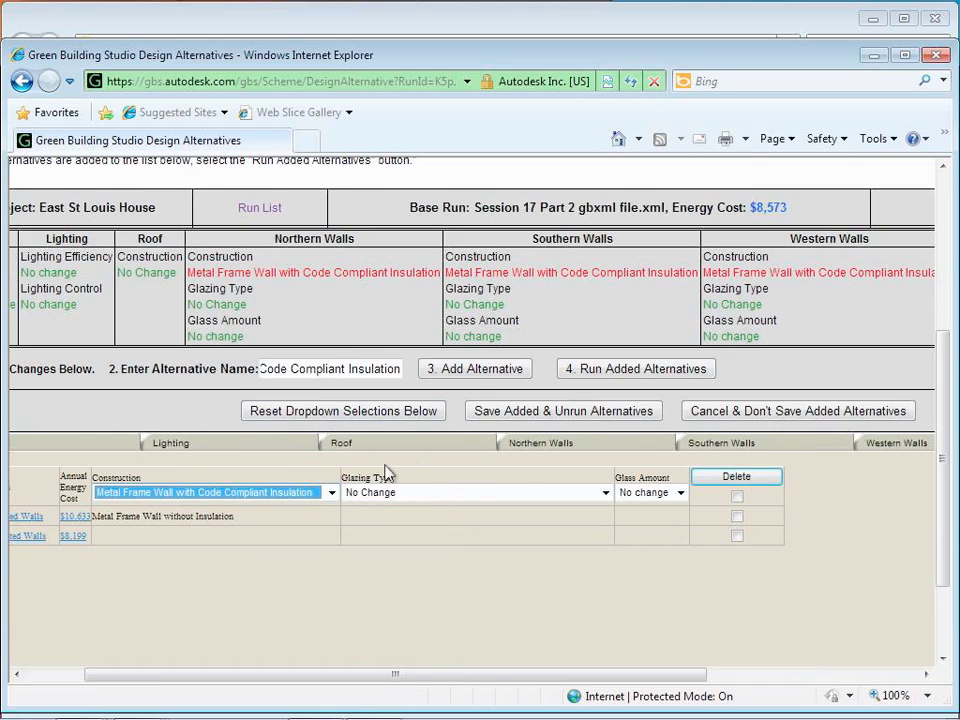
left_click(474, 371)
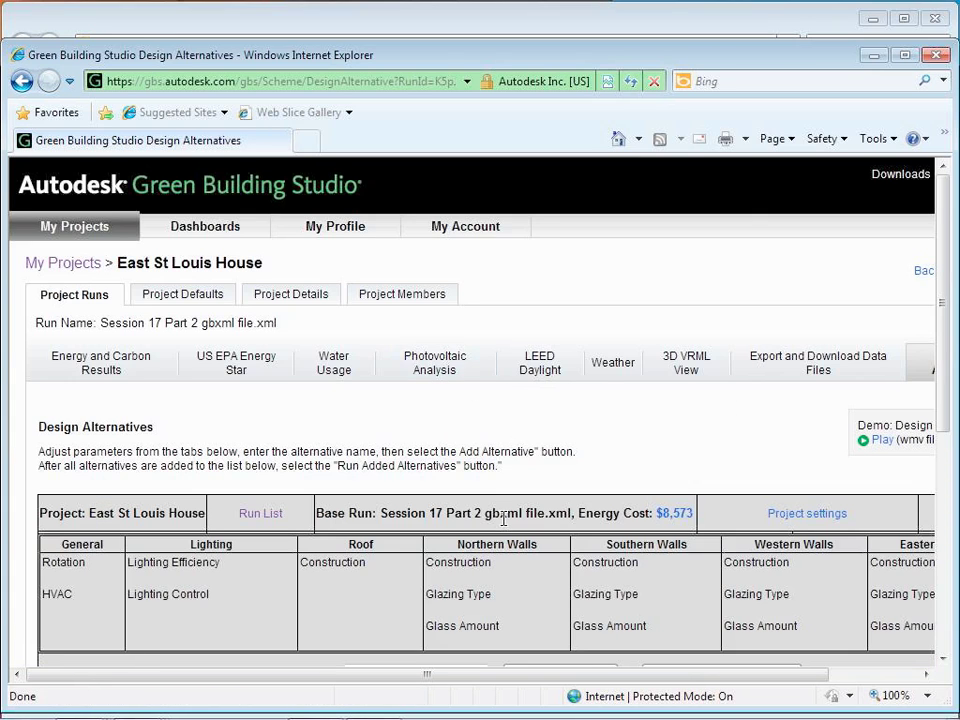
Step: Run the Code Compliant Insulation alternative and wait for its $8,669 annual energy cost
scroll(505, 527, "up", 1)
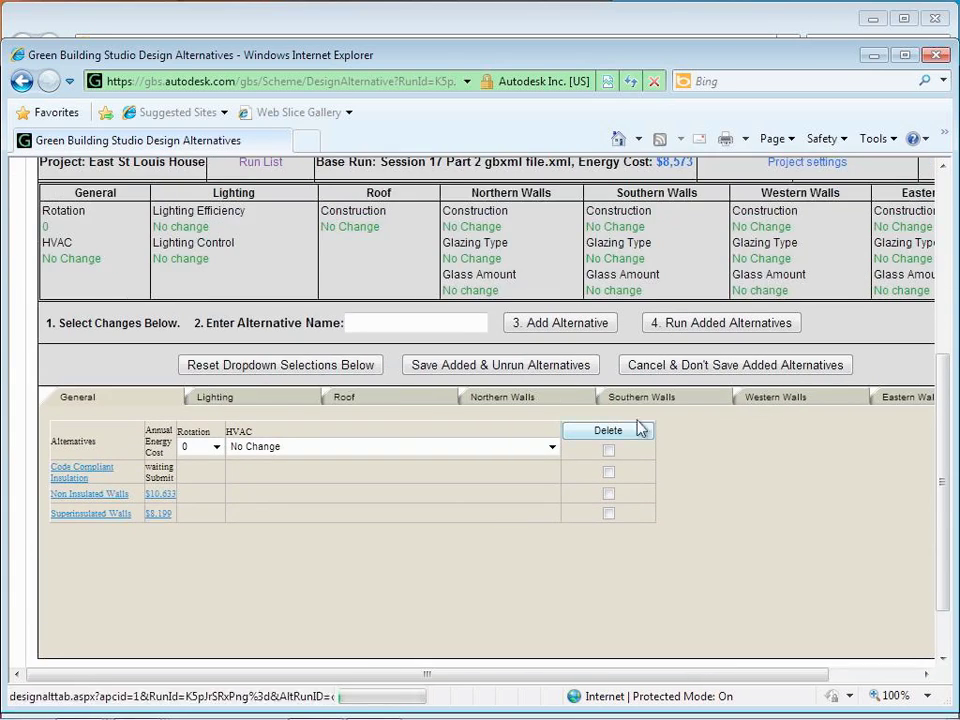
left_click(701, 330)
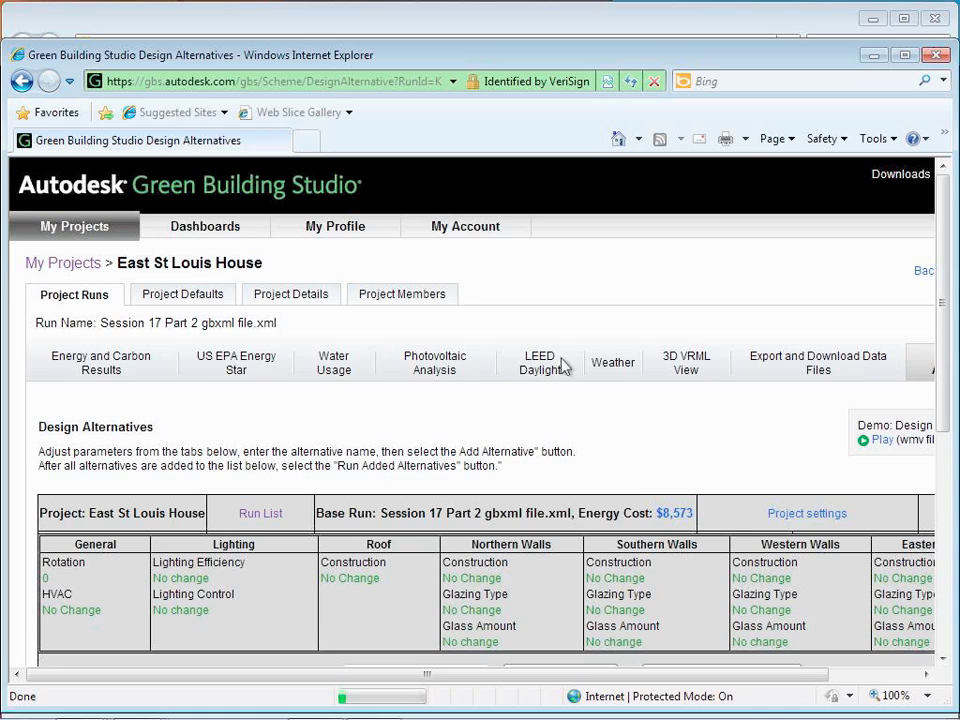
scroll(534, 420, "down", 5)
left_click(536, 414)
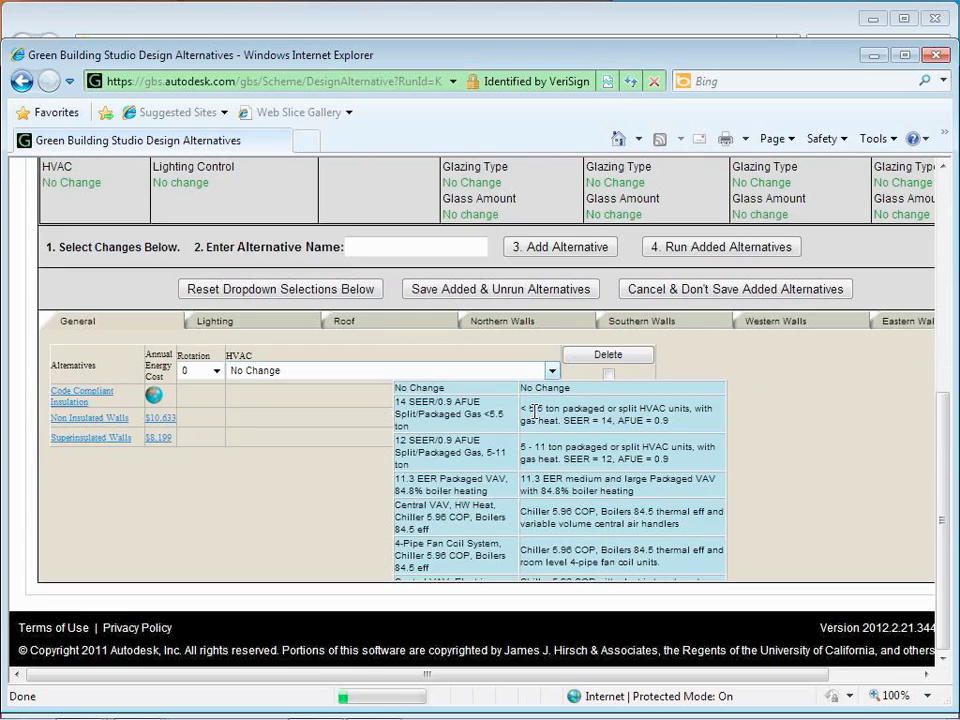
left_click(534, 411)
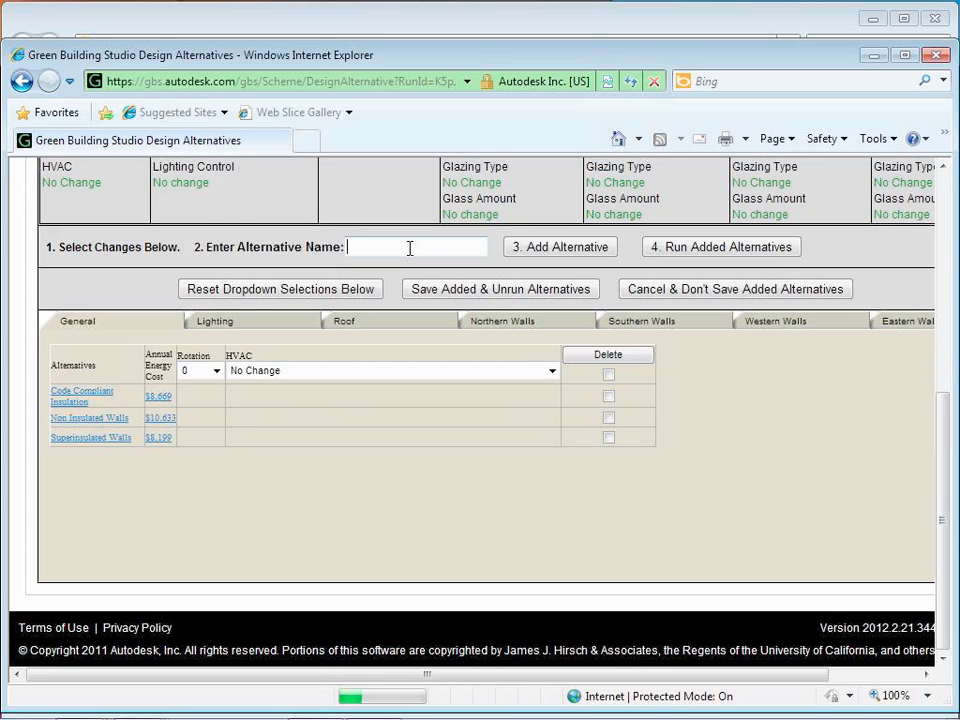
Step: Name the alternative 'Triple Glazing' and set Northern Walls glazing to Super Insulated 3-pane Clear Low-e
type("Triple Ga")
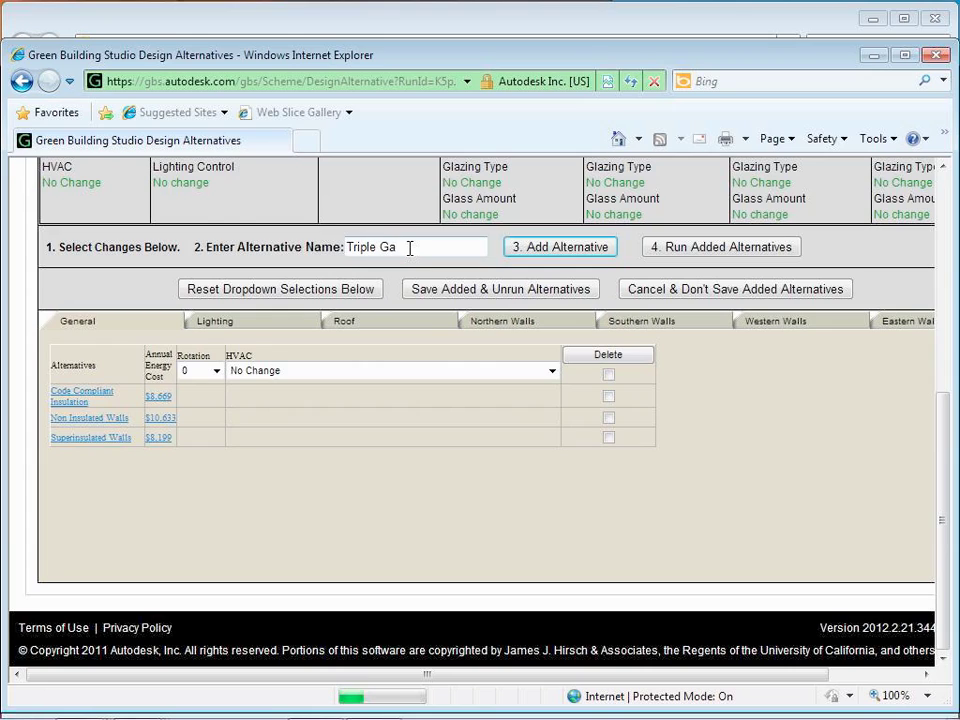
key("BackSpace")
type("laza")
key("BackSpace")
key("BackSpace")
type("zing")
left_click(512, 321)
left_click(400, 370)
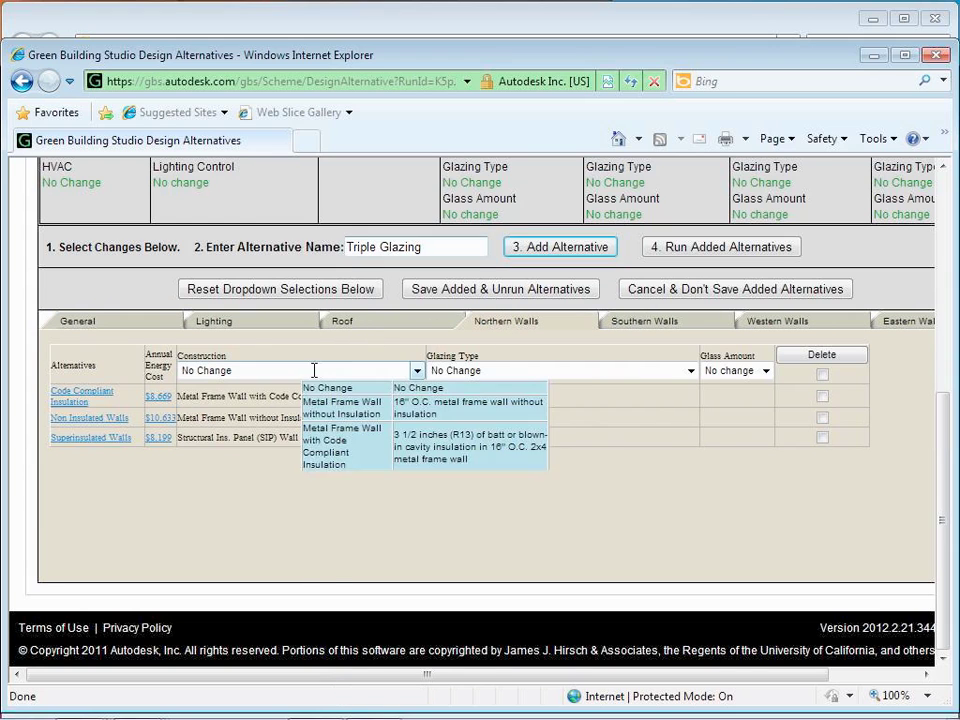
left_click(486, 372)
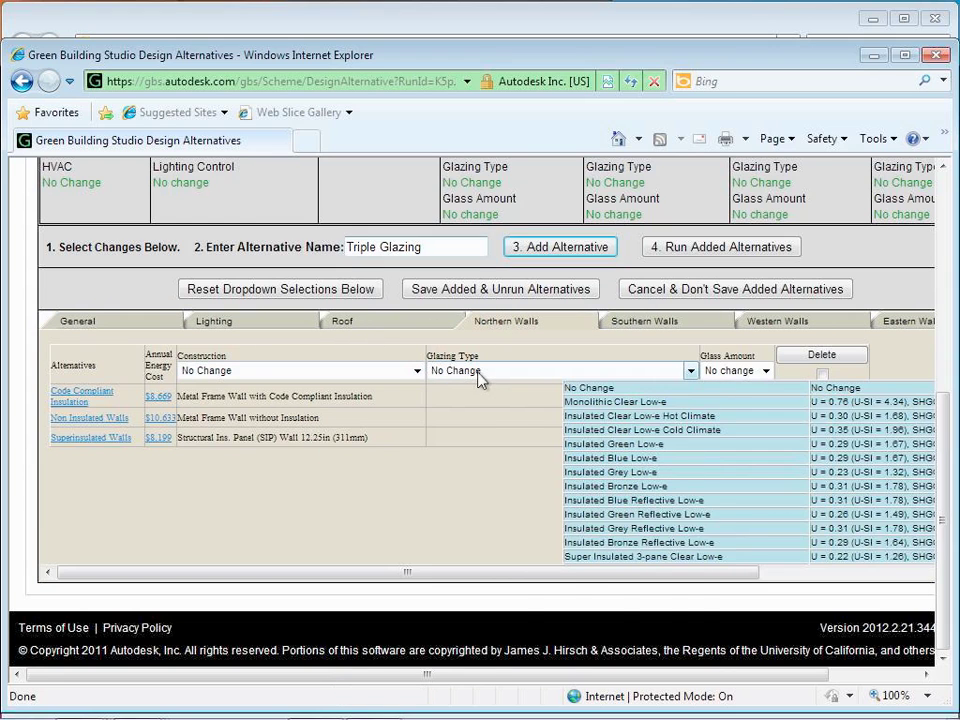
left_click(480, 372)
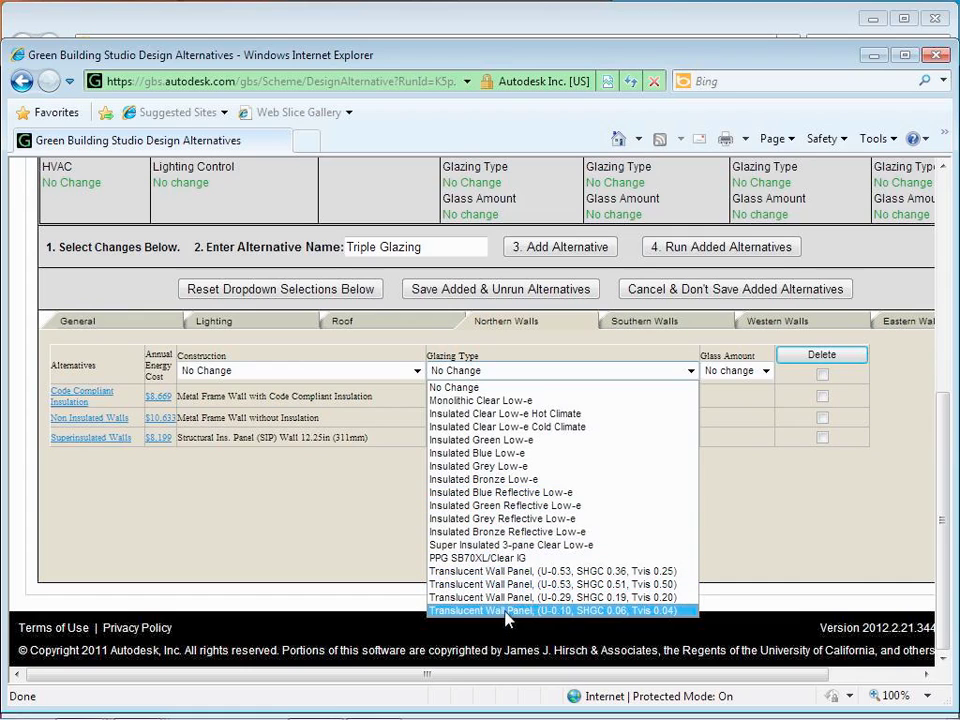
left_click(503, 546)
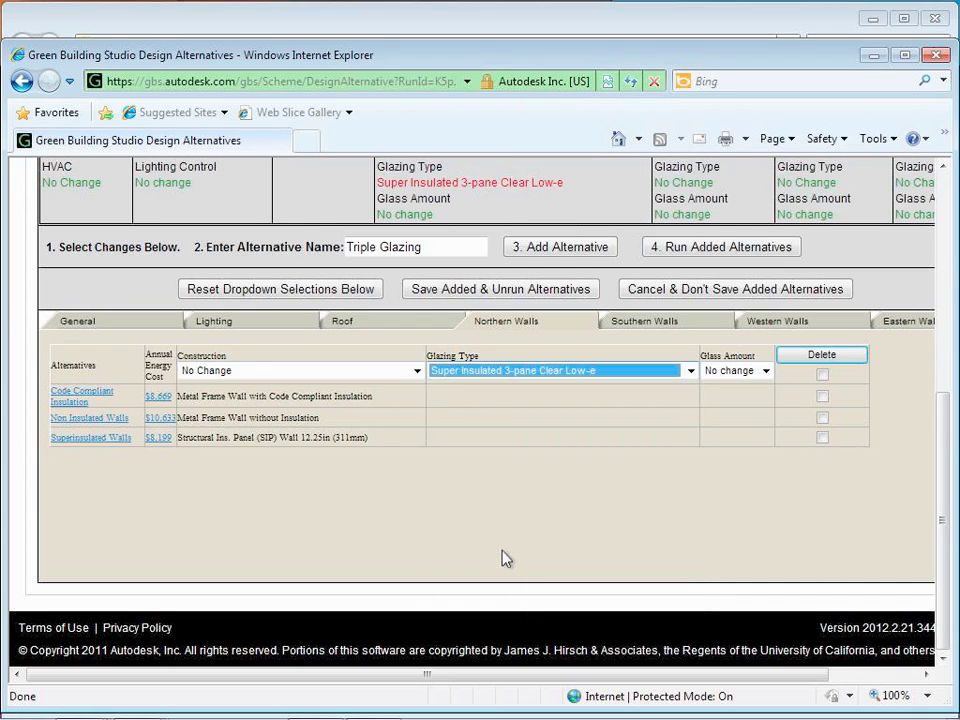
Step: Set Southern and Western Walls glazing to Super Insulated 3-pane Clear Low-e
left_click(644, 321)
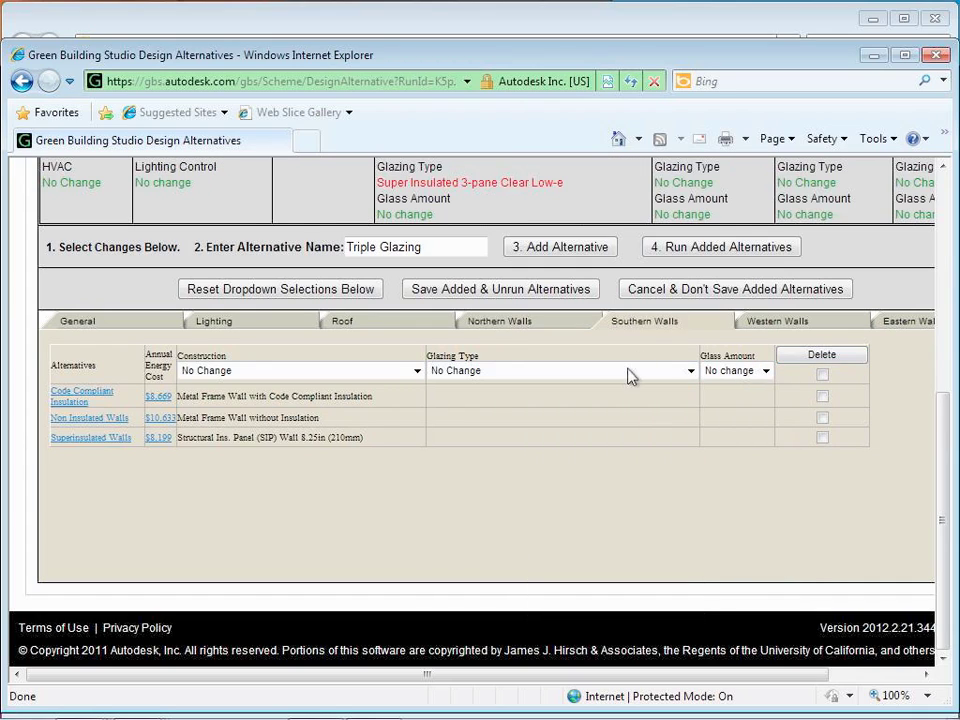
left_click(628, 371)
left_click(651, 371)
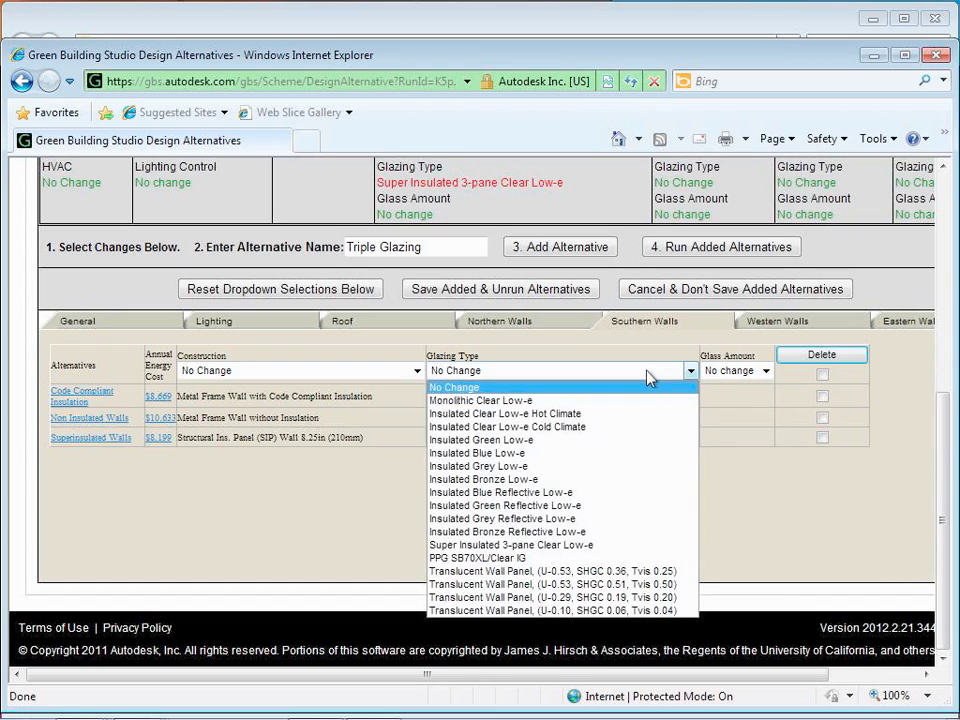
left_click(540, 545)
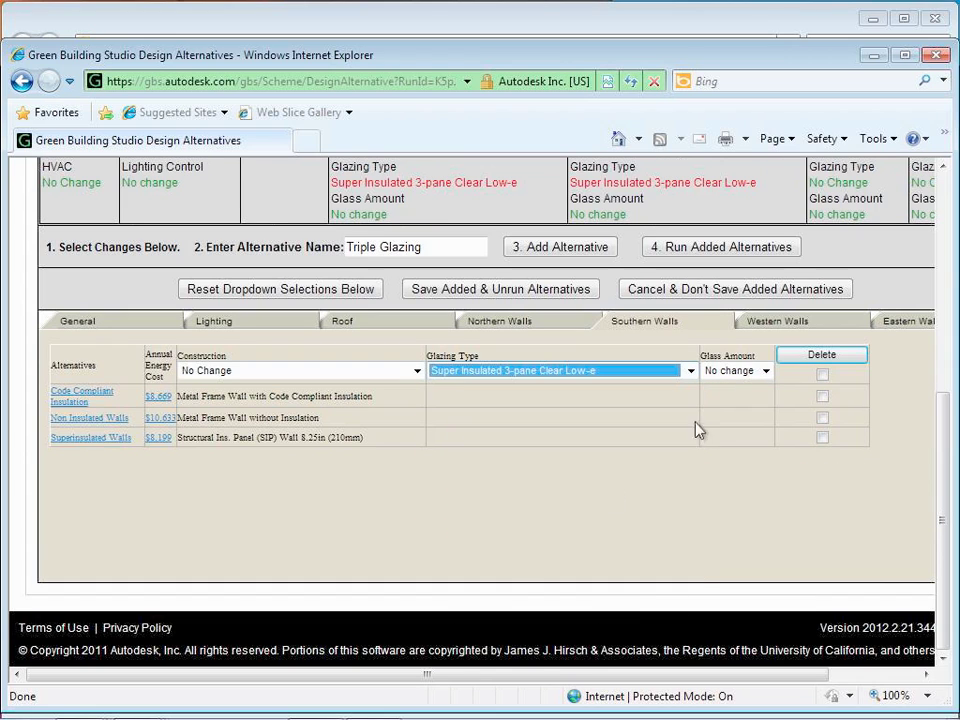
left_click(821, 323)
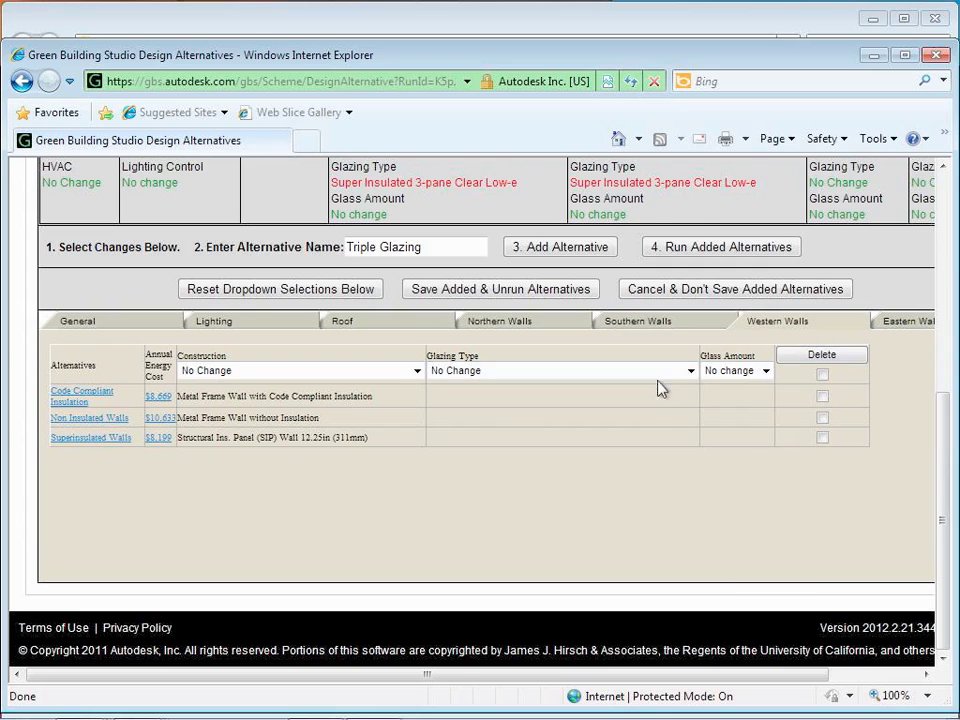
left_click(686, 372)
left_click(577, 545)
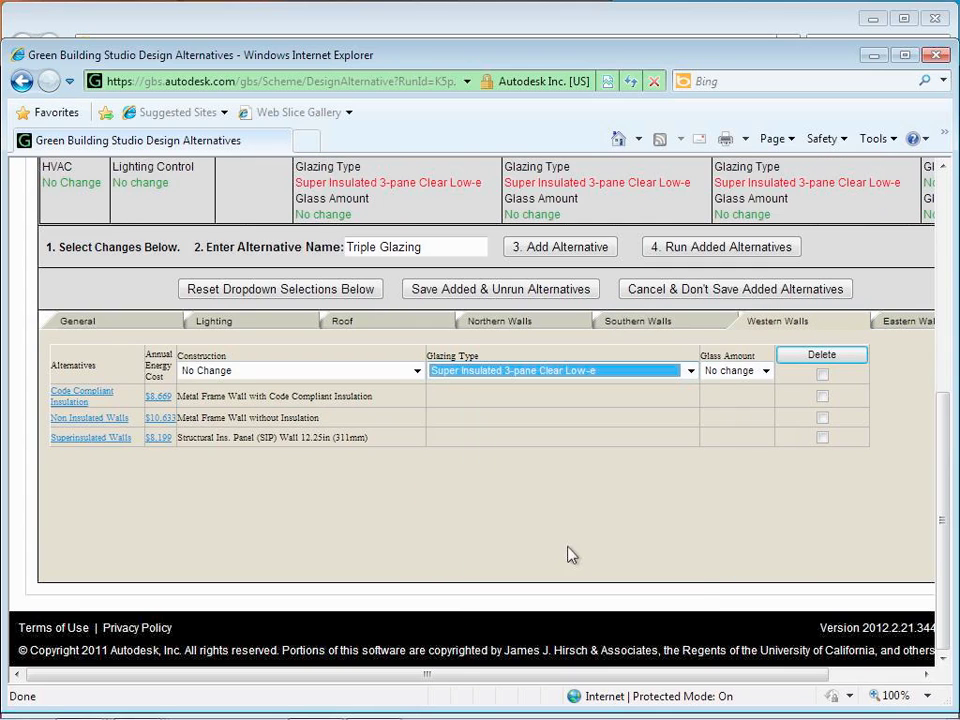
left_click(764, 372)
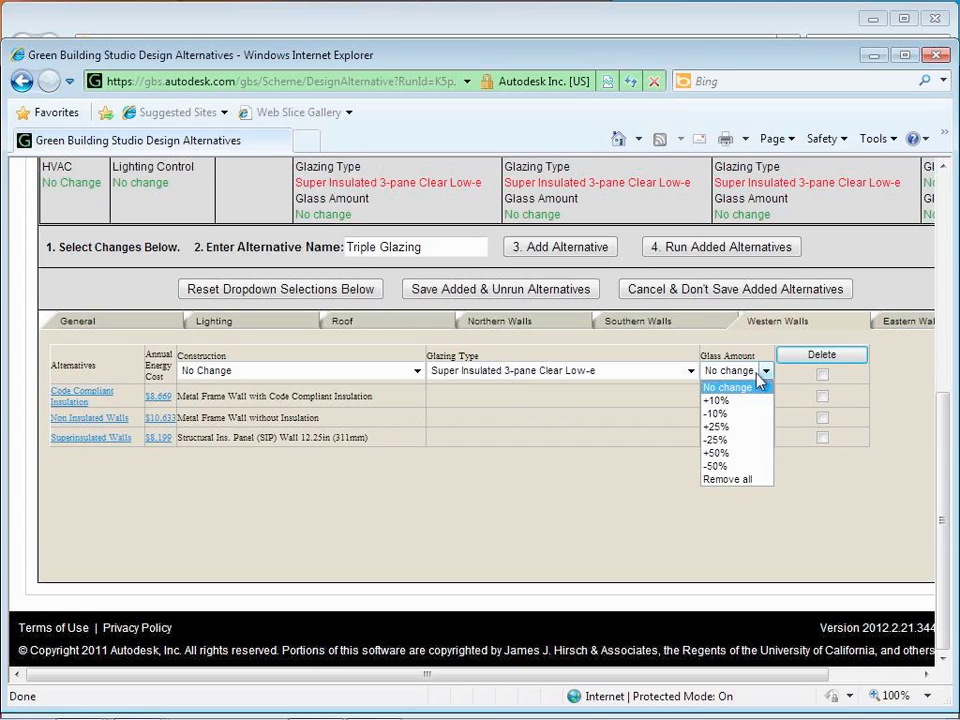
left_click(693, 513)
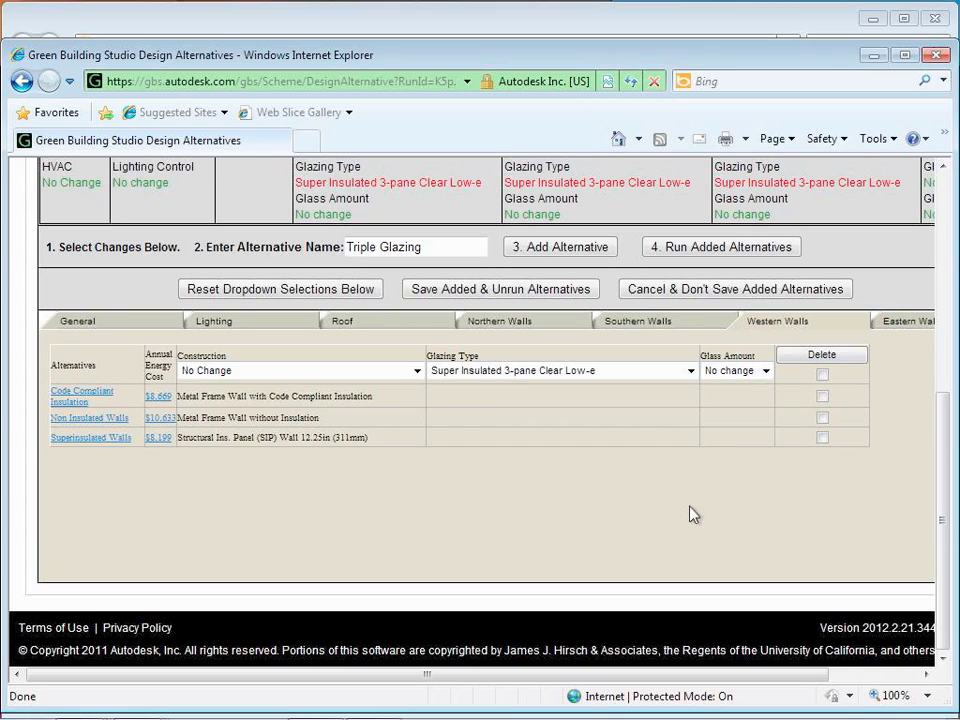
Step: Set Eastern Walls glazing to Super Insulated 3-pane Clear Low-e, then add and run the alternative
left_click(890, 323)
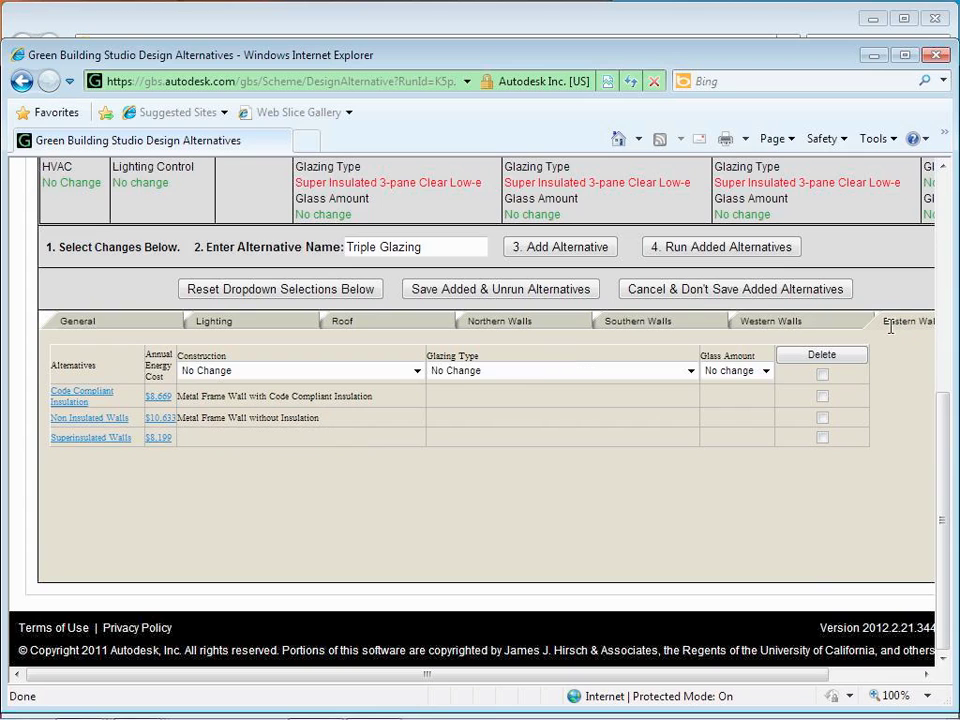
left_click(691, 371)
left_click(586, 546)
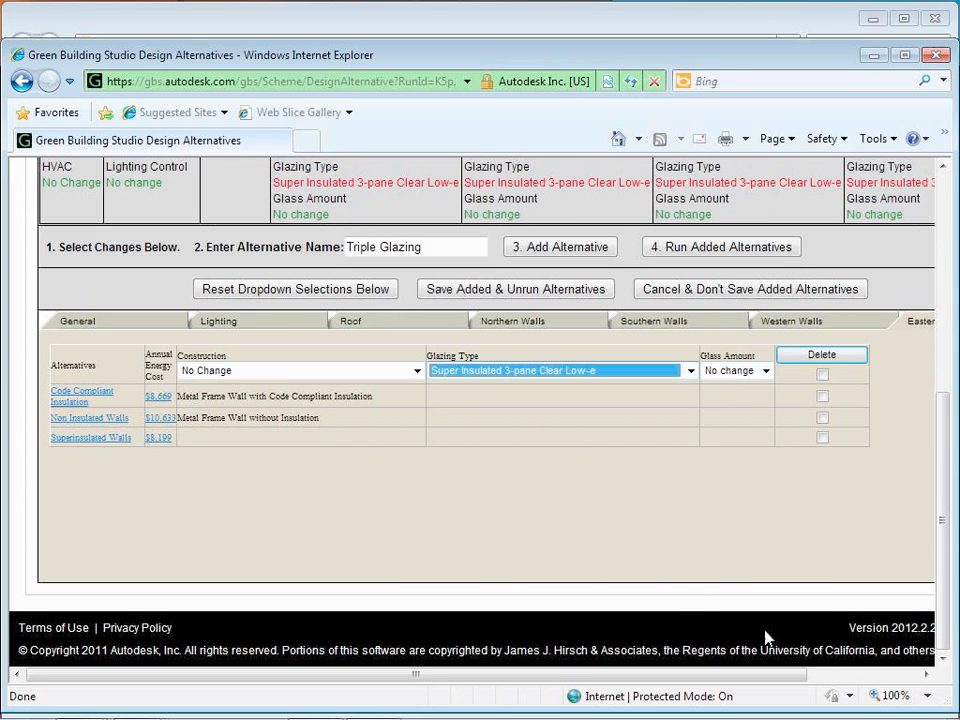
left_click_drag(739, 676, 850, 645)
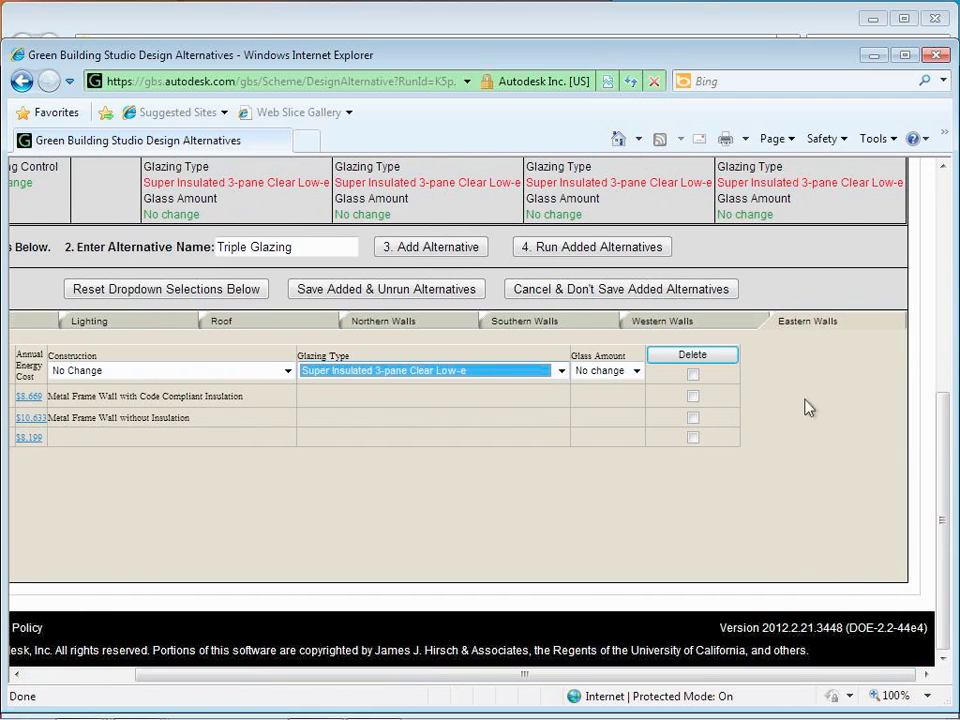
left_click(424, 253)
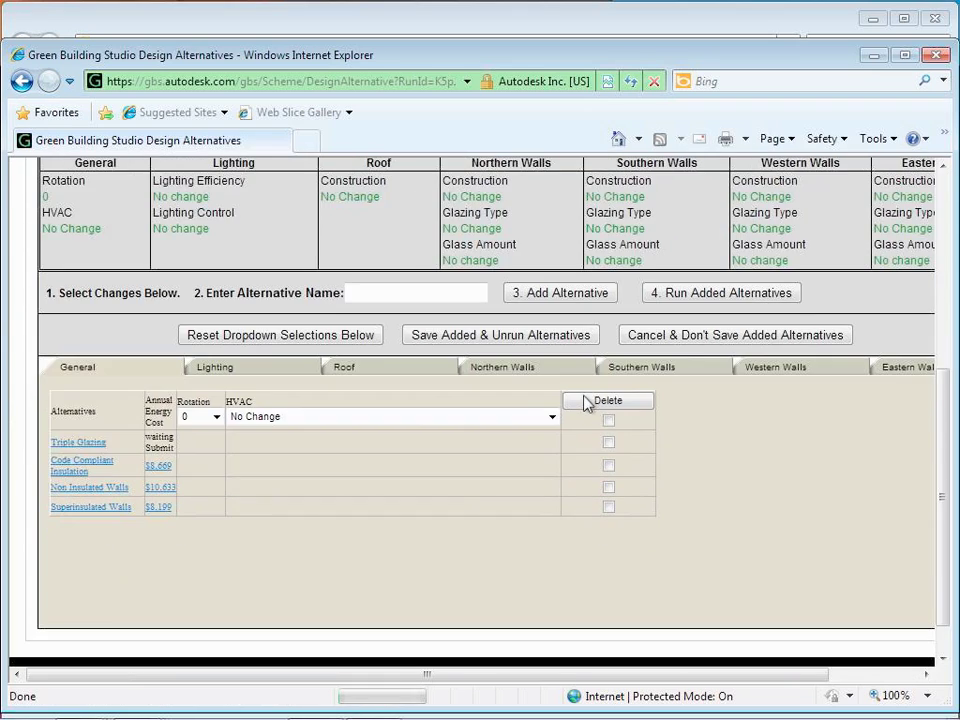
scroll(588, 402, "up", 3)
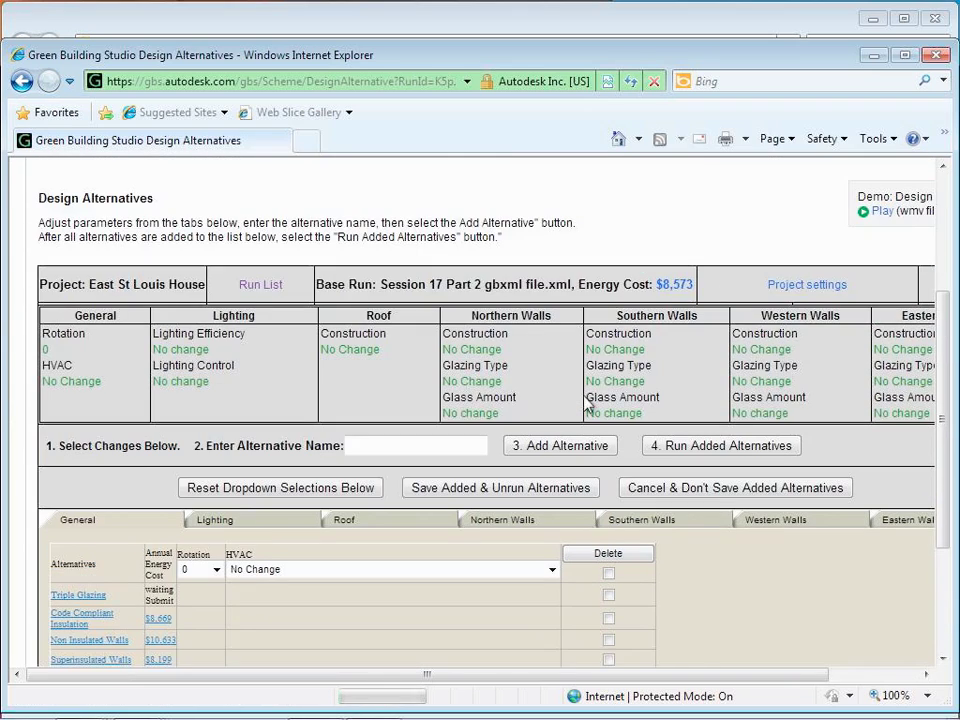
left_click(707, 458)
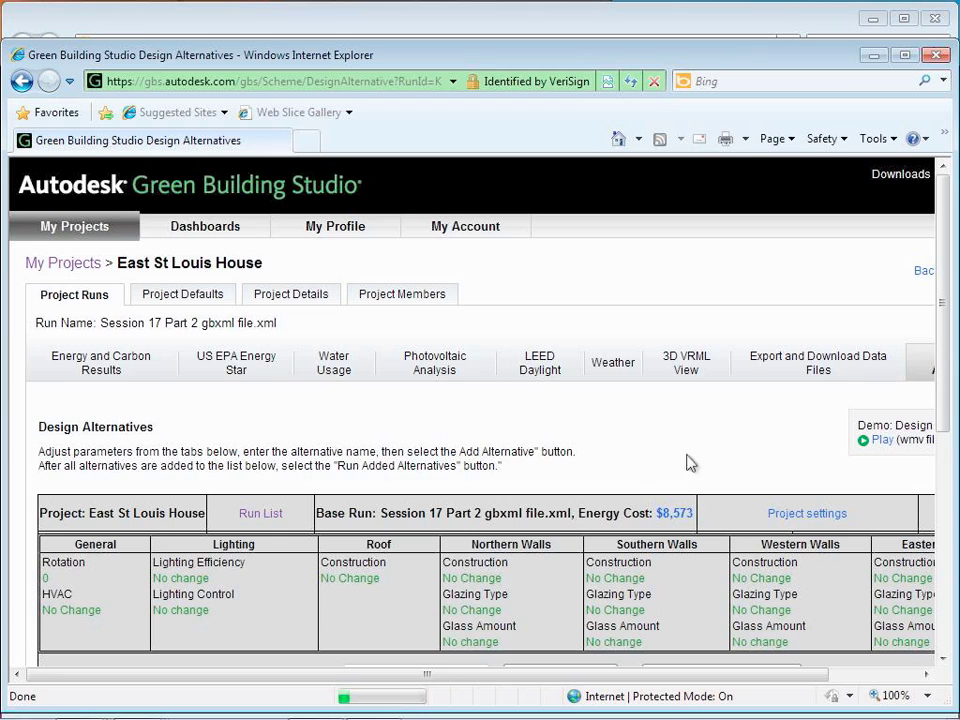
scroll(642, 476, "down", 3)
Step: Start naming the alternative 'Reflective Glass' and set Northern Walls glazing to Insulated Blue Reflective Low-e
scroll(642, 476, "down", 2)
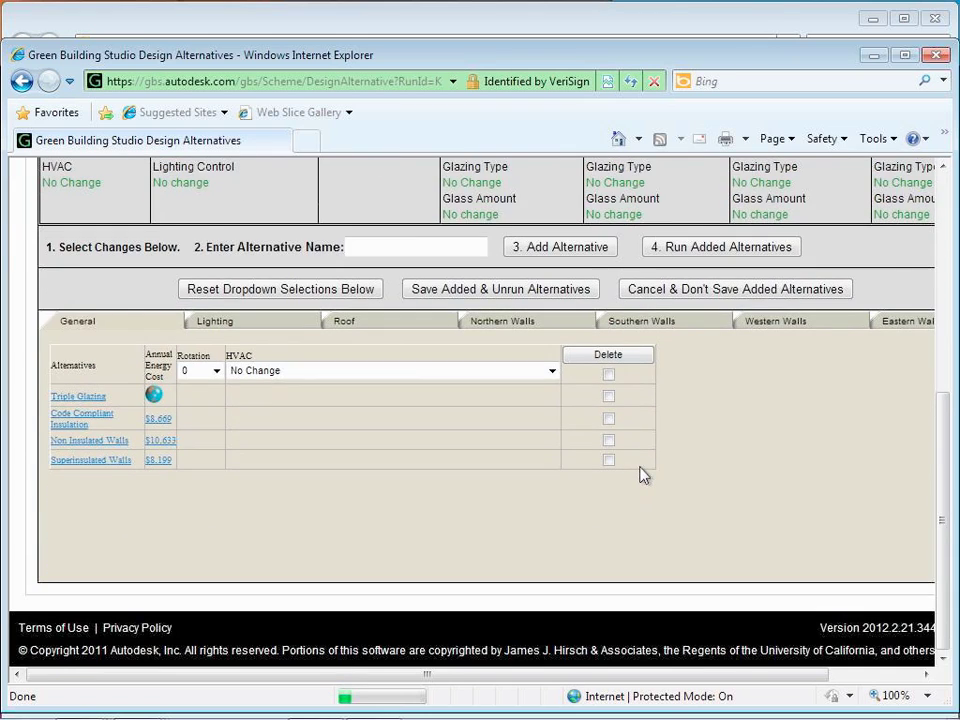
scroll(642, 473, "up", 1)
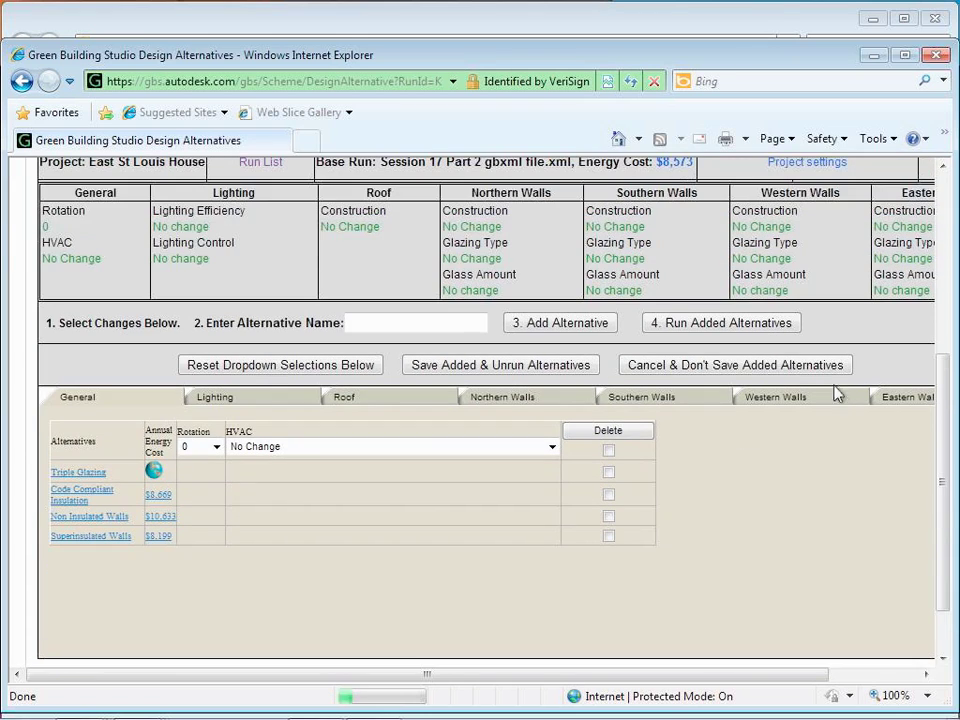
left_click(474, 327)
type("Reflective Glas")
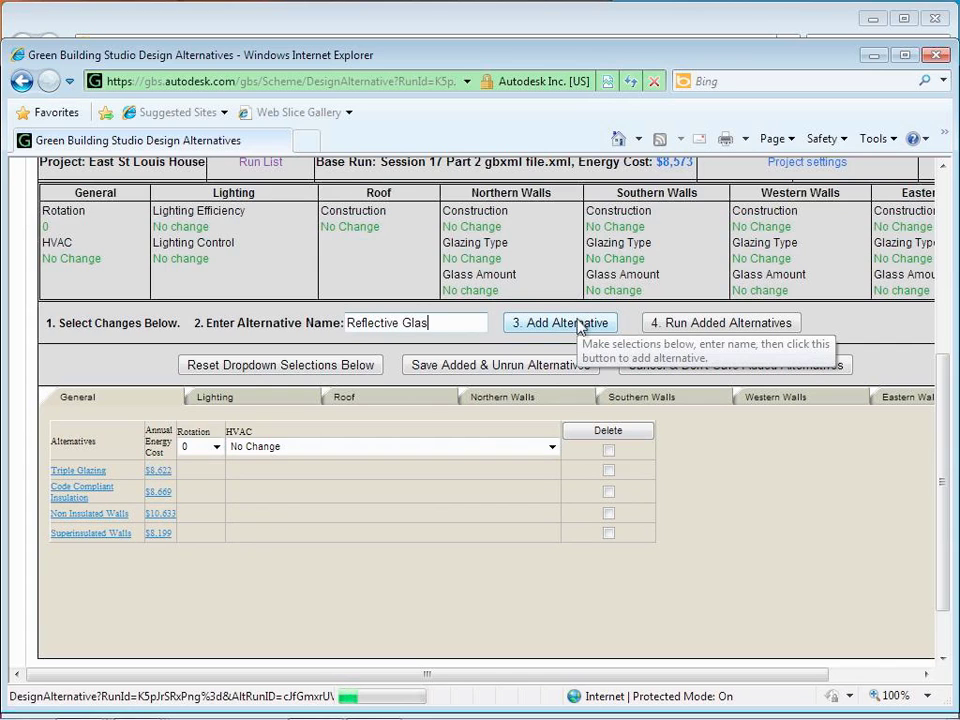
left_click(495, 397)
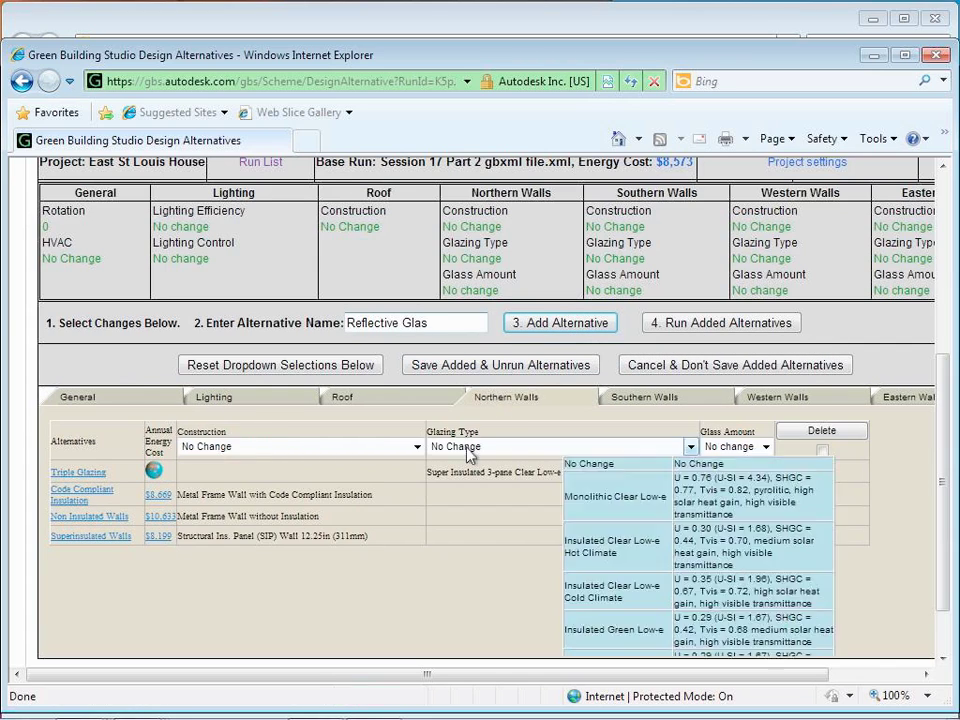
left_click(483, 447)
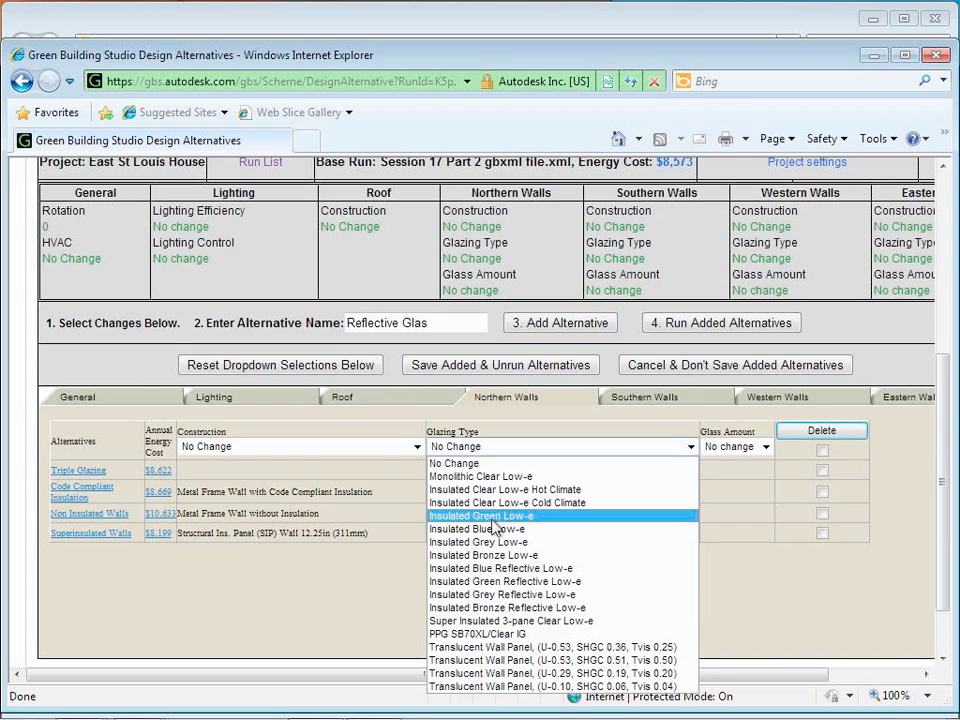
left_click(522, 578)
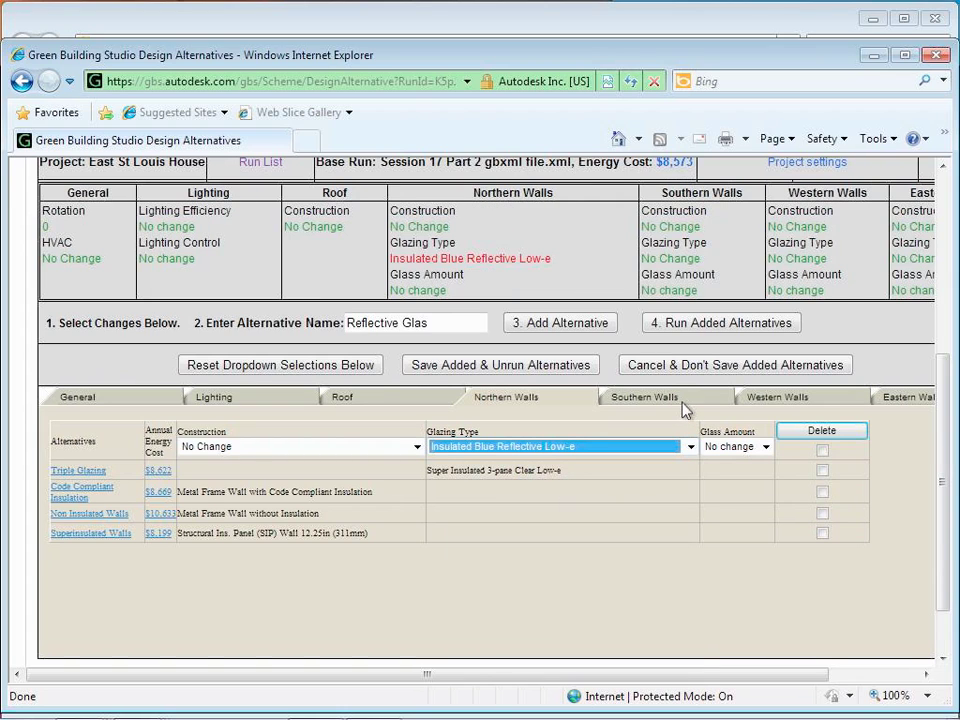
Step: Set Southern and Western Walls glazing to Insulated Blue Reflective Low-e
left_click(630, 403)
left_click(643, 447)
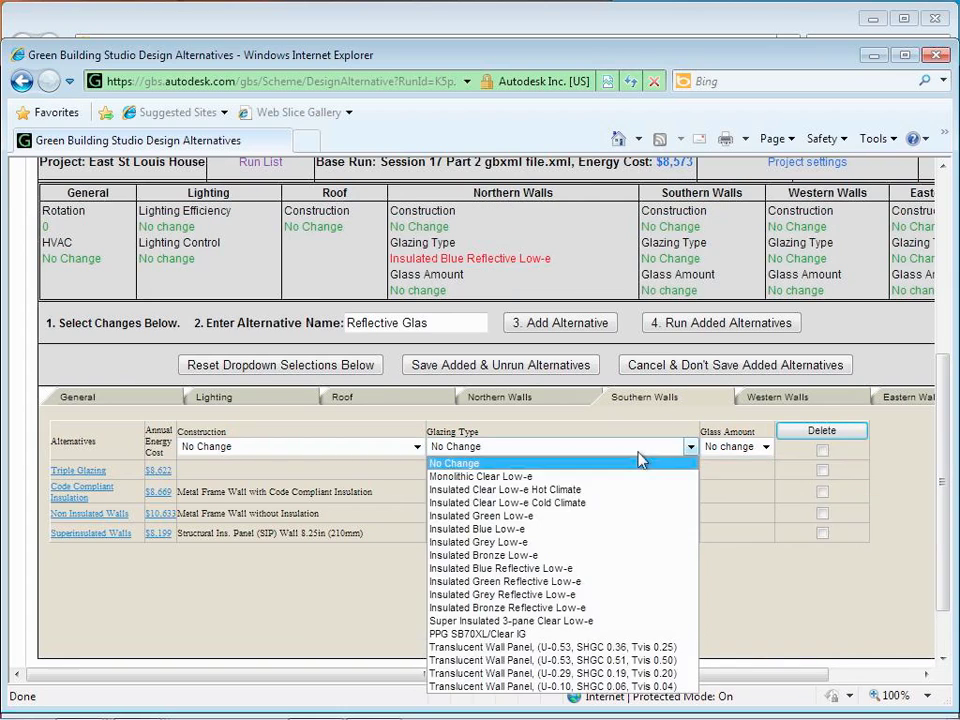
left_click(556, 570)
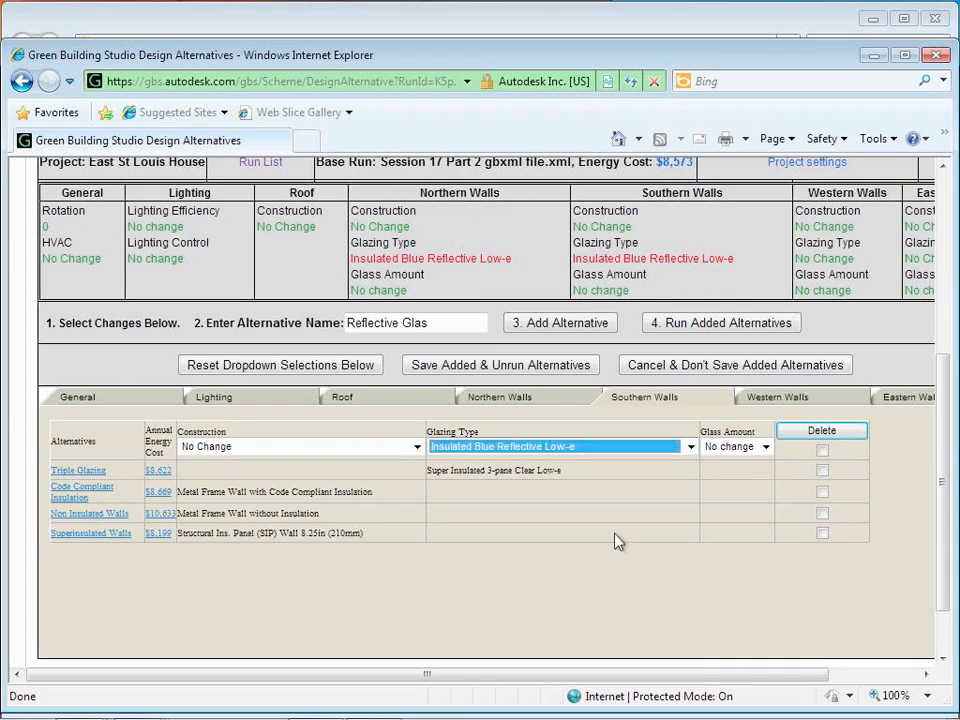
left_click(768, 397)
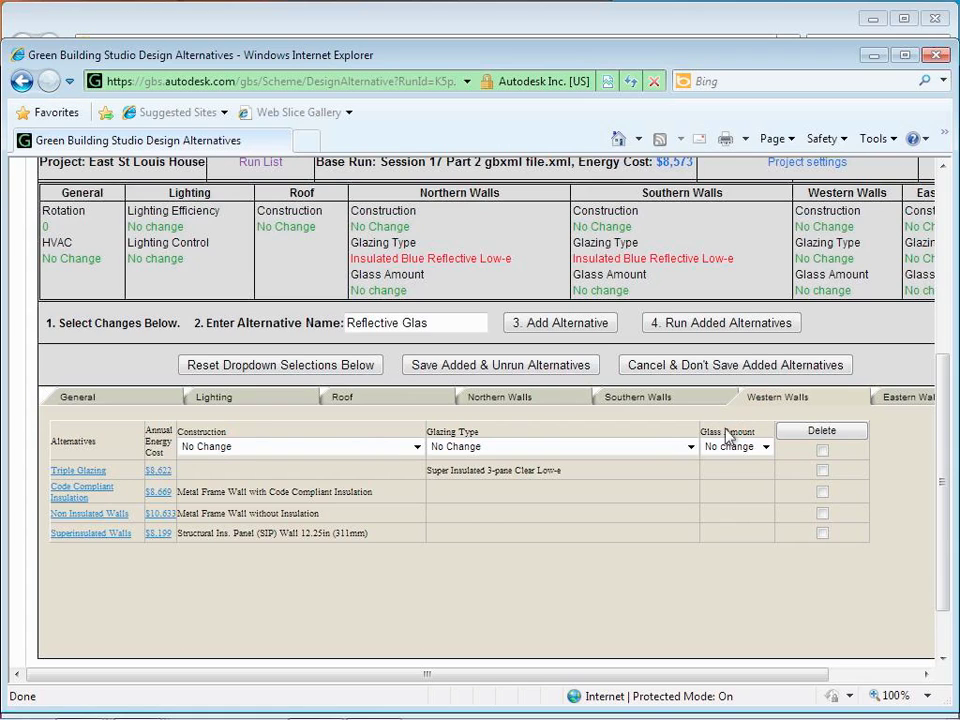
left_click(690, 447)
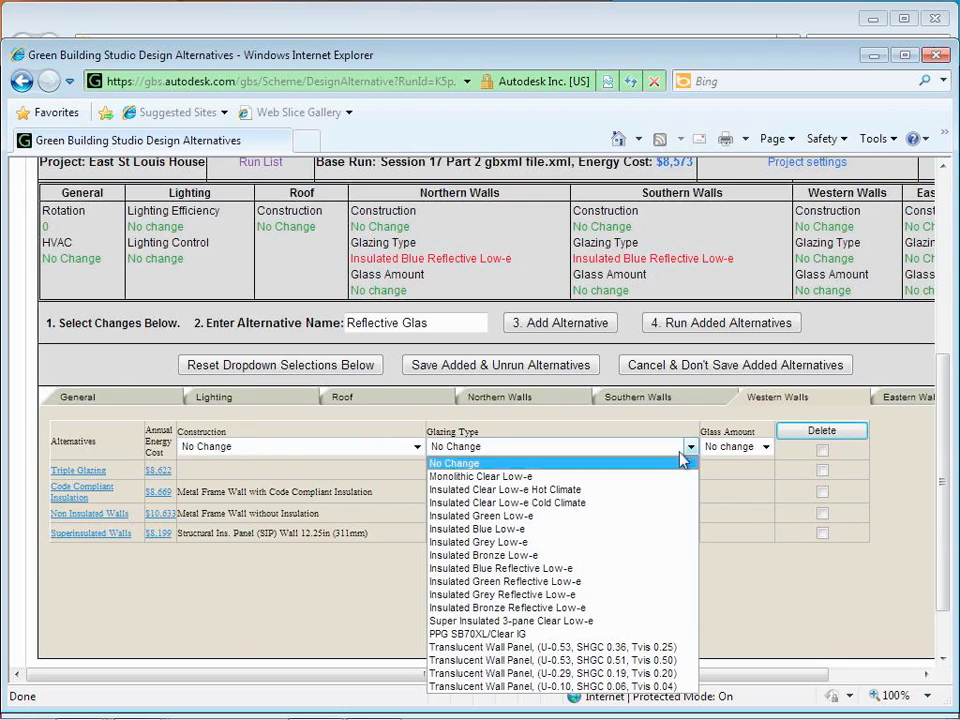
left_click(596, 568)
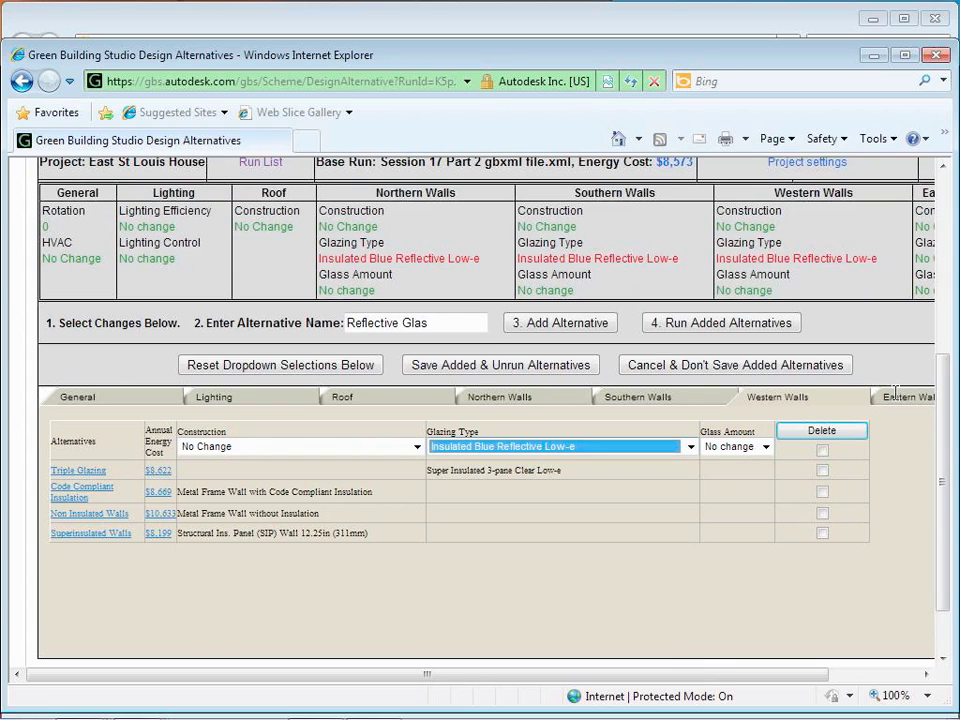
Step: Set Eastern Walls glazing to Insulated Blue Reflective Low-e, finish the name, then add and run it
left_click(668, 452)
left_click(598, 569)
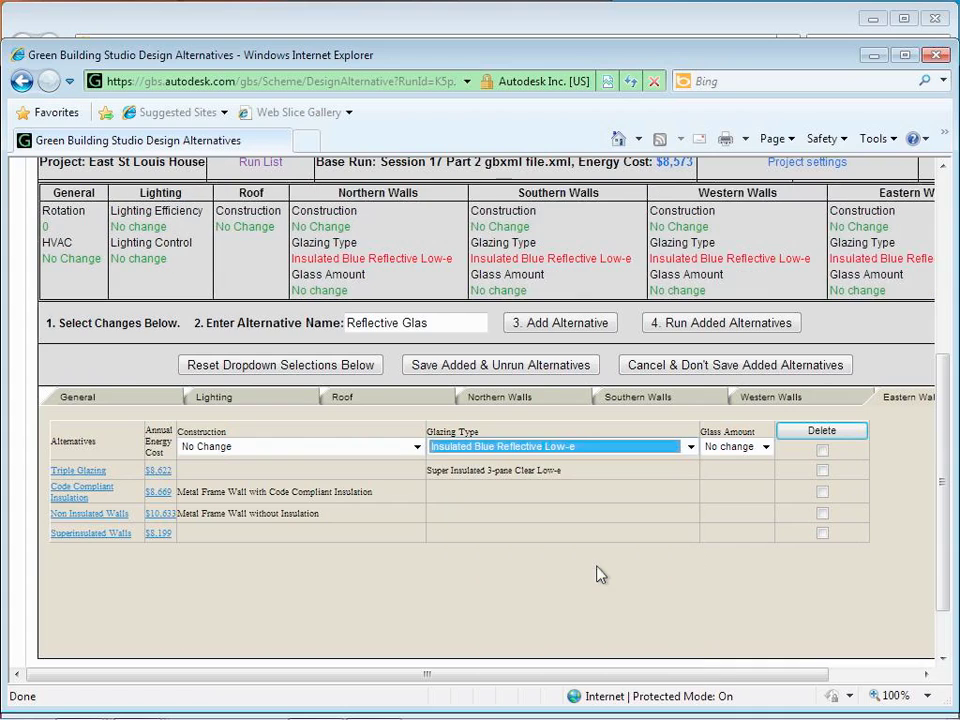
left_click(785, 607)
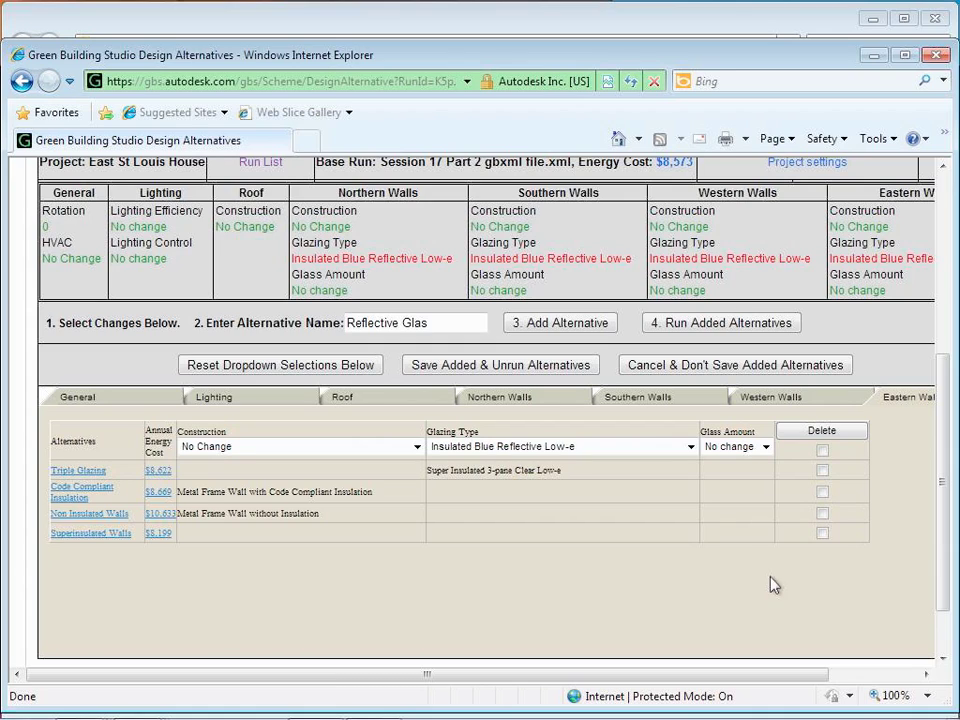
left_click(460, 327)
type("s")
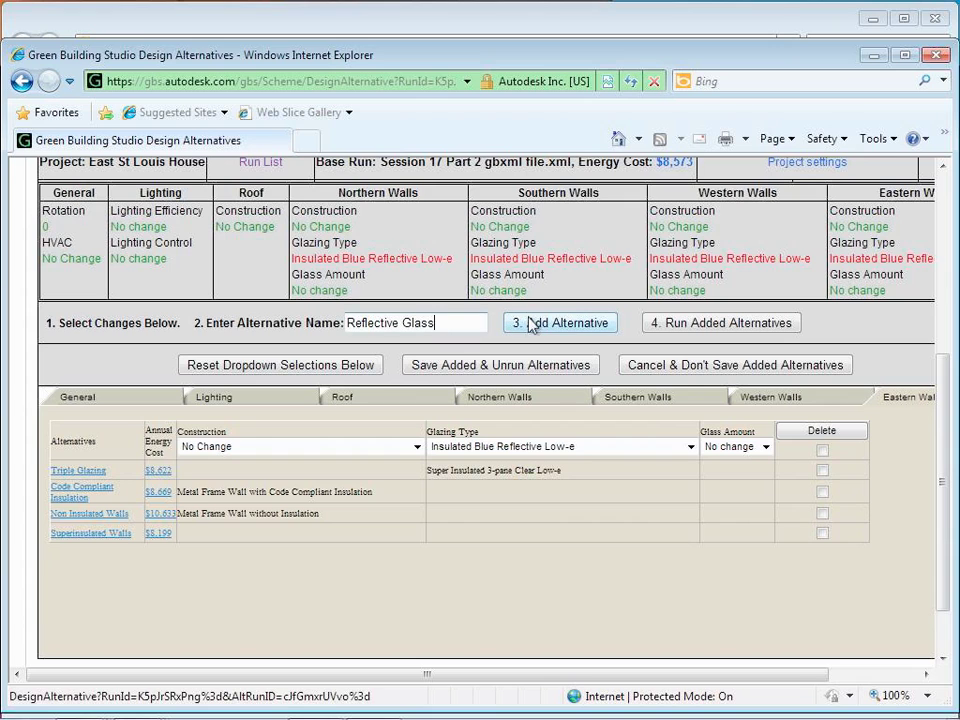
left_click(533, 324)
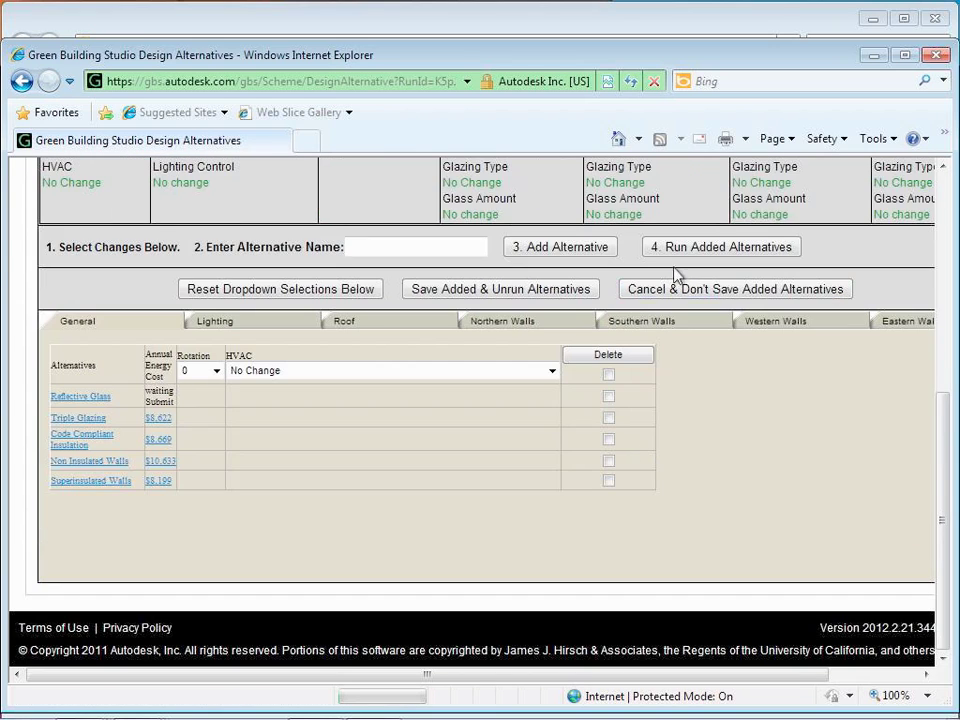
left_click(677, 256)
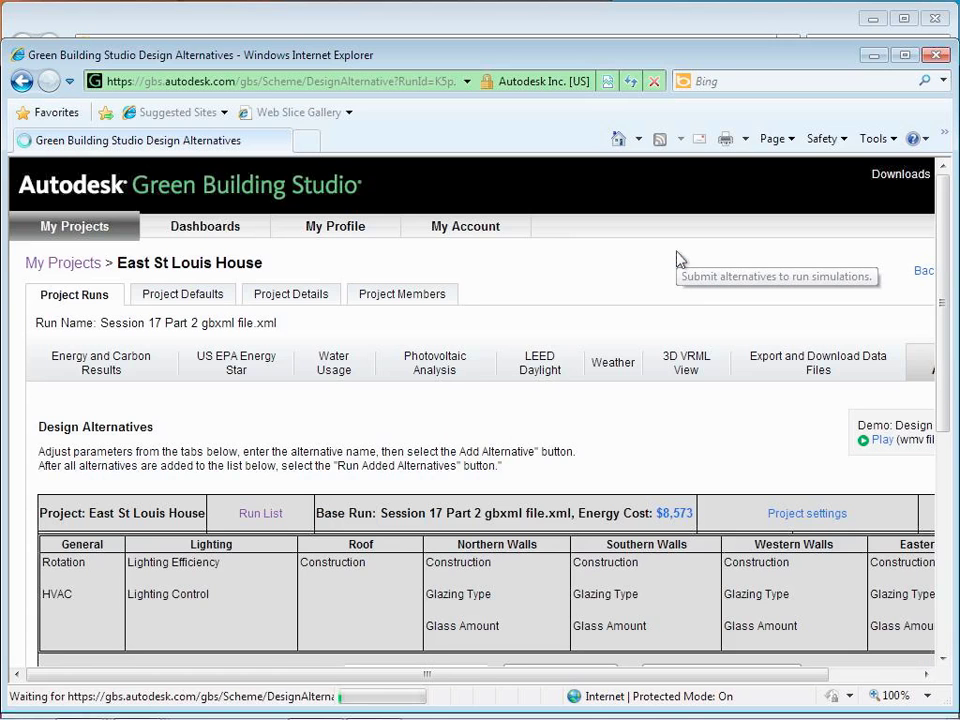
Step: Add a 'Rotate 30 degrees' alternative with +30 building rotation and submit it for simulation
scroll(306, 497, "down", 5)
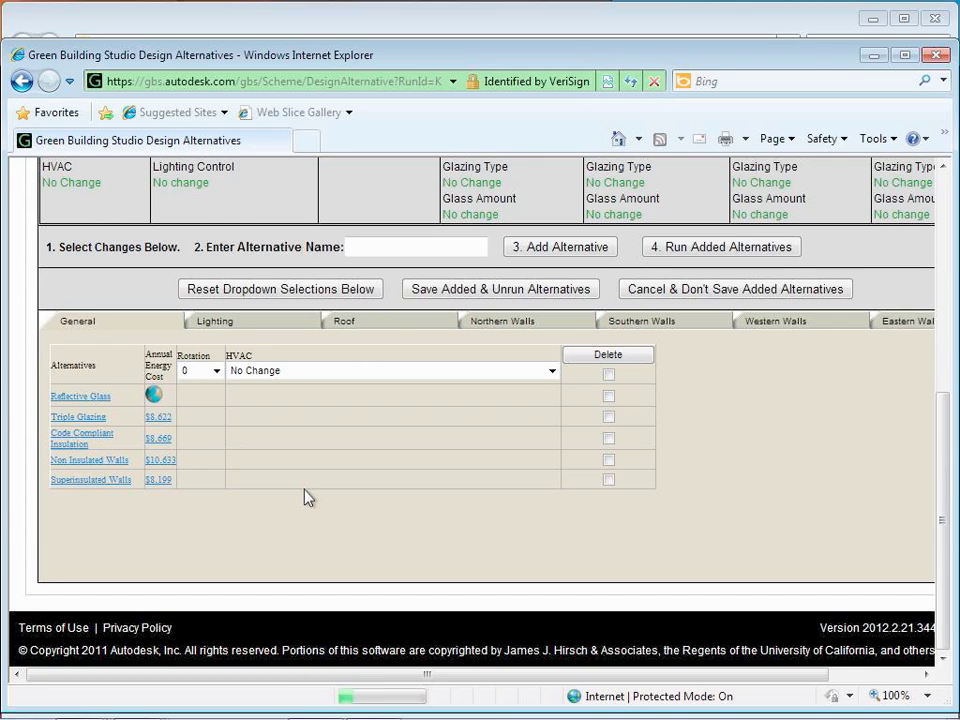
left_click(394, 251)
type("Rot")
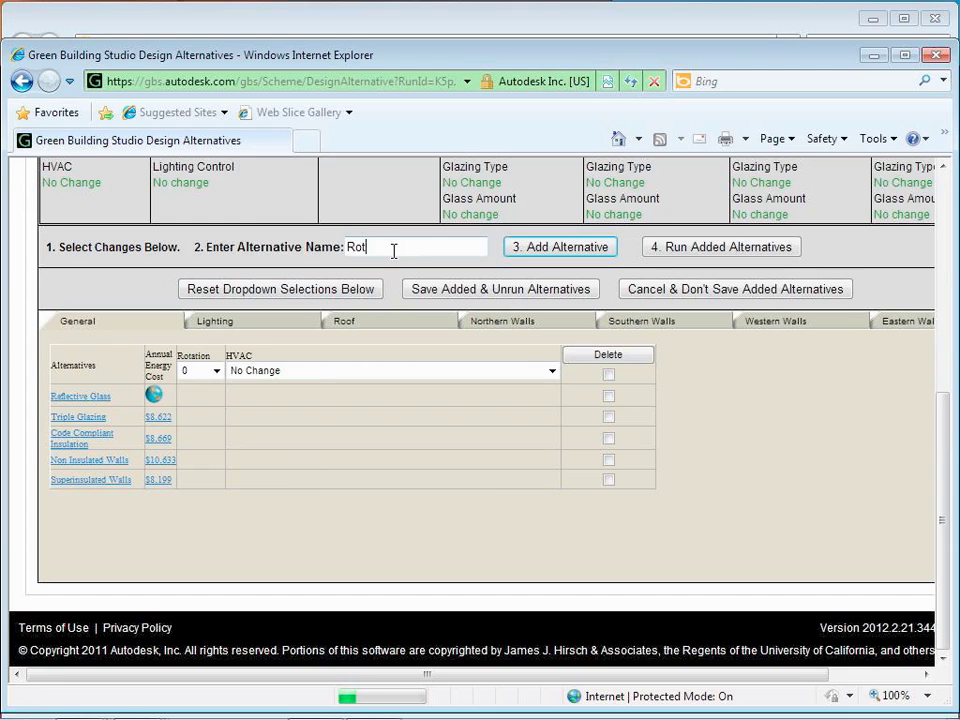
type("ate 30 degrees")
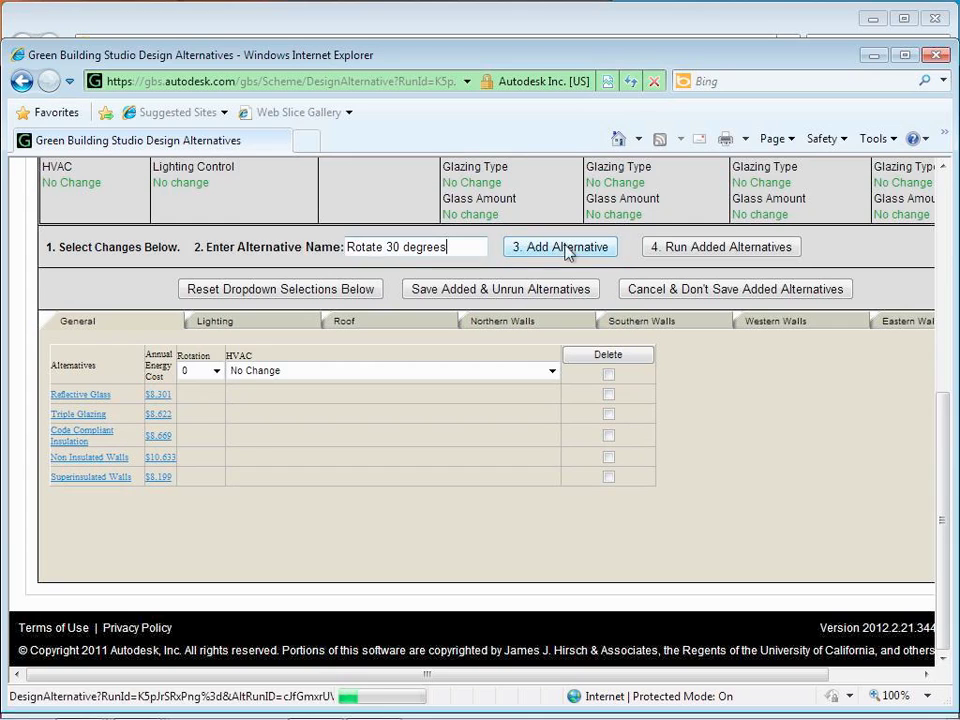
left_click(216, 371)
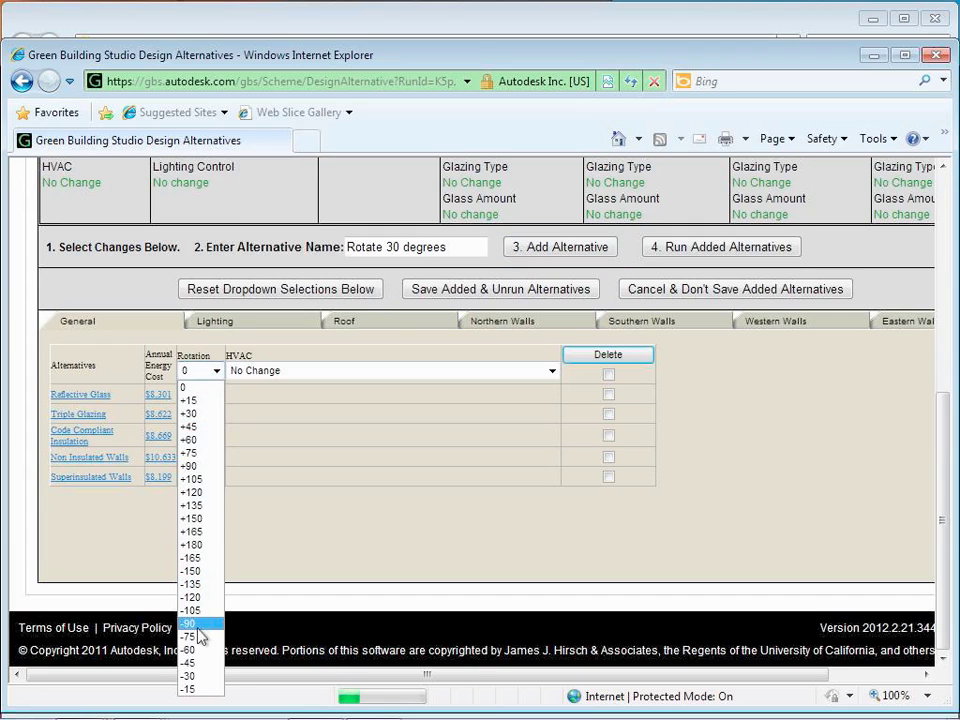
left_click(204, 418)
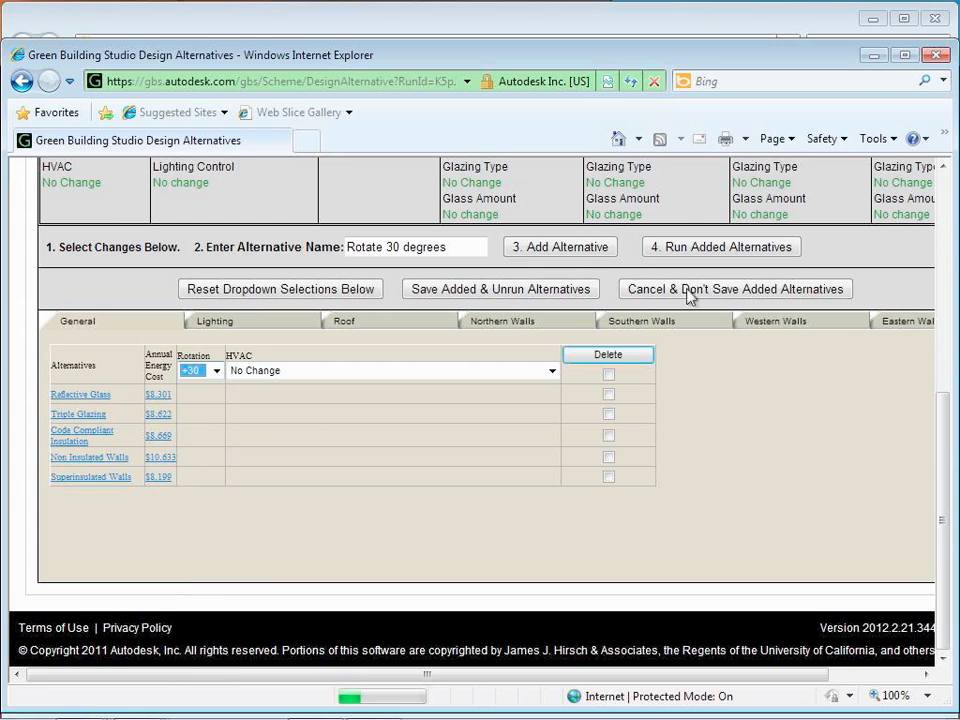
left_click(597, 254)
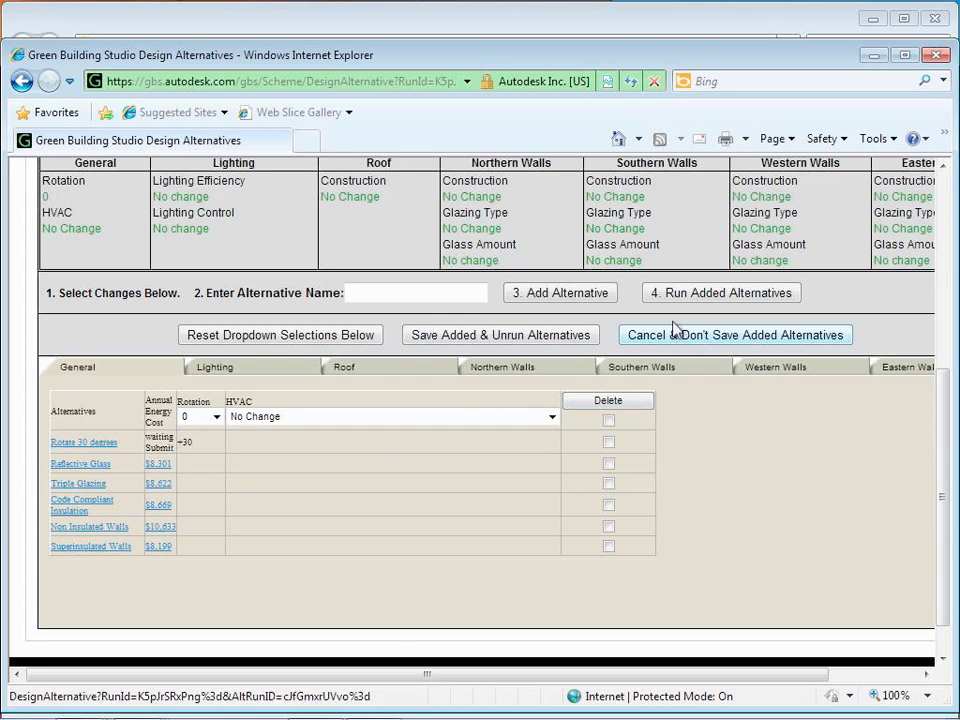
left_click(692, 300)
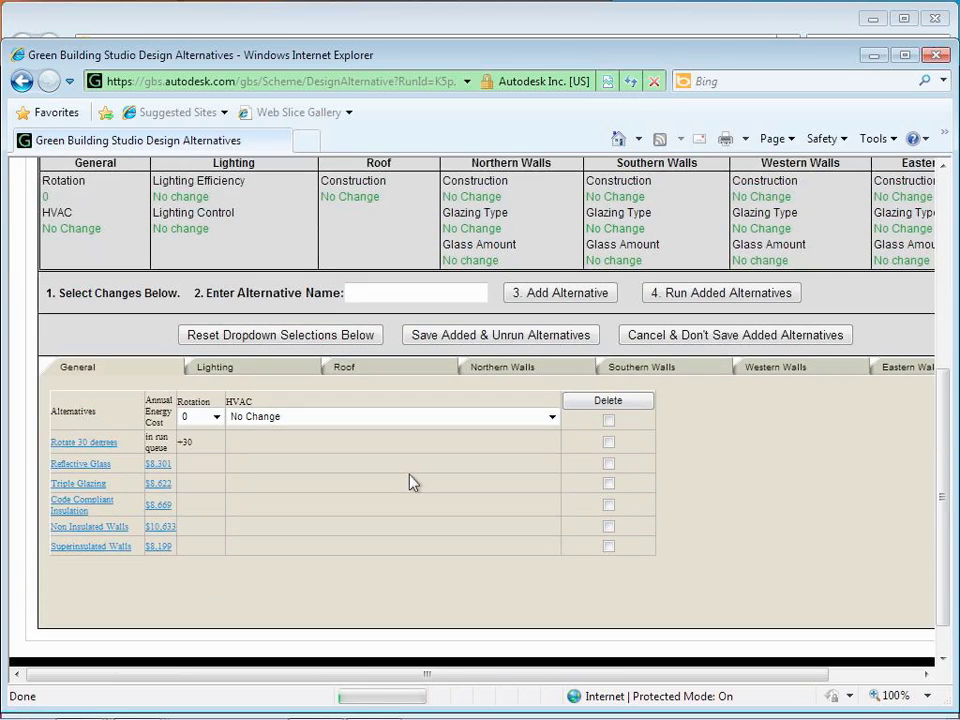
Step: Return to the East St Louis House Project Runs list to see the Rotate 30 degrees result
scroll(409, 483, "up", 5)
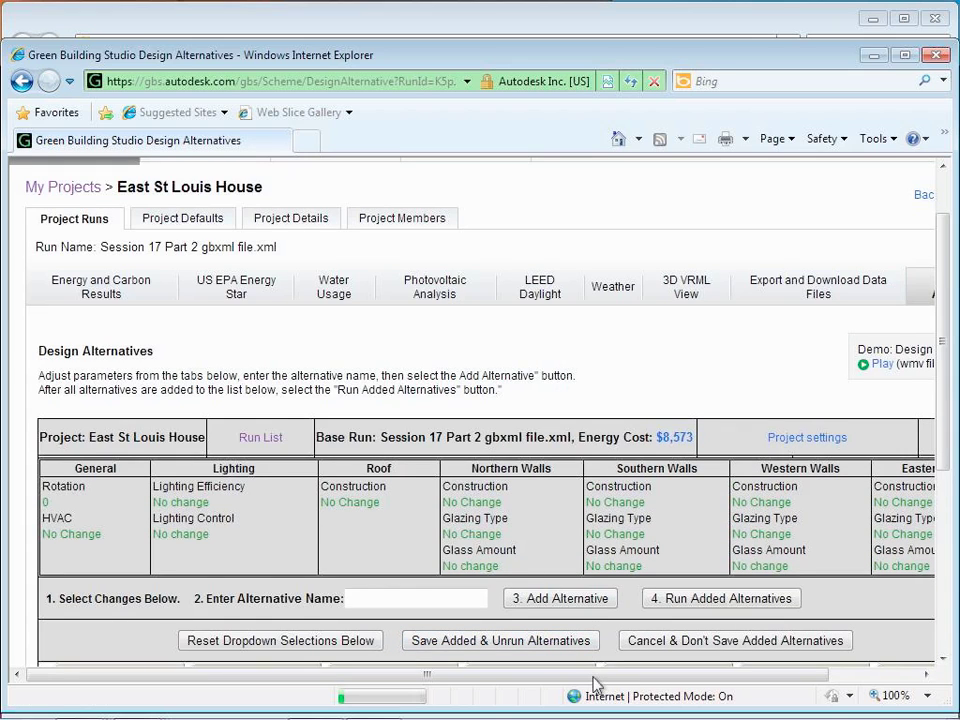
scroll(596, 682, "right", 3)
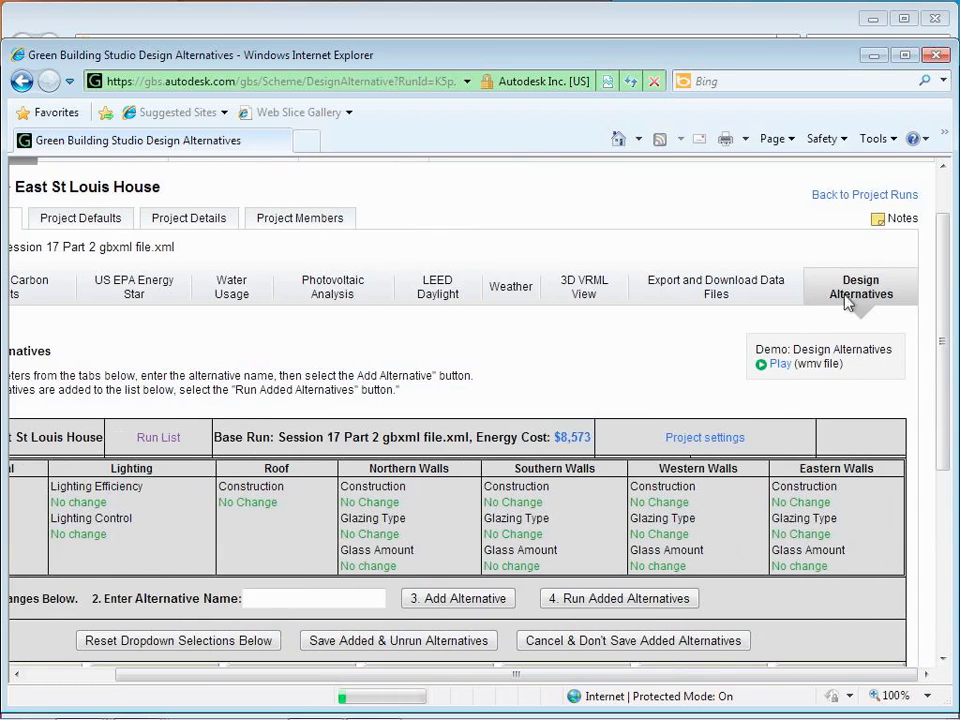
left_click(872, 197)
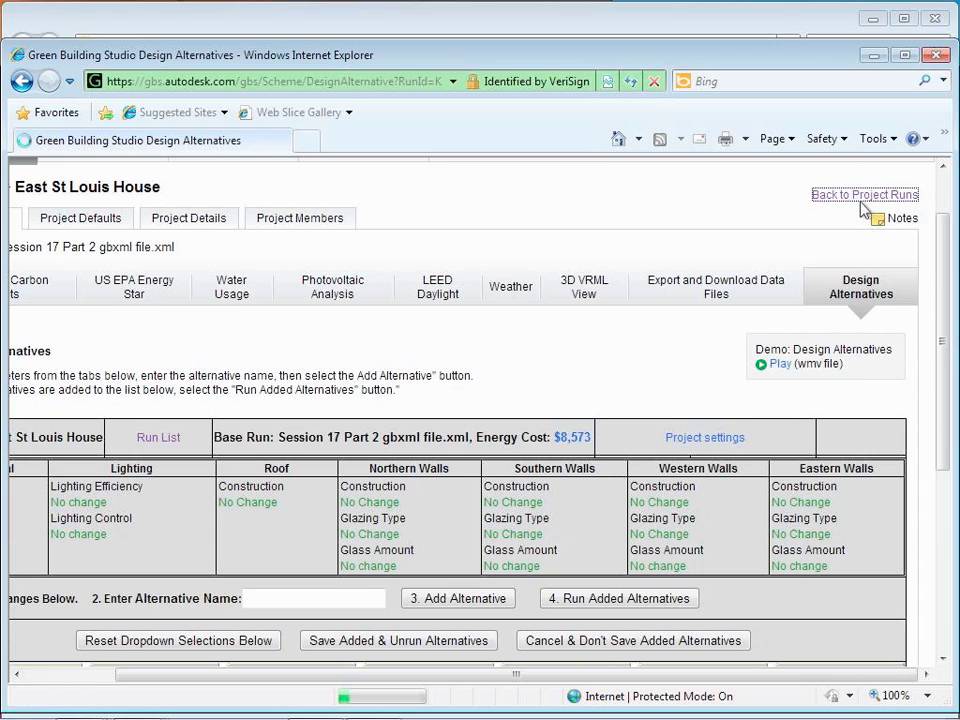
scroll(343, 456, "down", 5)
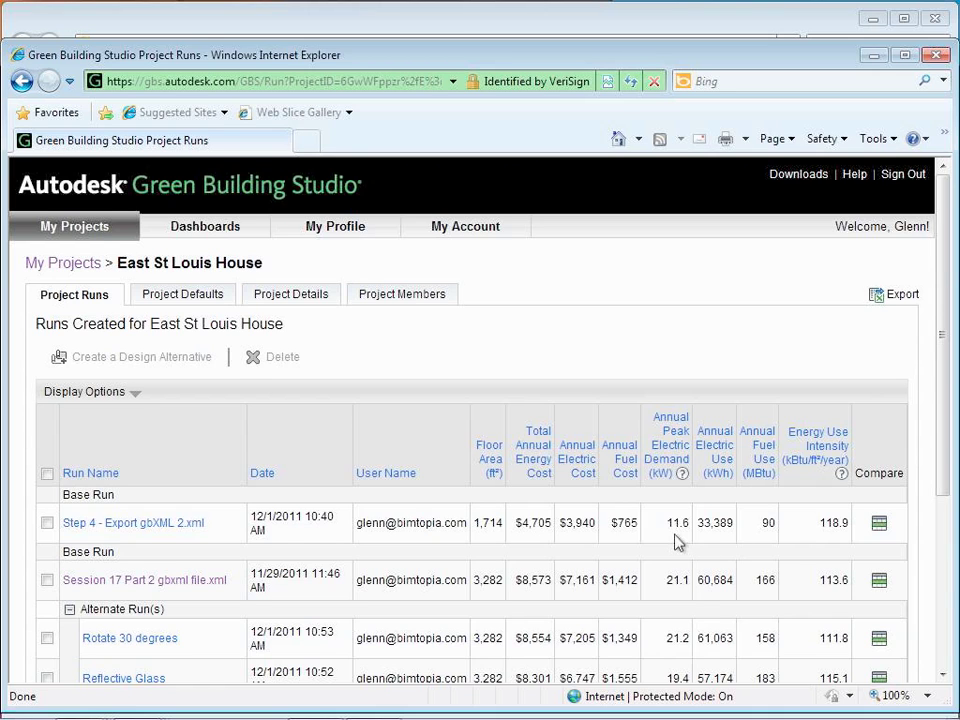
Step: Compare all runs against Session 17, then against the Code Compliant Insulation run
scroll(681, 544, "down", 3)
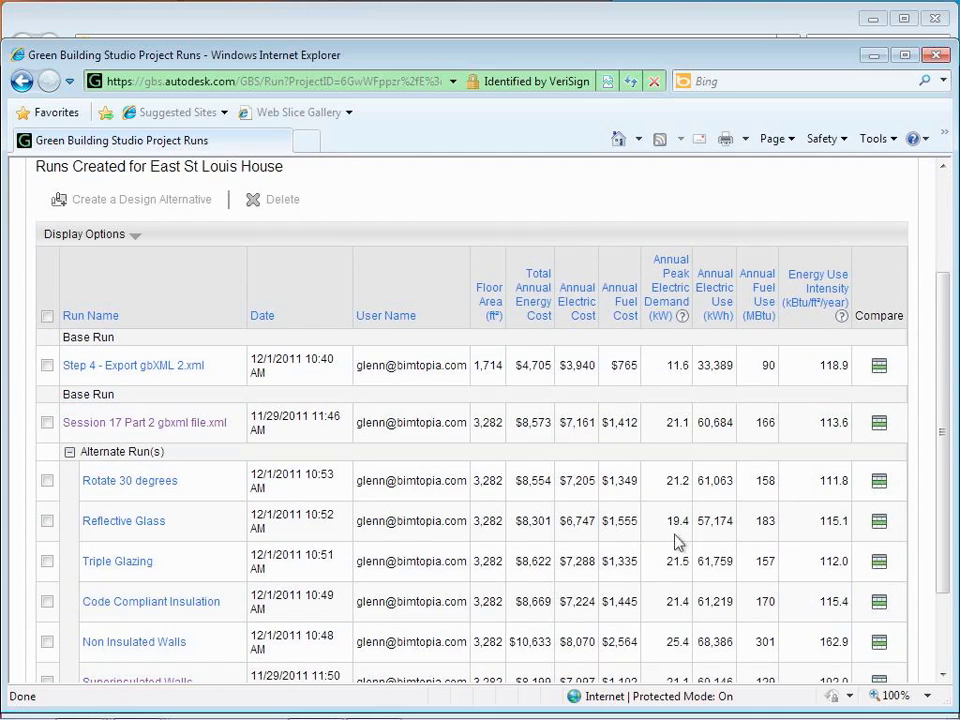
left_click(880, 426)
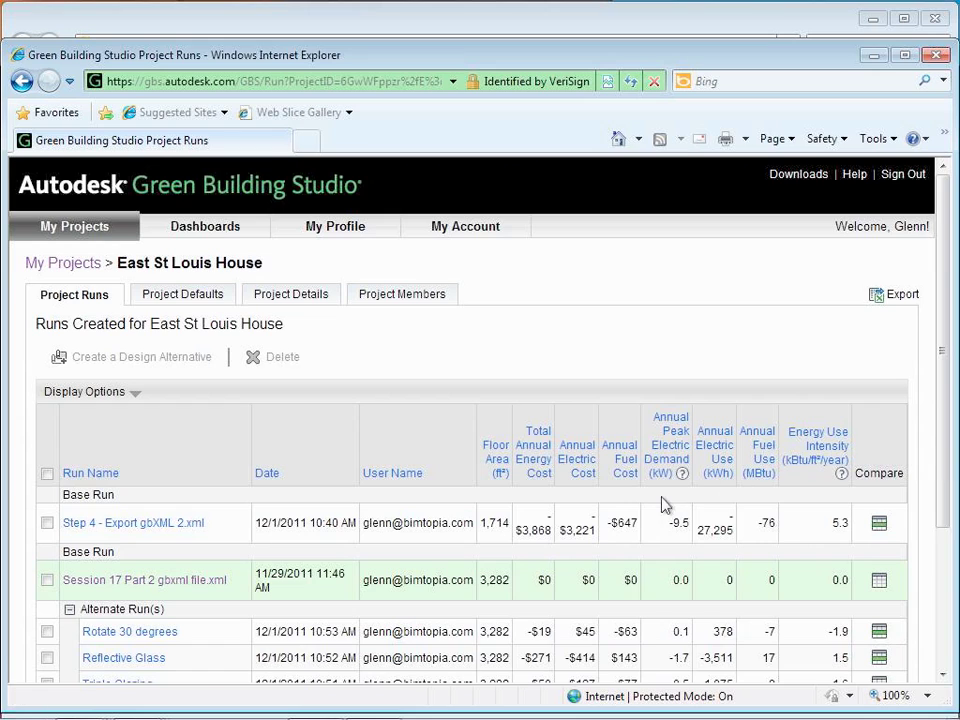
scroll(664, 503, "down", 3)
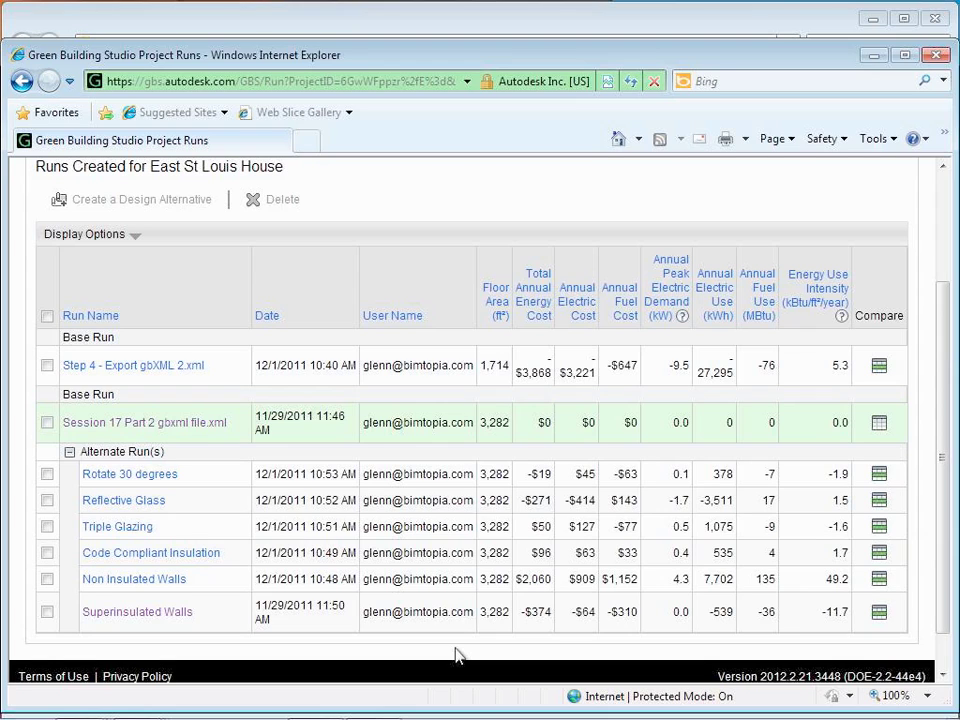
left_click(879, 558)
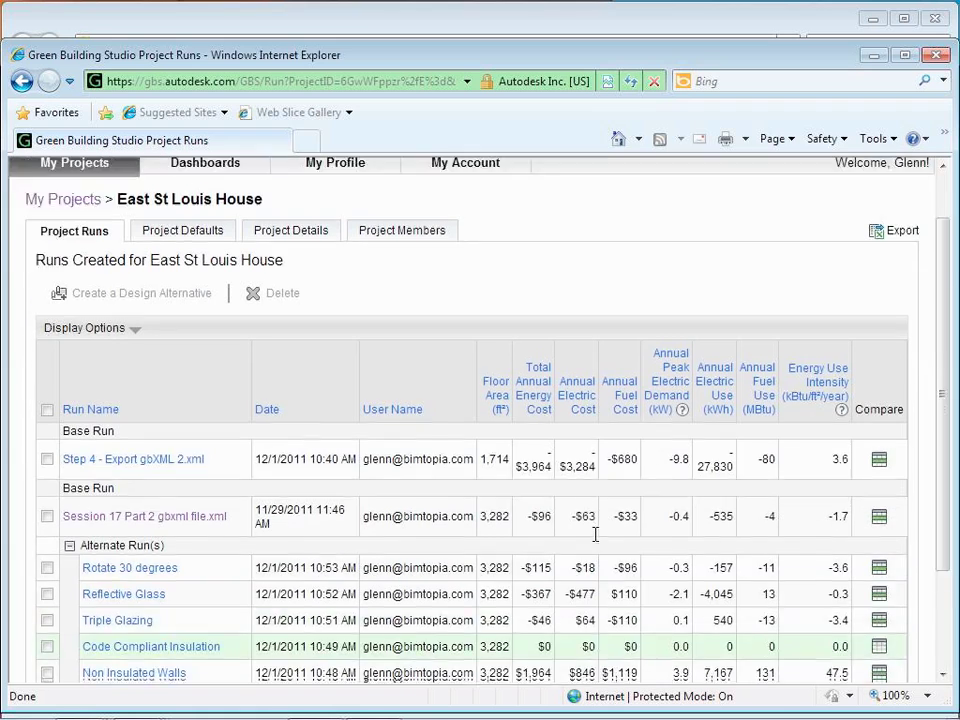
scroll(596, 534, "down", 3)
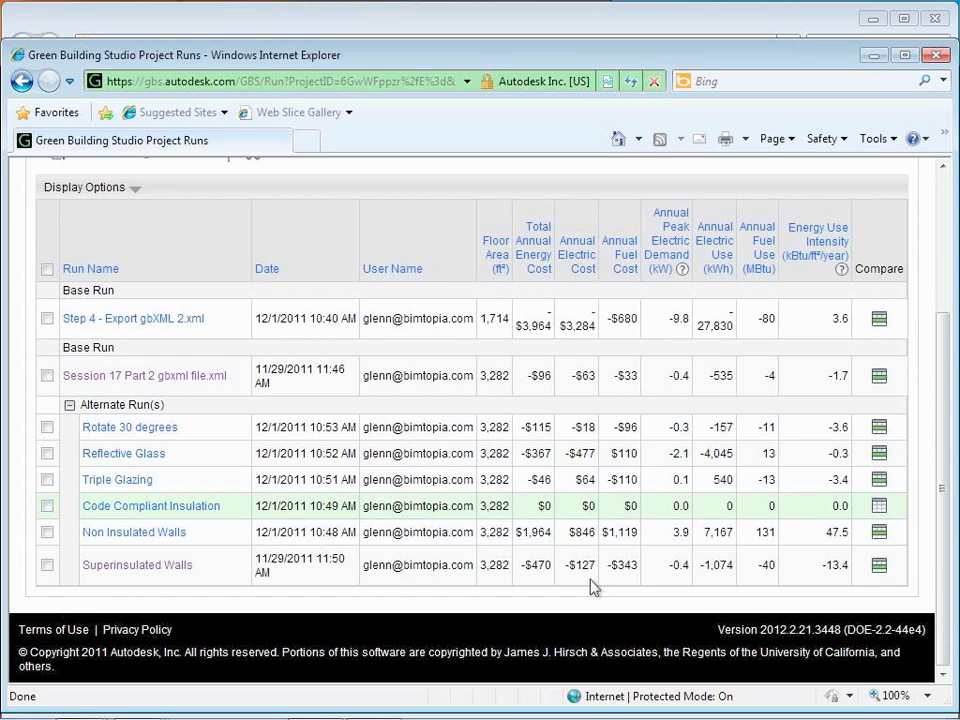
Step: Switch the comparison base back to Session 17 Part 2 gbxml file.xml and review the alternates
left_click(880, 380)
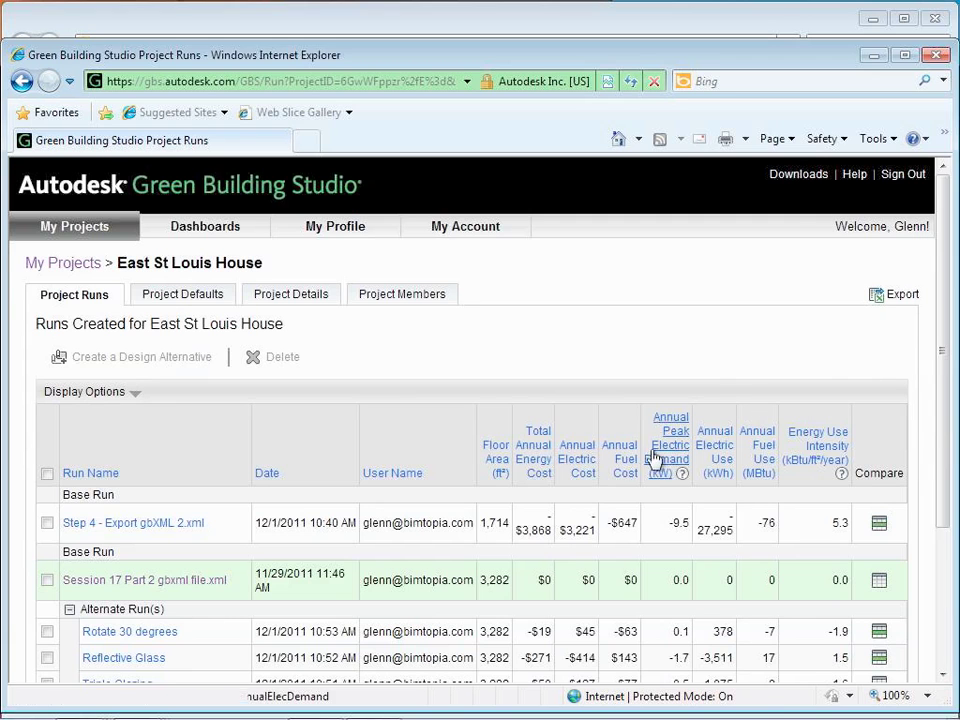
scroll(583, 520, "down", 3)
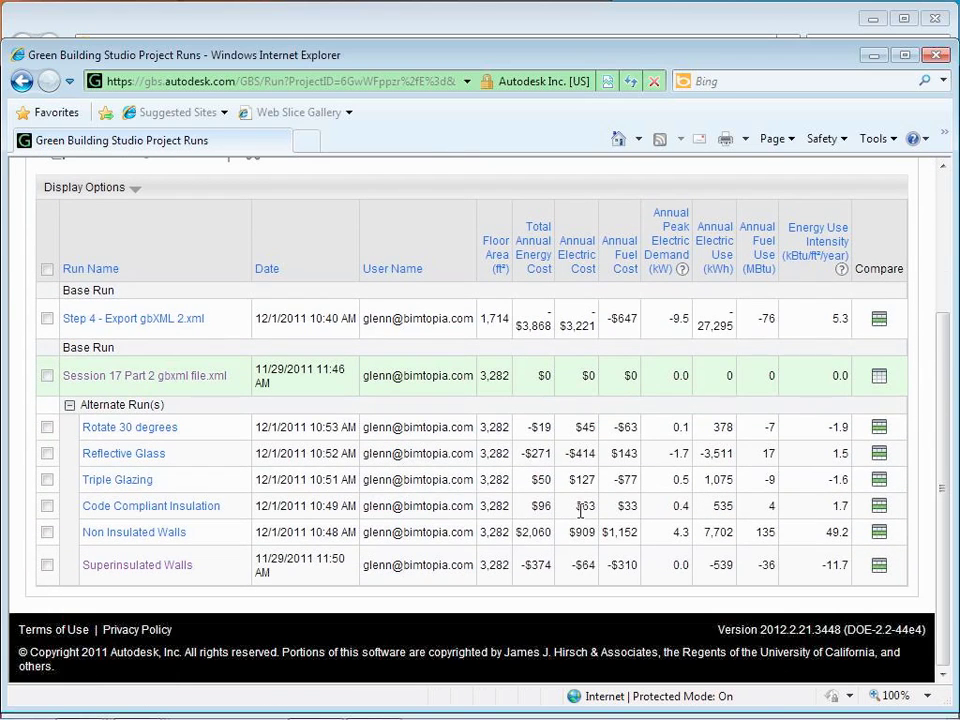